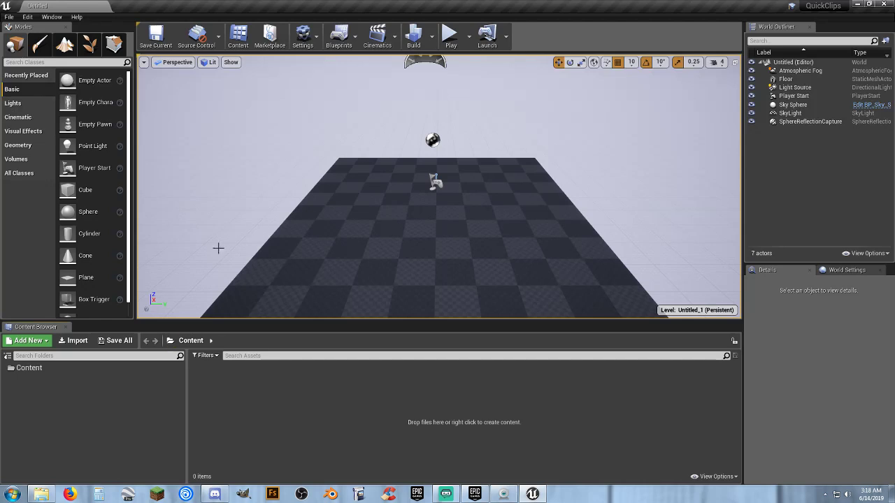
# Delete the sphere reflection capture and replace the untitled level with a new VR-Basic level, without saving.
pyautogui.click(434, 141)
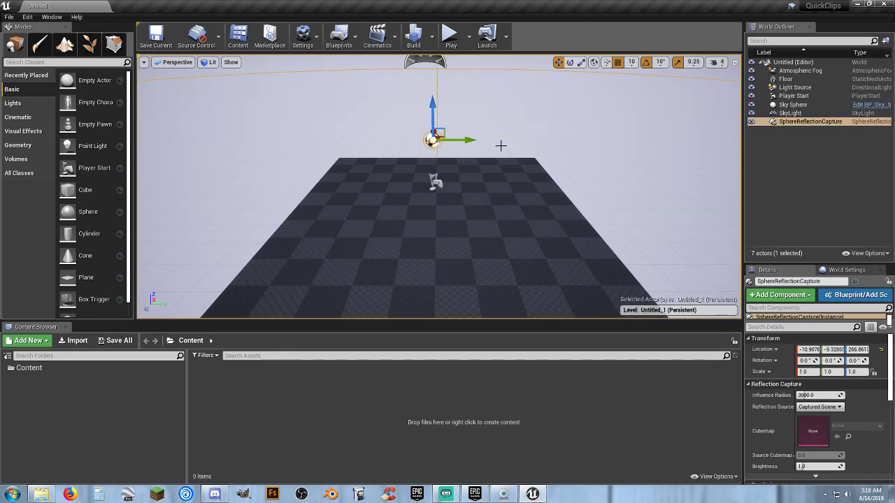
pyautogui.press('Delete')
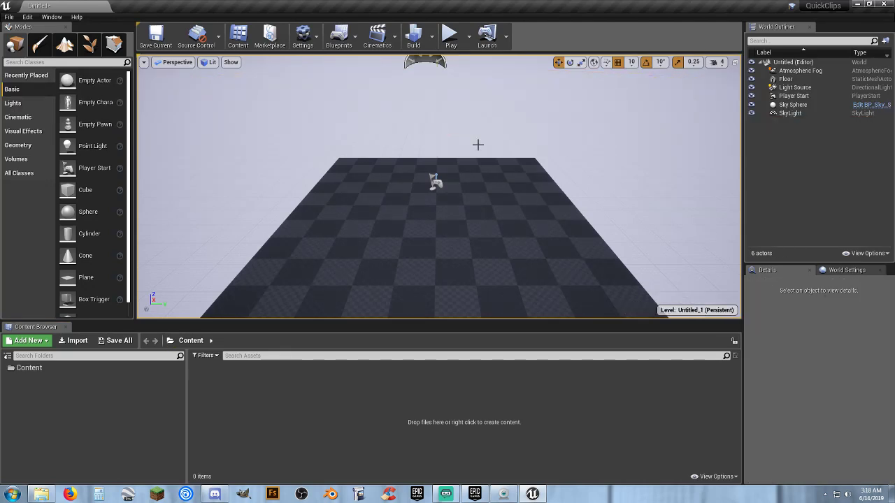
pyautogui.click(9, 16)
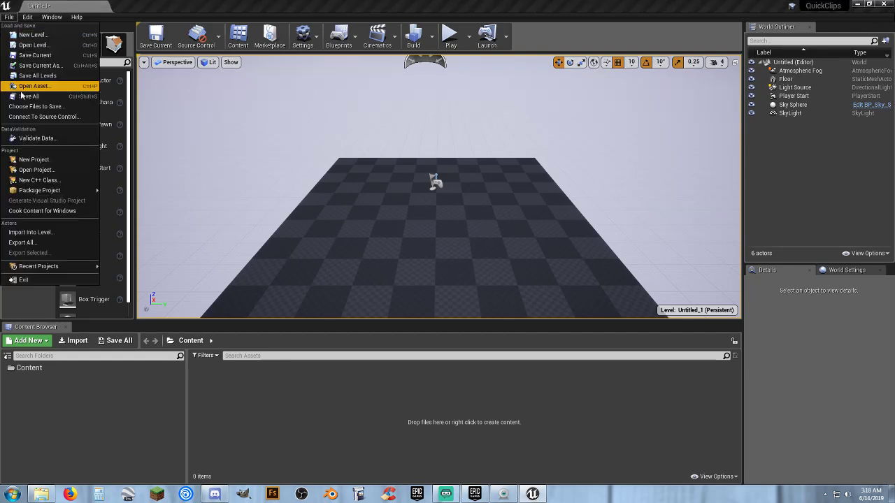
pyautogui.click(35, 35)
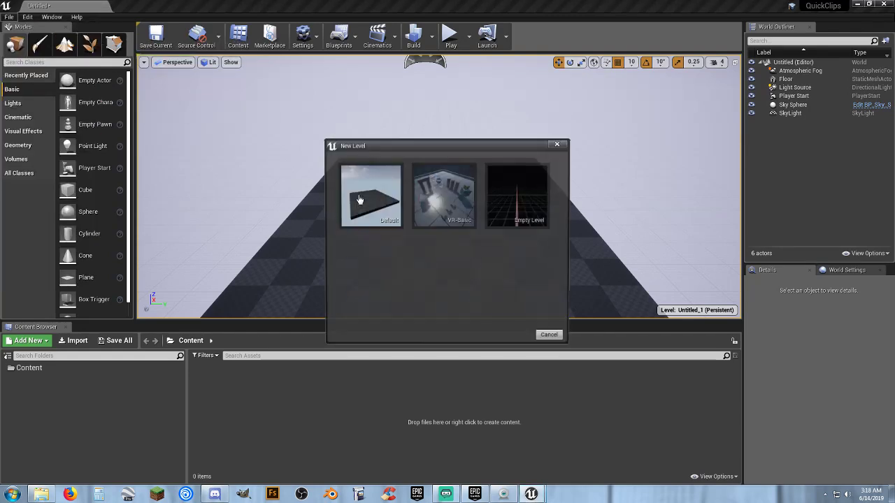
pyautogui.click(444, 196)
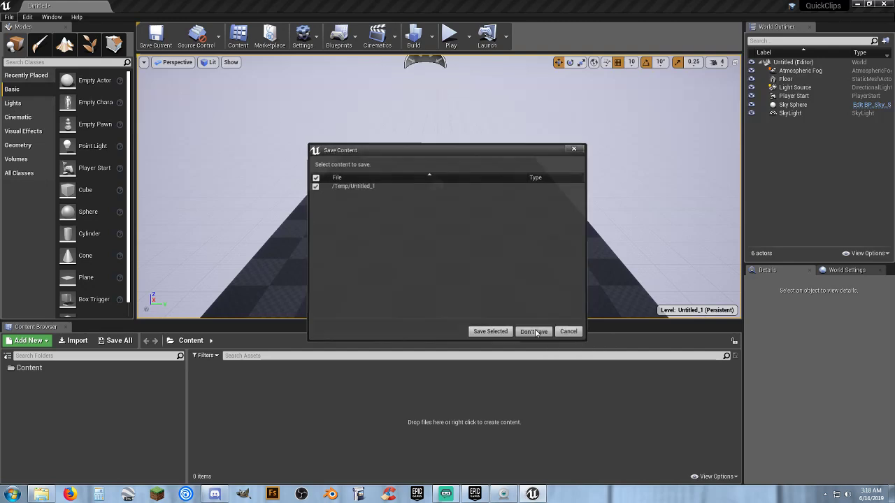
pyautogui.click(534, 331)
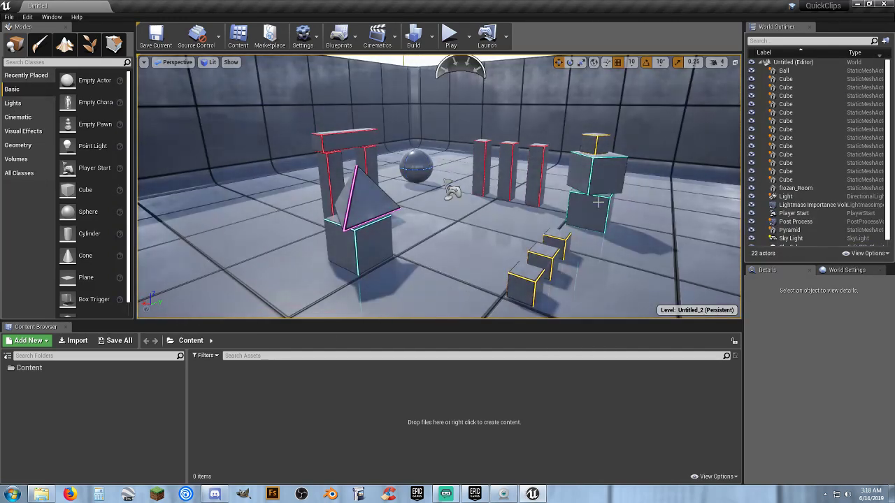
# Delete the ball, all the cubes and the pyramid from the level, keeping the room and lighting actors.
pyautogui.click(783, 70)
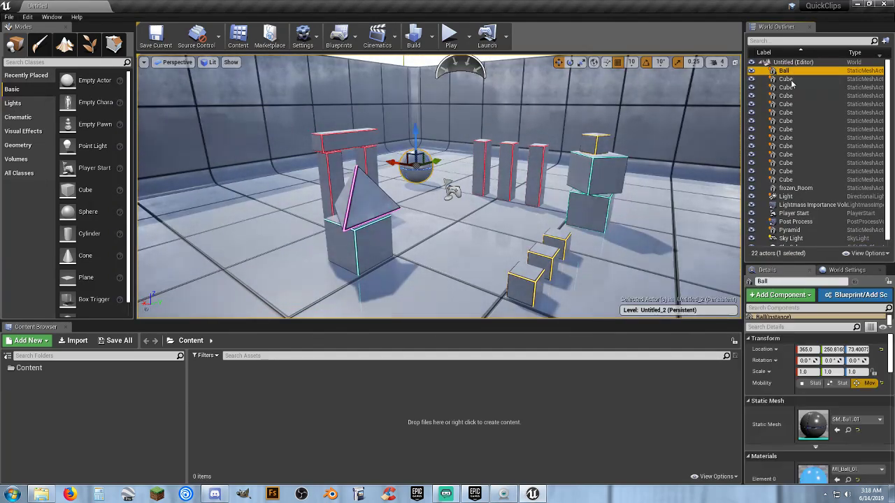
pyautogui.keyDown('shift'); pyautogui.click(794, 178); pyautogui.keyUp('shift')
pyautogui.keyDown('ctrl'); pyautogui.click(789, 230); pyautogui.keyUp('ctrl')
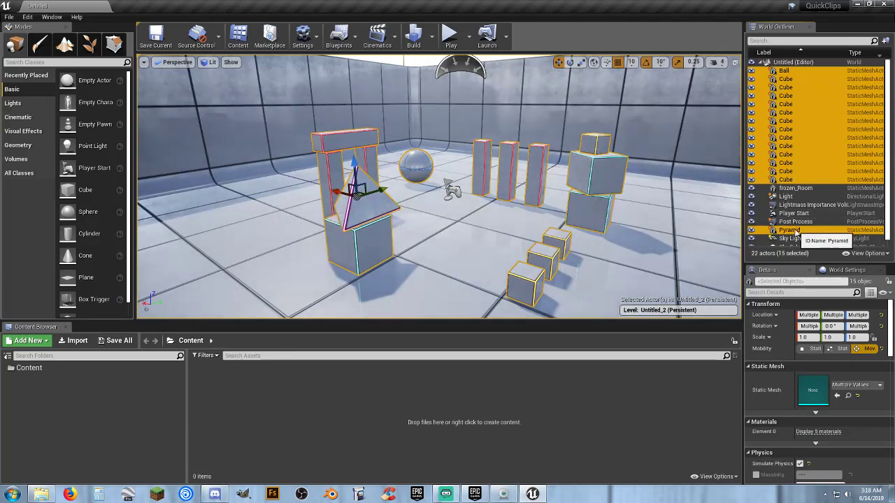
pyautogui.press('Delete')
pyautogui.scroll(3, 606, 186)
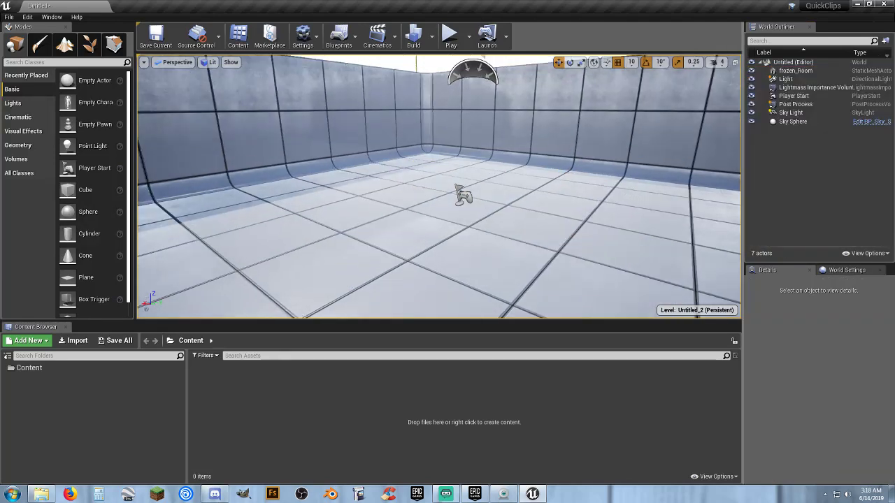
pyautogui.moveTo(605, 186); pyautogui.dragTo(629, 150, button='right')
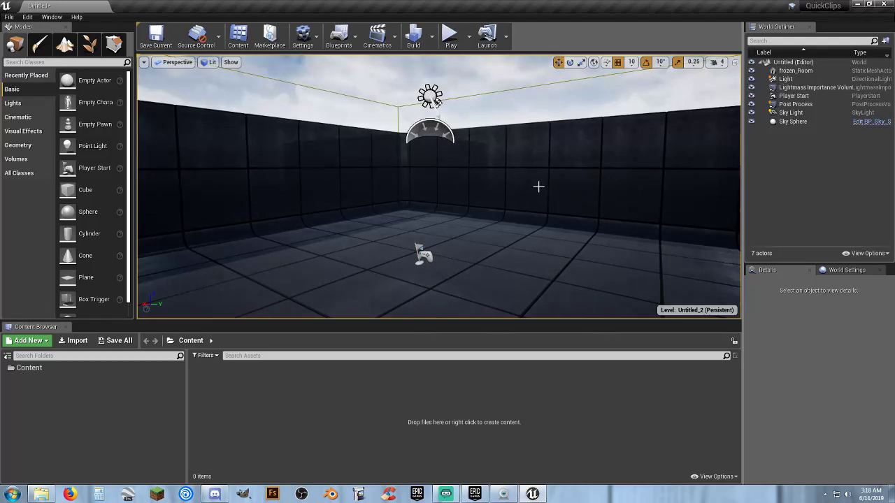
# Add the Starter Content pack to the project and close the add-content dialog.
pyautogui.click(28, 341)
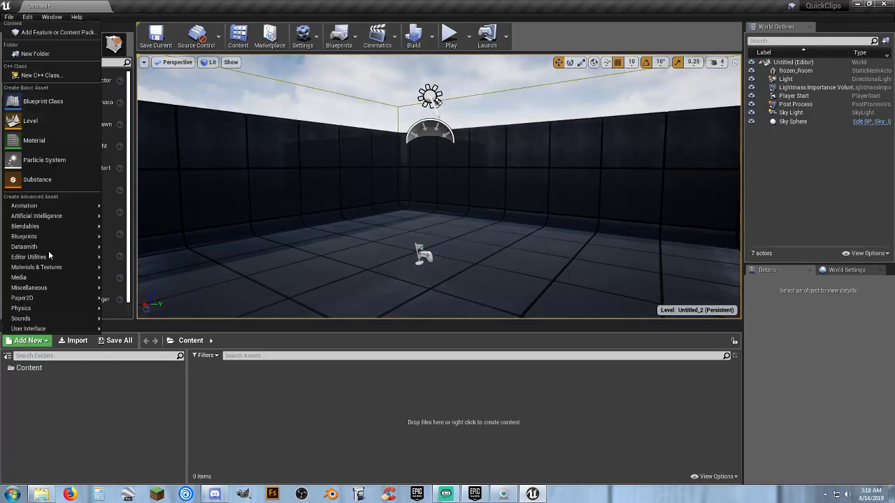
pyautogui.click(55, 33)
pyautogui.click(462, 148)
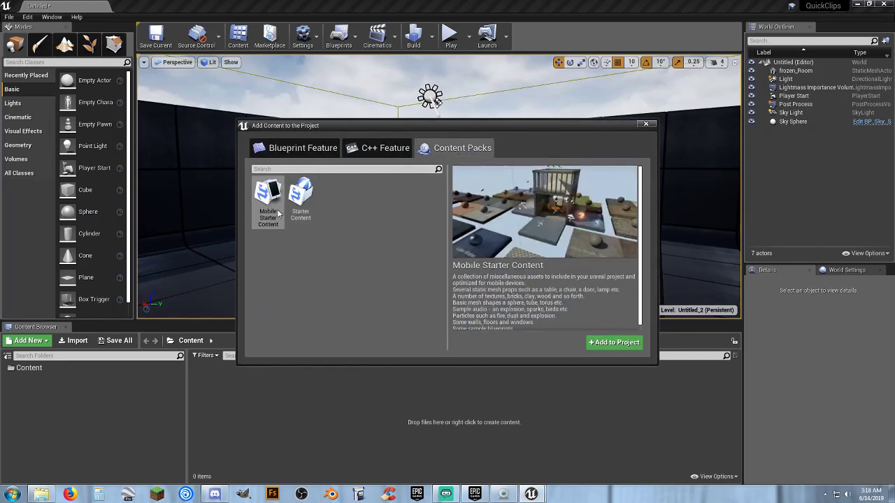
pyautogui.click(301, 201)
pyautogui.click(615, 342)
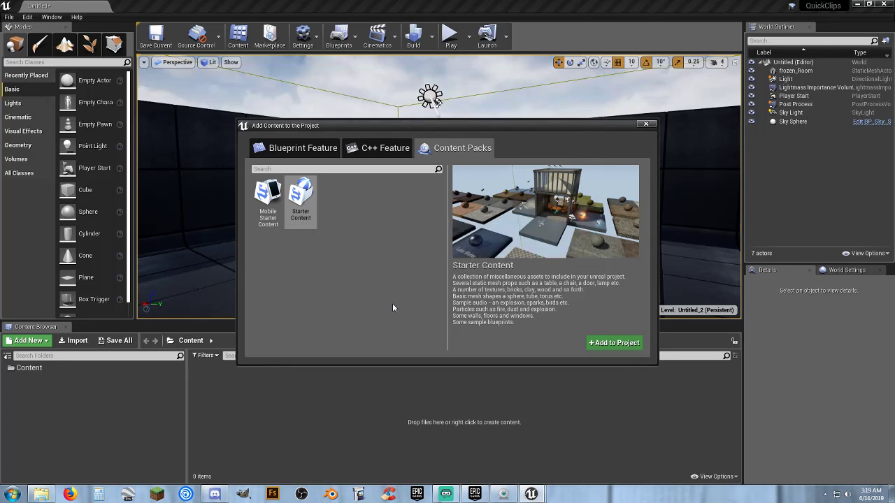
pyautogui.click(645, 125)
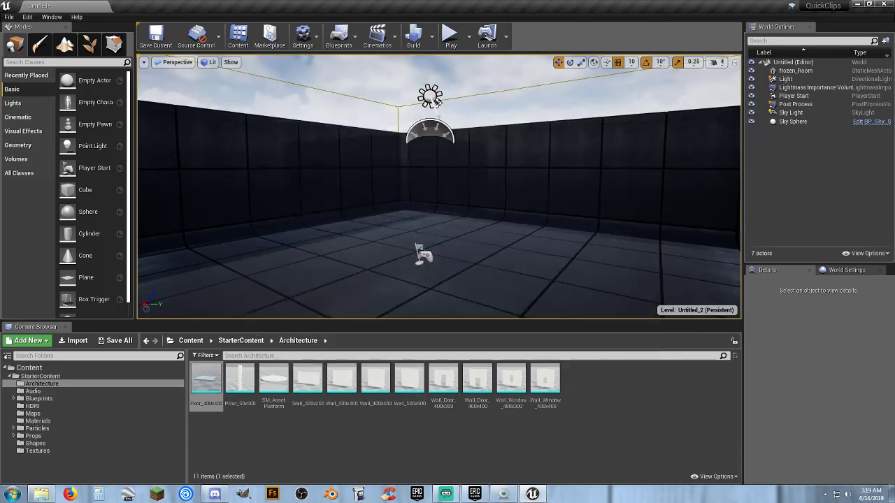
# Create a folder named Assets in the root Content folder and open it.
pyautogui.click(43, 370)
pyautogui.rightClick(343, 381)
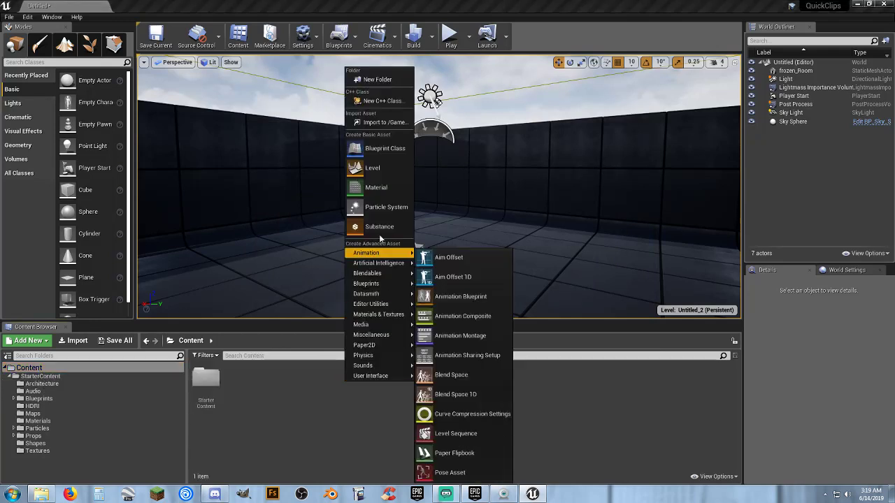
pyautogui.click(381, 81)
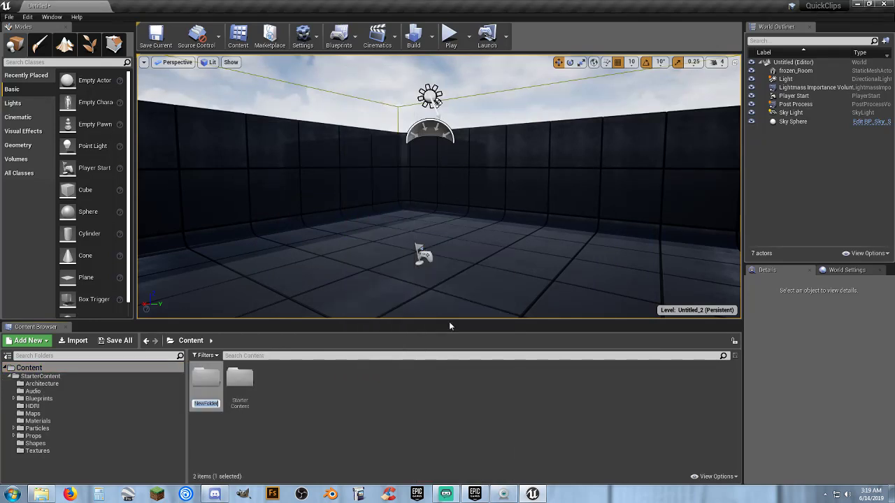
pyautogui.write('Assets')
pyautogui.press('Return')
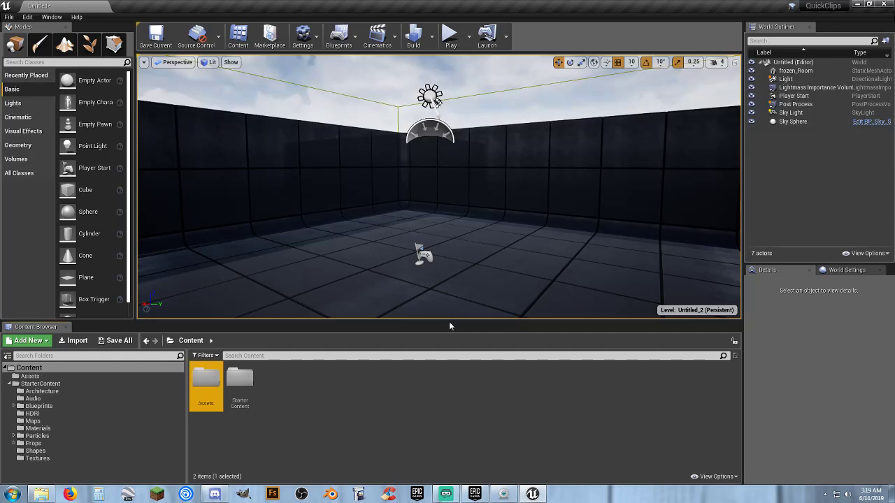
pyautogui.press('Return')
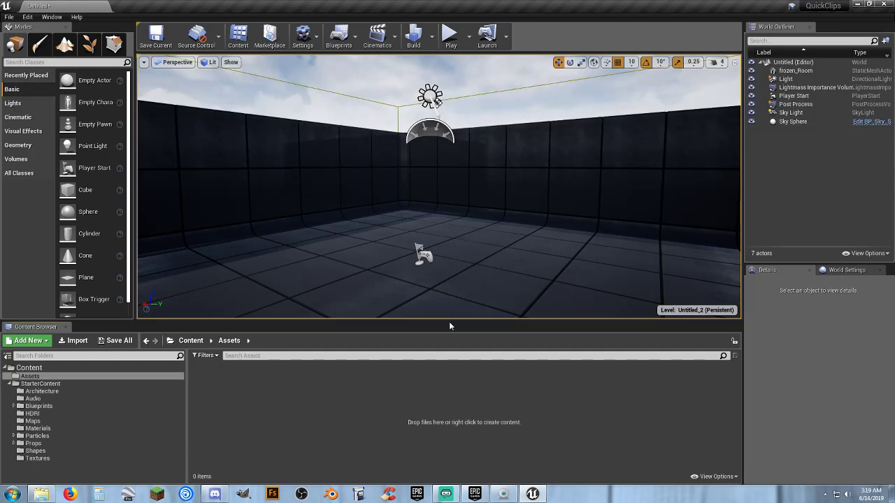
# Create a subfolder named Mesh inside Assets and open it.
pyautogui.rightClick(273, 396)
pyautogui.click(300, 96)
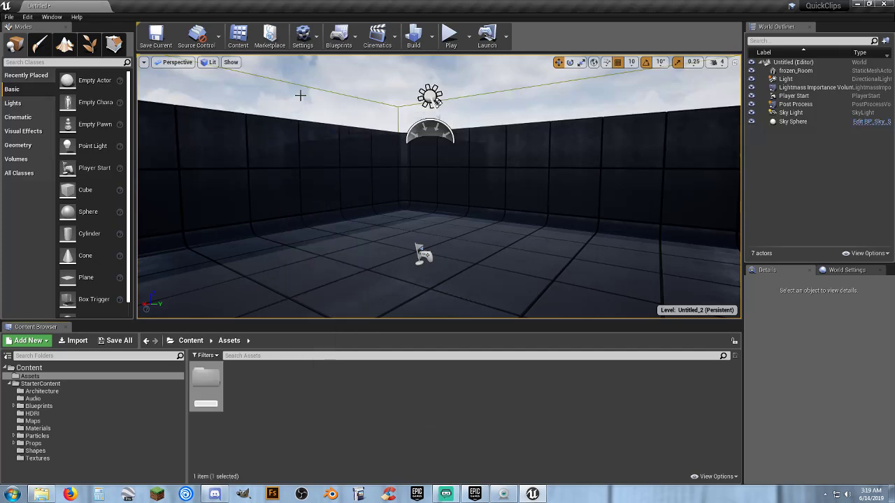
pyautogui.write('Mesh')
pyautogui.press('Return')
pyautogui.press('Return')
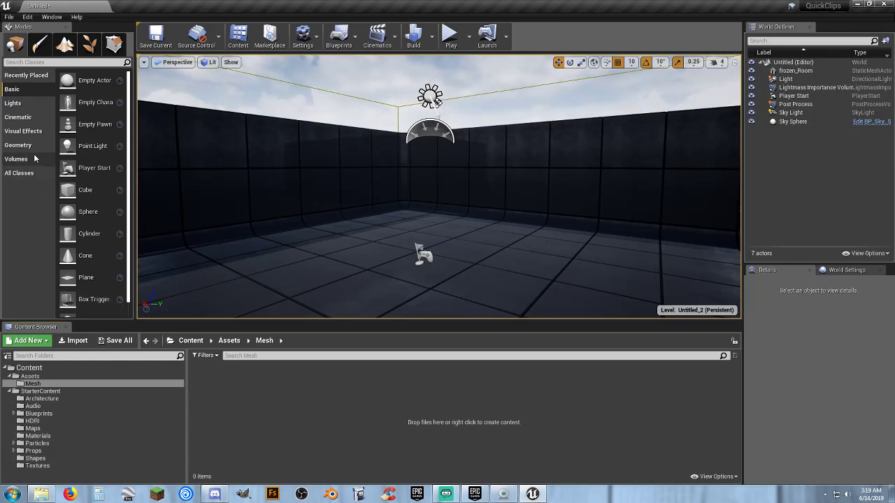
# Place an additive Linear Stair brush on the room floor near the wall, at about X 250, Y 770, Z 20.
pyautogui.moveTo(537, 238); pyautogui.dragTo(620, 233, button='right')
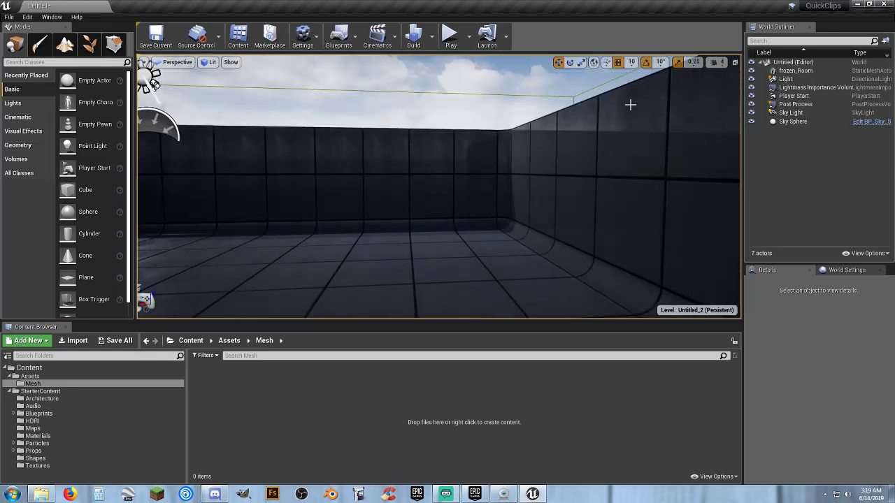
pyautogui.click(19, 145)
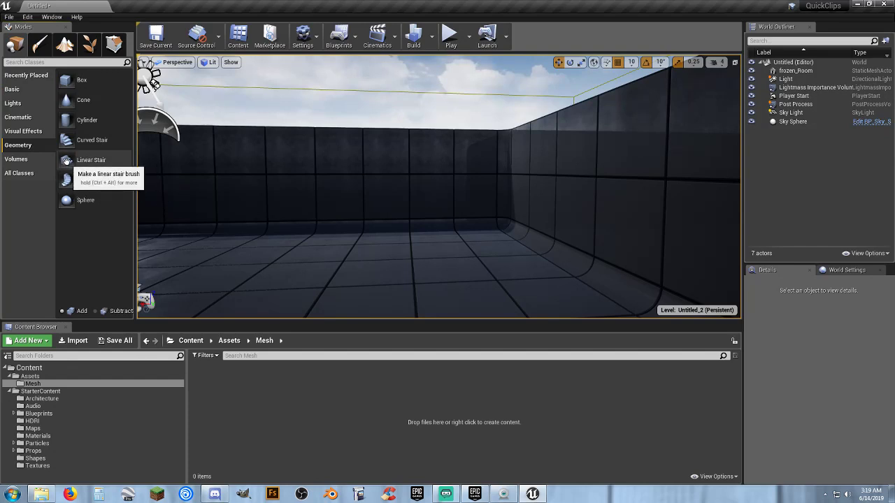
pyautogui.moveTo(80, 160)
pyautogui.mouseDown()
pyautogui.moveTo(363, 234)
pyautogui.moveTo(224, 245)
pyautogui.mouseUp()
pyautogui.moveTo(295, 252); pyautogui.dragTo(295, 252, button='right')
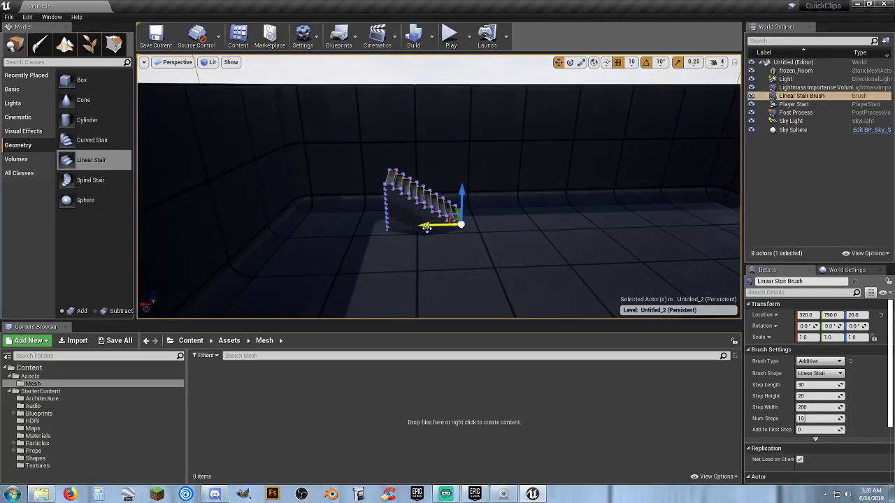
pyautogui.moveTo(553, 241); pyautogui.dragTo(553, 241, button='right')
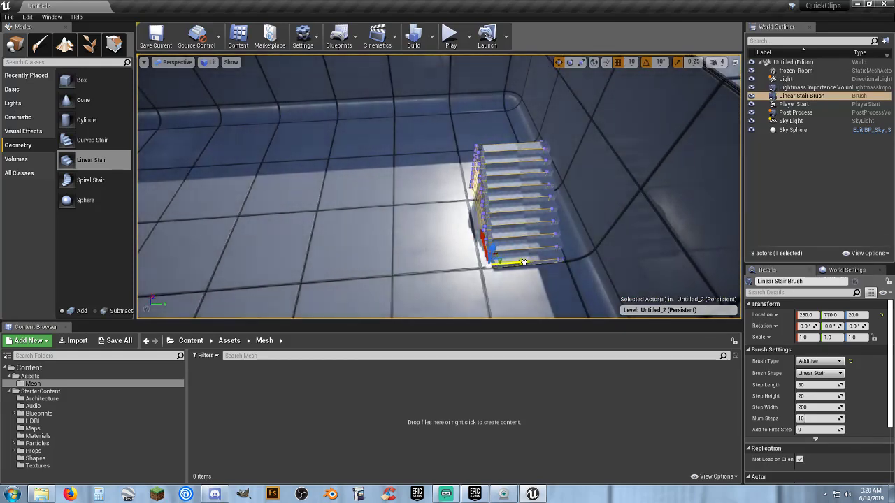
pyautogui.moveTo(531, 262); pyautogui.dragTo(523, 262)
pyautogui.moveTo(523, 262); pyautogui.dragTo(523, 263, button='right')
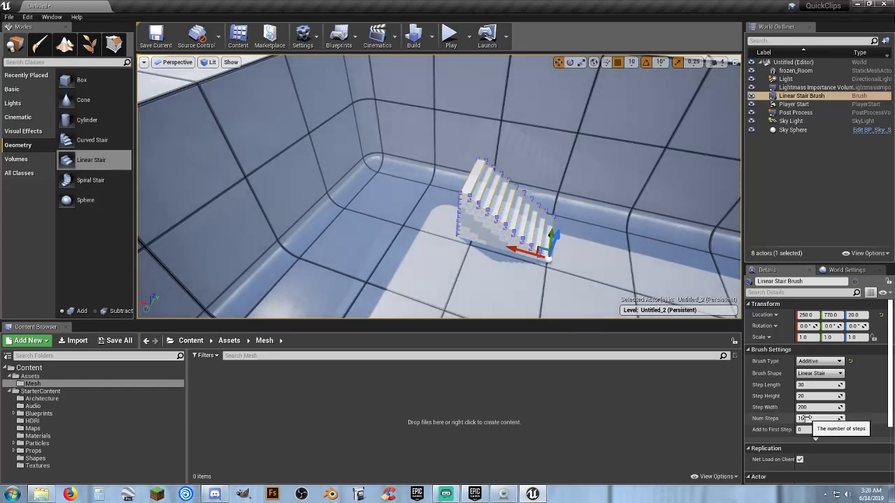
# Set the linear stair brush's number of steps to 28 and move the brush along X to 10.
pyautogui.moveTo(805, 418); pyautogui.dragTo(825, 418)
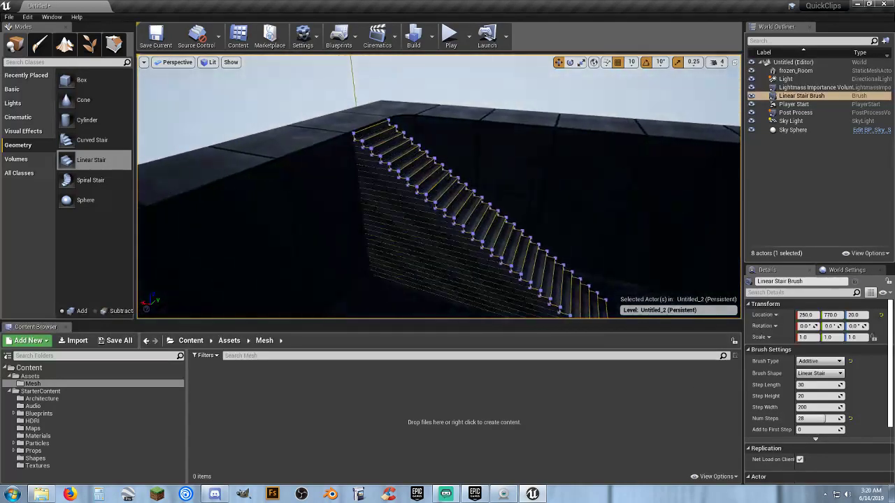
pyautogui.moveTo(439, 186)
pyautogui.mouseDown(button='right')
pyautogui.moveTo(447, 183)
pyautogui.moveTo(433, 165)
pyautogui.moveTo(447, 165)
pyautogui.moveTo(447, 202)
pyautogui.mouseUp(button='right')
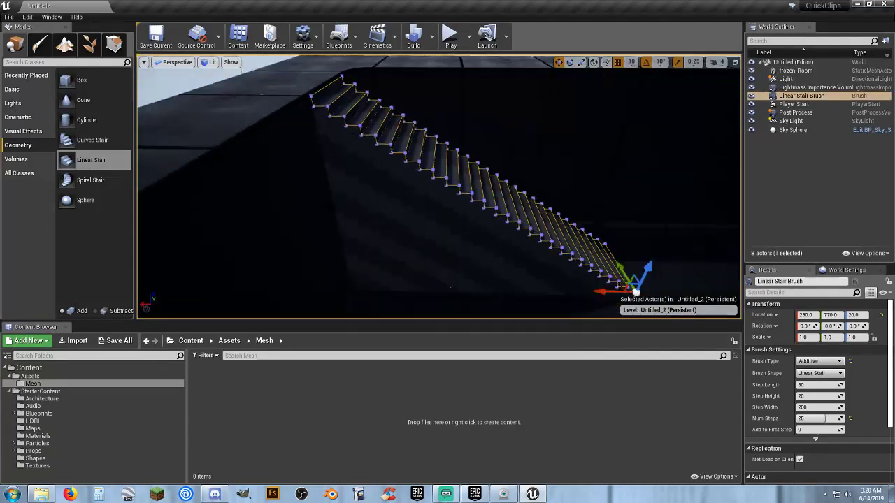
pyautogui.moveTo(470, 282); pyautogui.dragTo(481, 282, button='right')
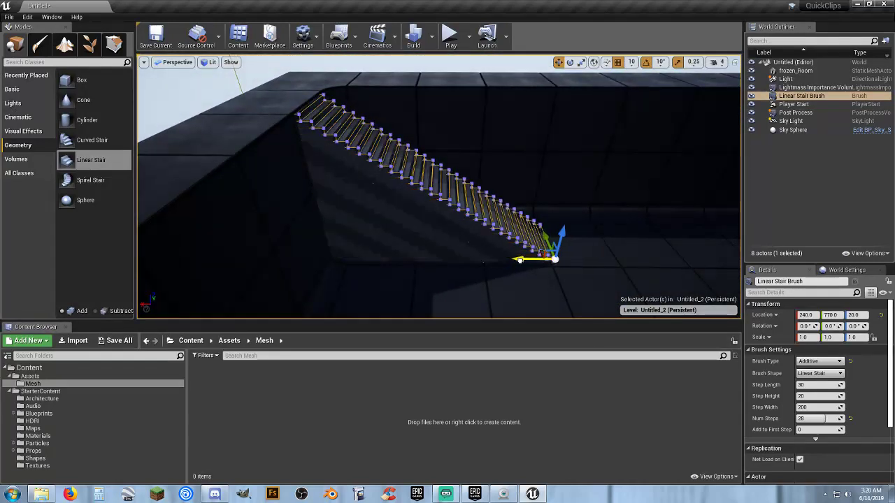
pyautogui.moveTo(519, 260); pyautogui.dragTo(523, 260)
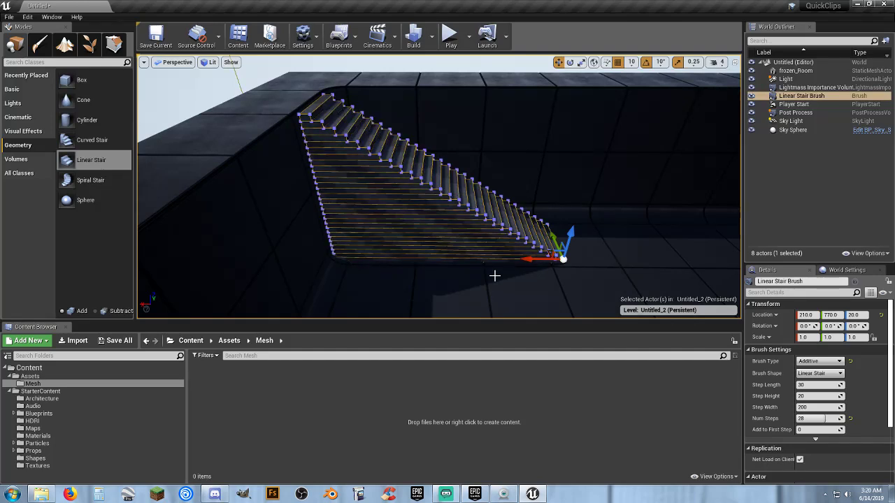
pyautogui.press('w')
pyautogui.moveTo(489, 277)
pyautogui.mouseDown(button='right')
pyautogui.moveTo(486, 268)
pyautogui.moveTo(485, 288)
pyautogui.moveTo(478, 277)
pyautogui.moveTo(489, 273)
pyautogui.mouseUp(button='right')
pyautogui.press('s')
pyautogui.press('s')
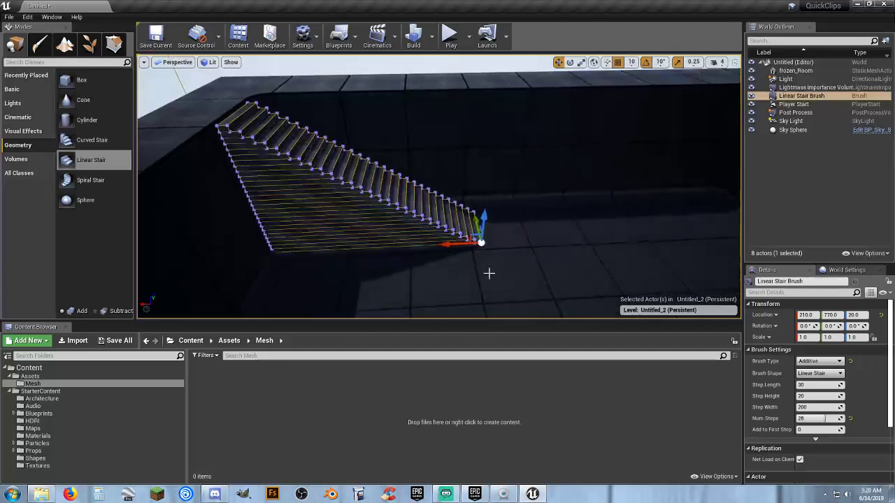
pyautogui.moveTo(460, 248); pyautogui.dragTo(496, 244)
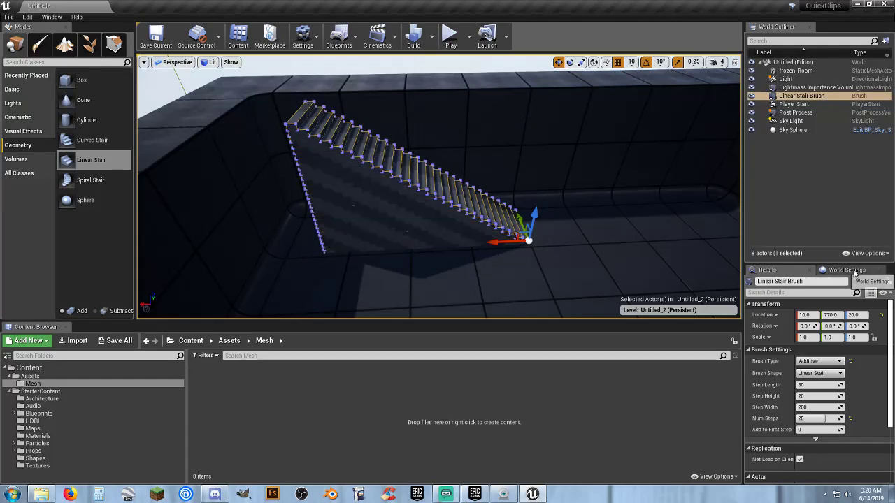
# Add the Third Person blueprint feature to the project and close the add-content dialog.
pyautogui.click(28, 341)
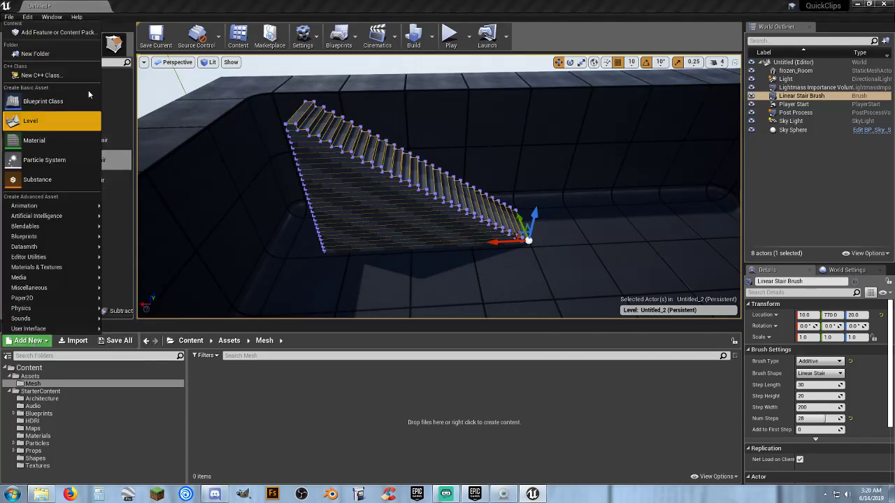
pyautogui.click(56, 32)
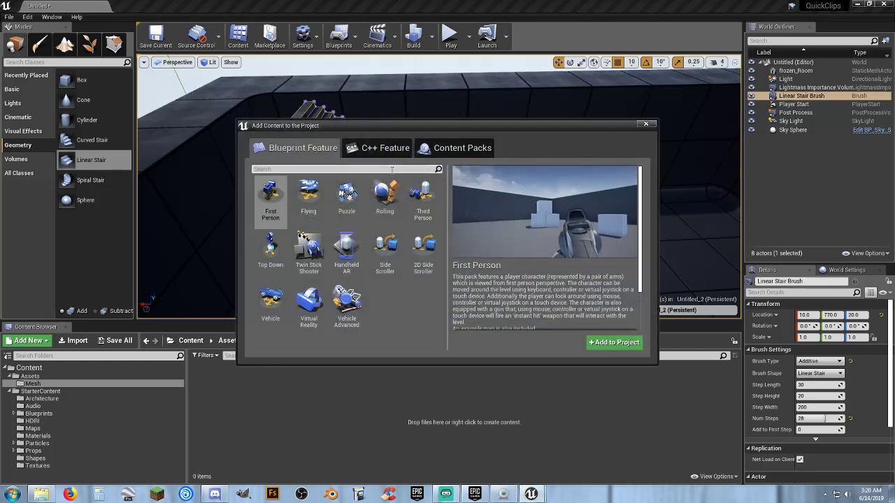
pyautogui.click(423, 199)
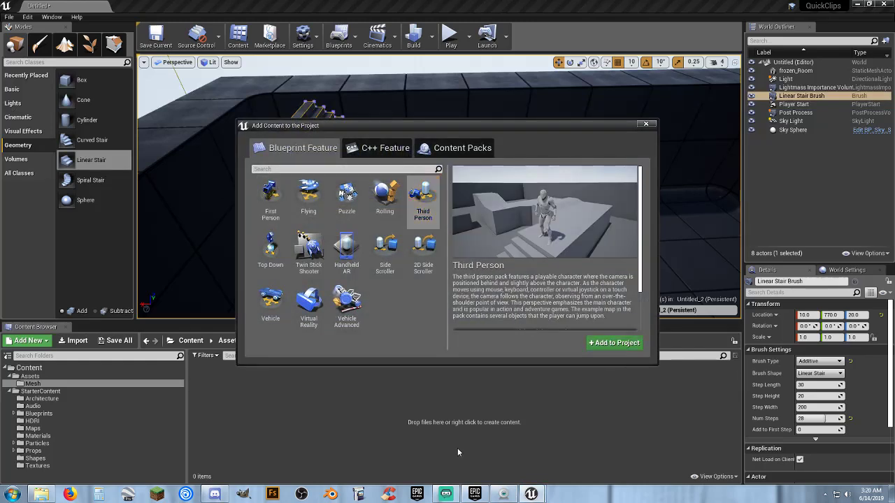
pyautogui.click(644, 124)
# Set the level's GameMode Override in the world settings to ThirdPersonGameMode.
pyautogui.click(846, 270)
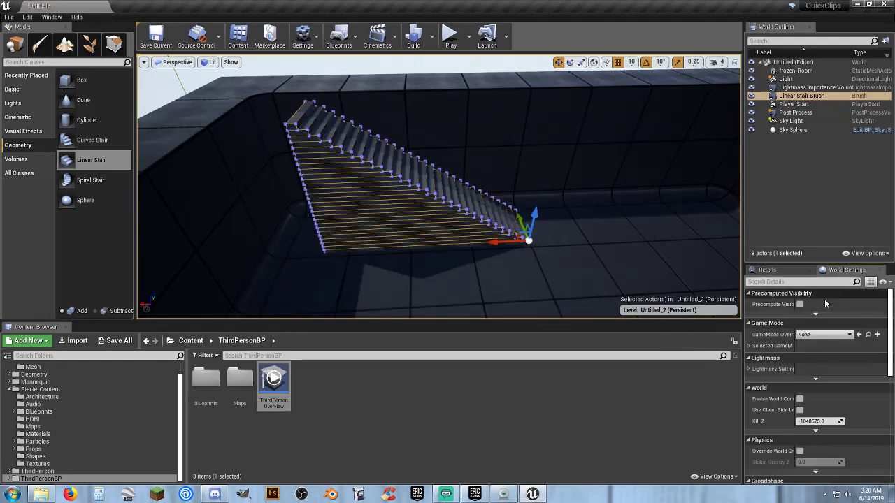
pyautogui.click(824, 334)
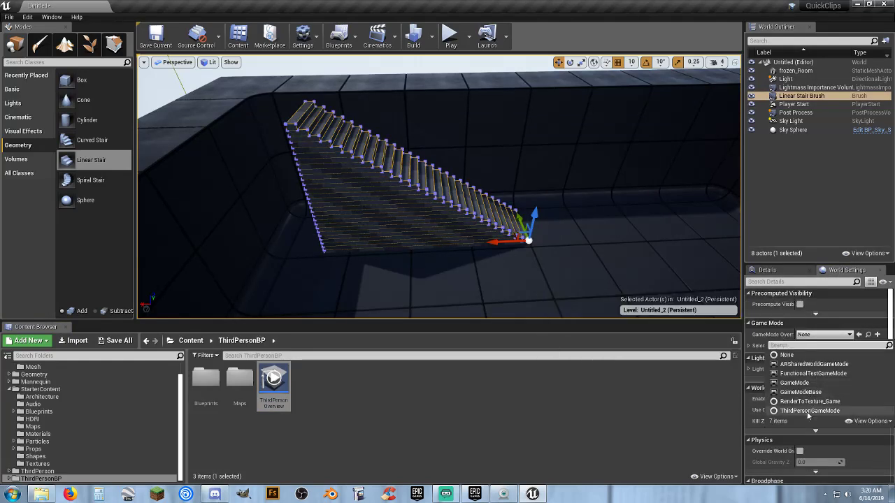
pyautogui.click(809, 411)
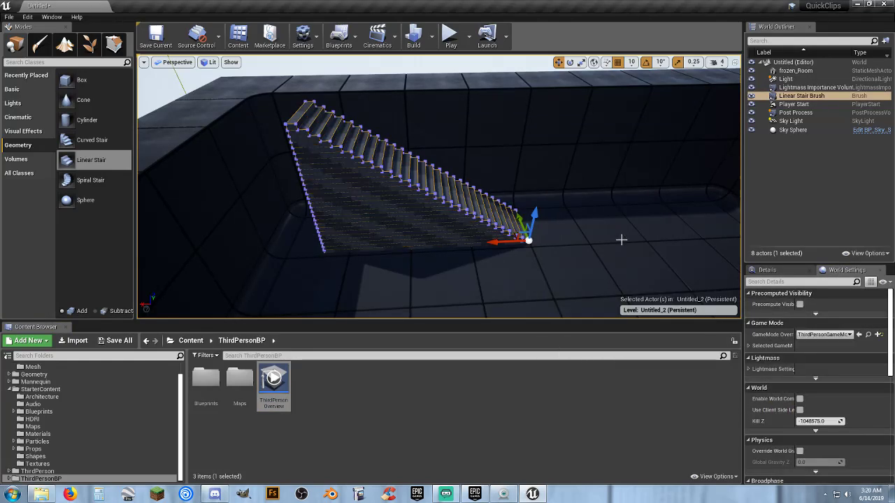
# Play-test the level by running the third-person character up the staircase and off it, and end the session.
pyautogui.click(451, 36)
pyautogui.press('w')
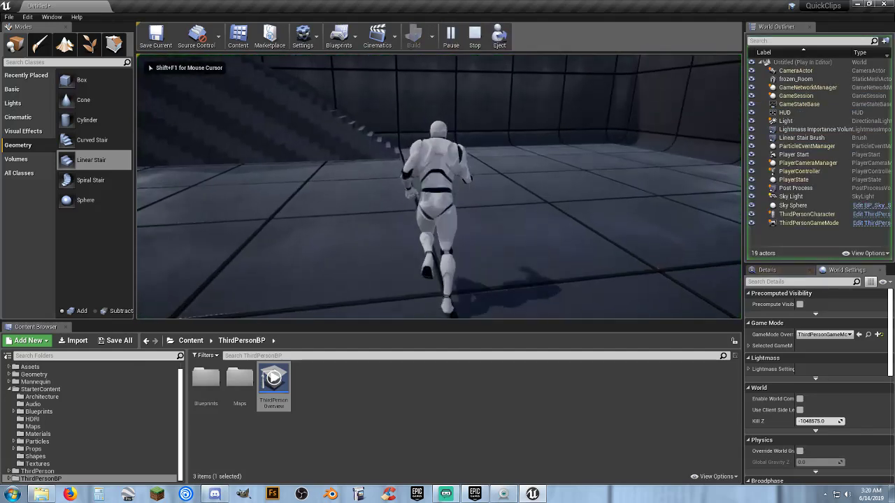
pyautogui.press('w')
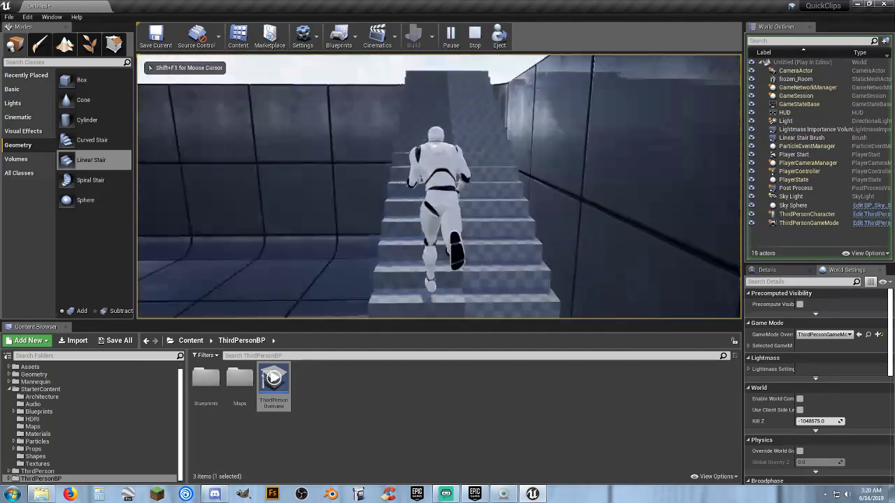
pyautogui.press('w')
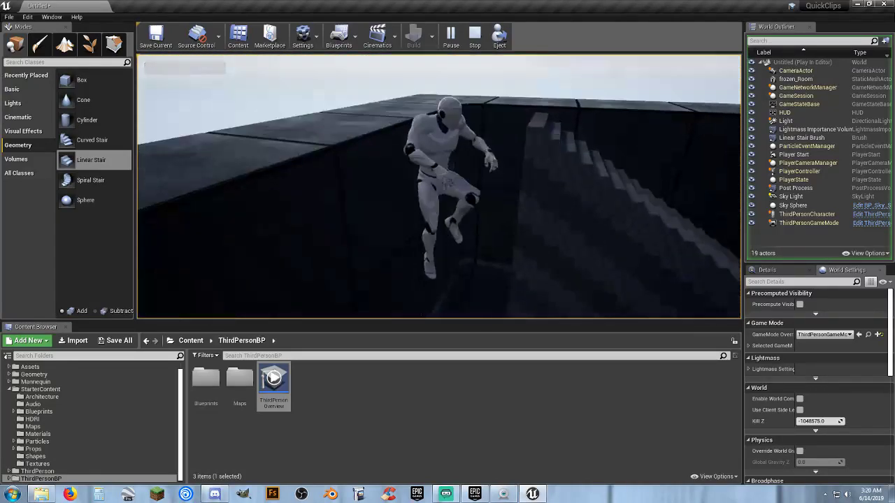
pyautogui.press('w')
pyautogui.press('Escape')
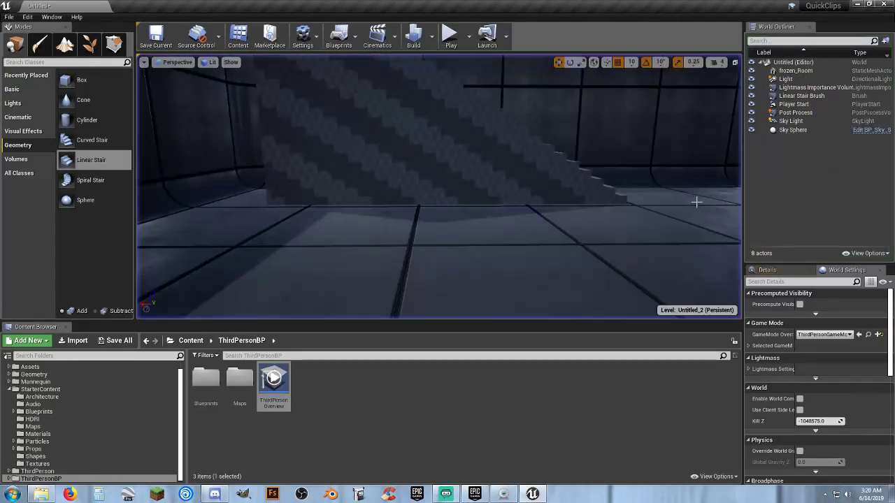
# Create a folder named Map Stuff under the level in the World Outliner.
pyautogui.moveTo(696, 202); pyautogui.dragTo(700, 218, button='right')
pyautogui.press('w')
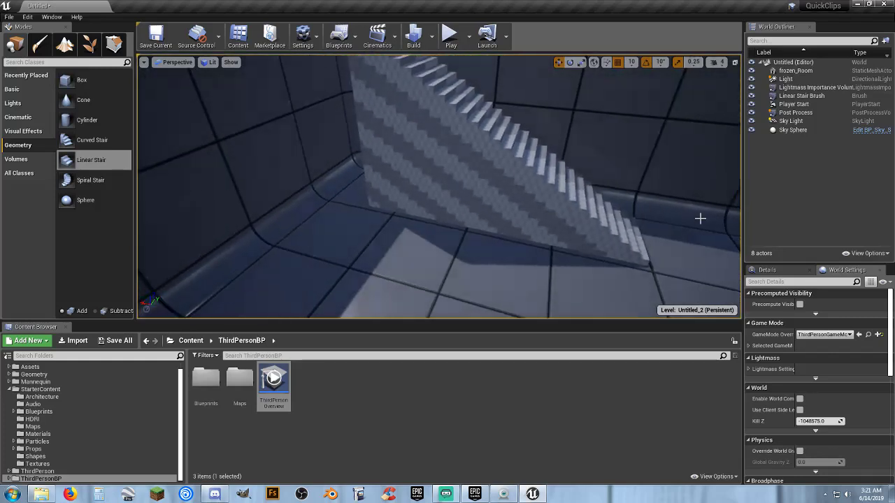
pyautogui.click(802, 62)
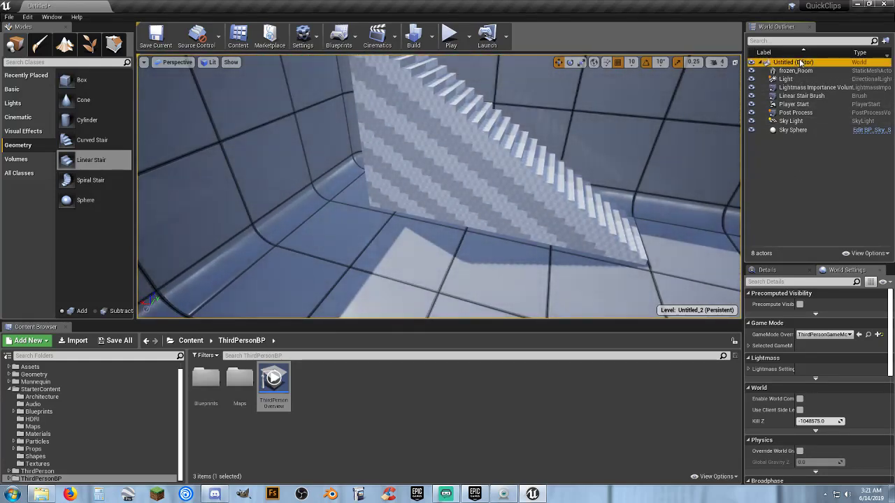
pyautogui.rightClick(800, 63)
pyautogui.click(830, 65)
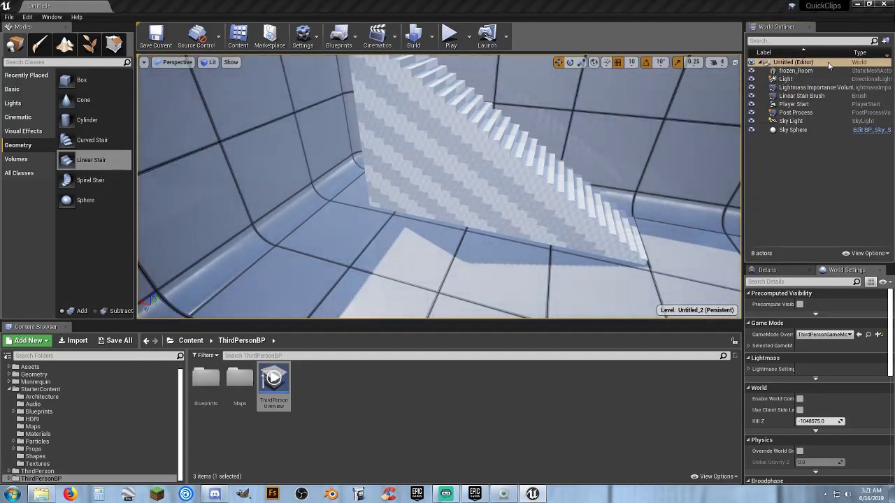
pyautogui.write('Map')
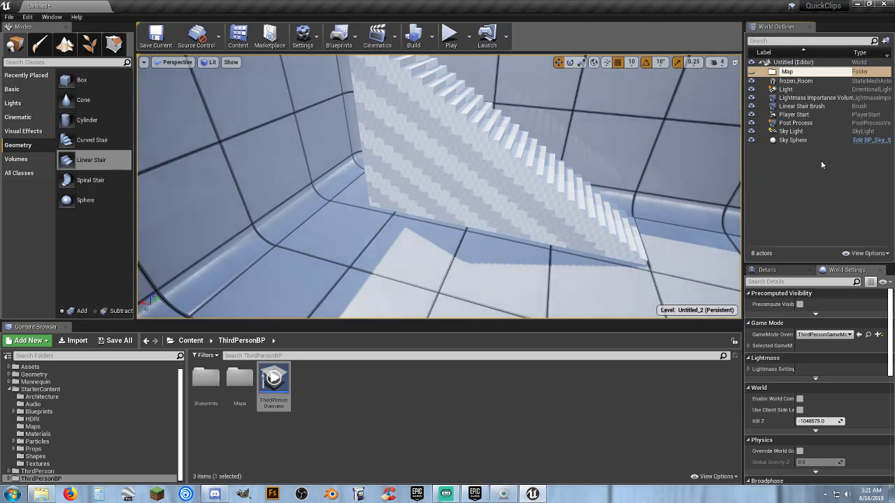
pyautogui.write(' Stuff')
pyautogui.press('Return')
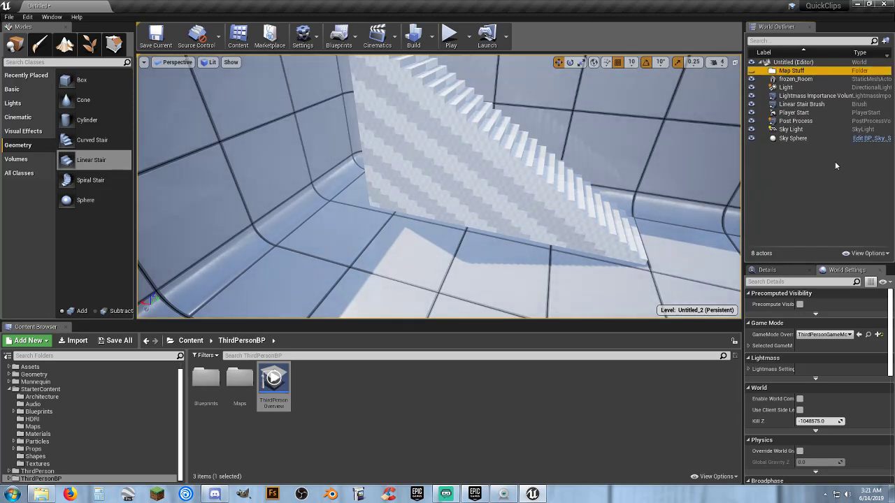
# Move every actor except the Linear Stair Brush into the Map Stuff folder and collapse the folder.
pyautogui.click(795, 79)
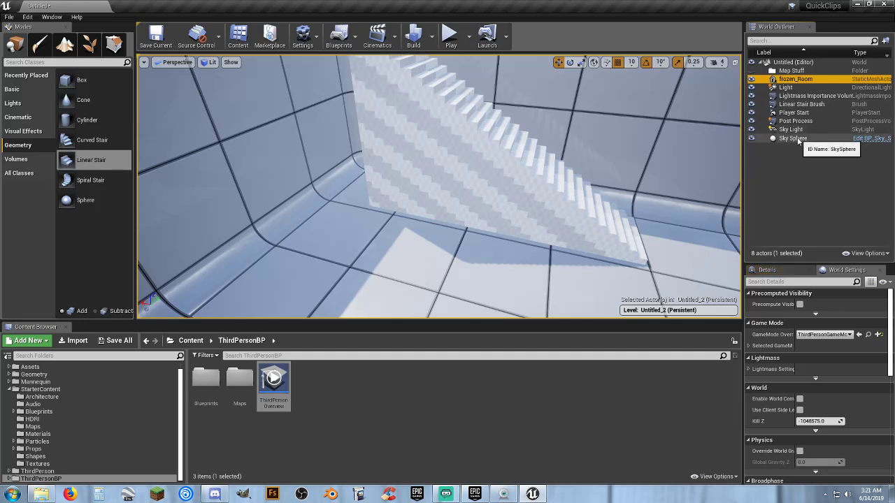
pyautogui.keyDown('shift'); pyautogui.click(798, 139); pyautogui.keyUp('shift')
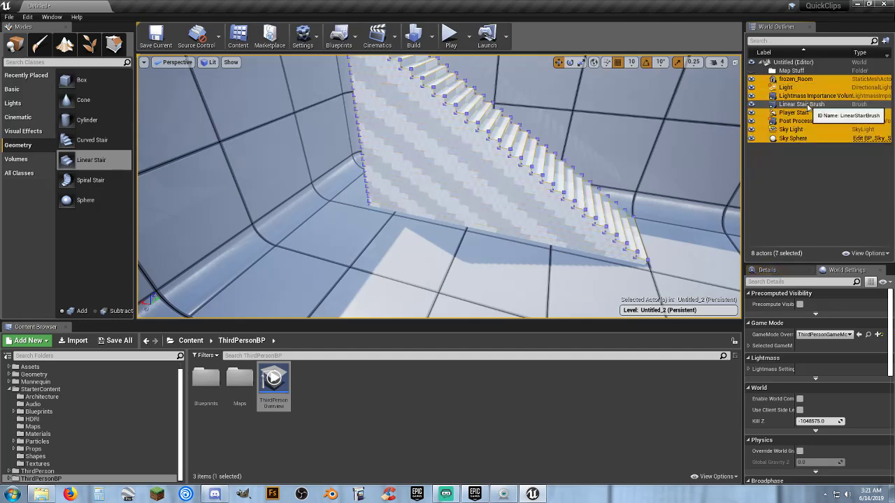
pyautogui.moveTo(793, 96); pyautogui.dragTo(787, 72)
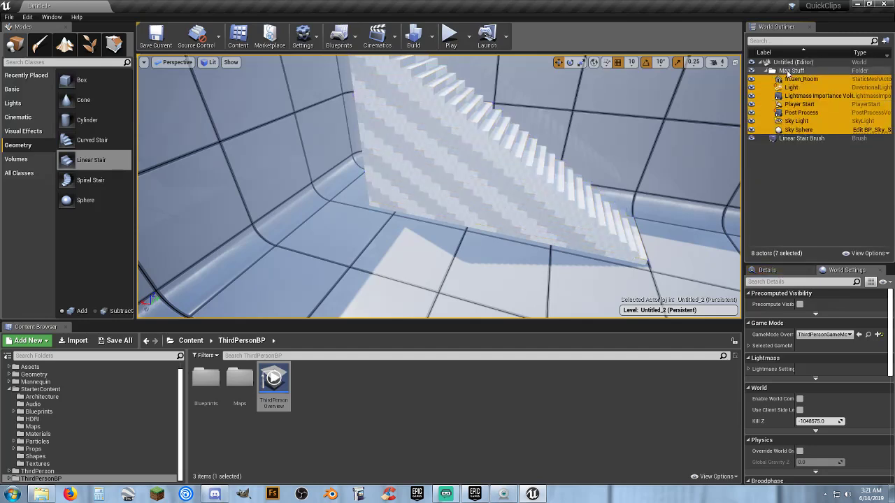
pyautogui.click(770, 72)
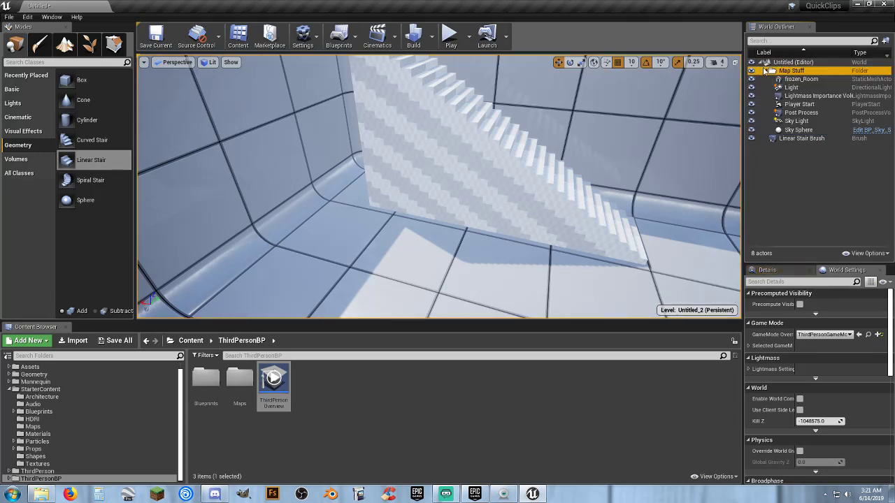
pyautogui.click(766, 72)
# Delete the Linear Stair Brush from the level.
pyautogui.click(801, 80)
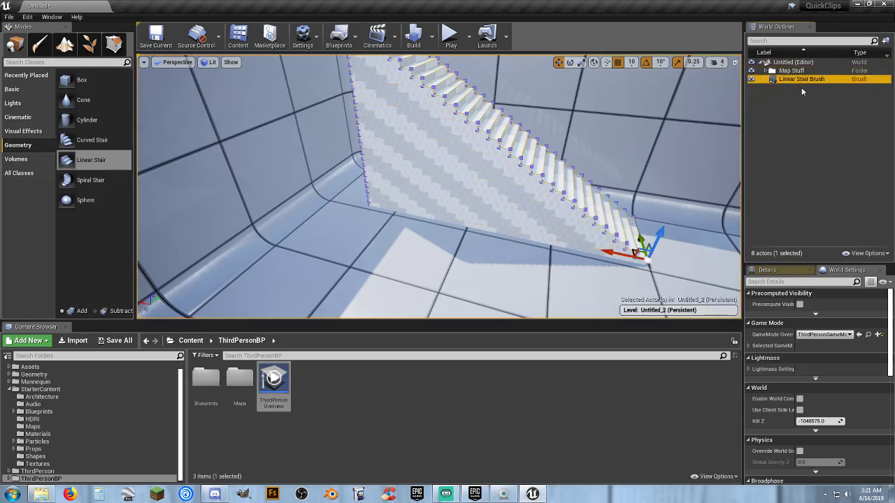
pyautogui.click(780, 270)
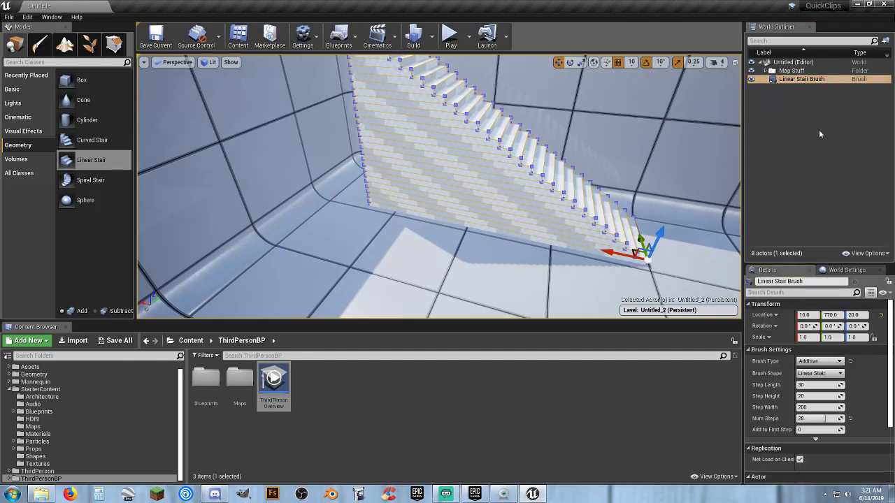
pyautogui.press('Delete')
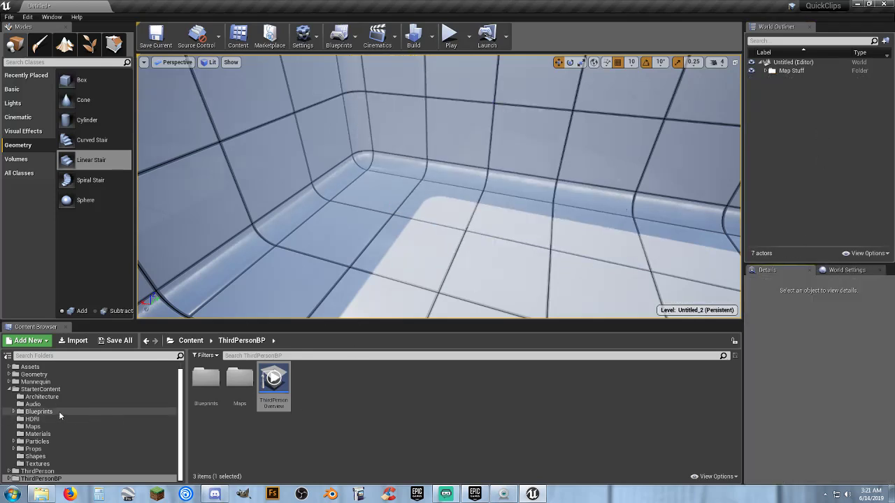
# Browse the StarterContent Materials folder and select the M_Rock_Marble_Polished material.
pyautogui.click(38, 433)
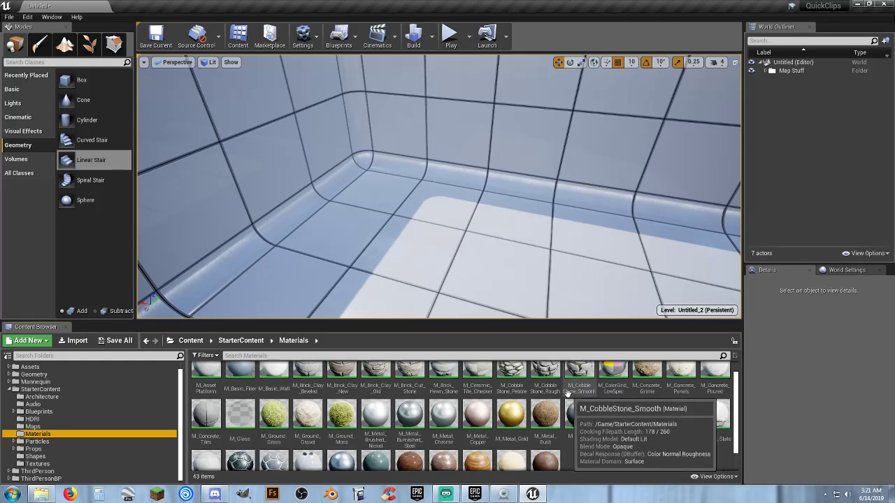
pyautogui.click(443, 430)
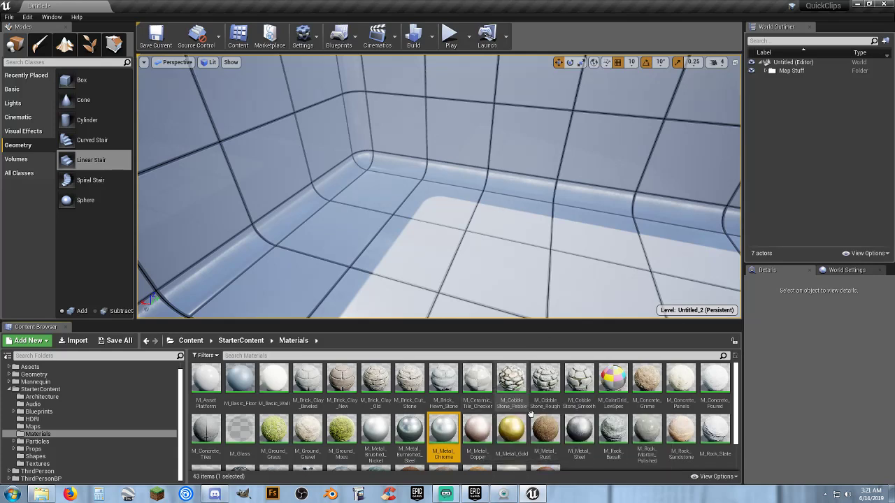
pyautogui.scroll(-3, 538, 419)
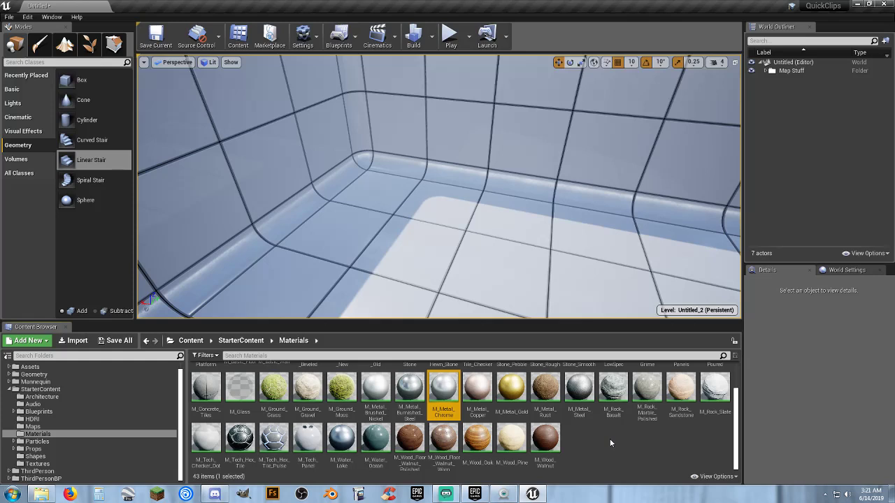
pyautogui.scroll(1, 609, 438)
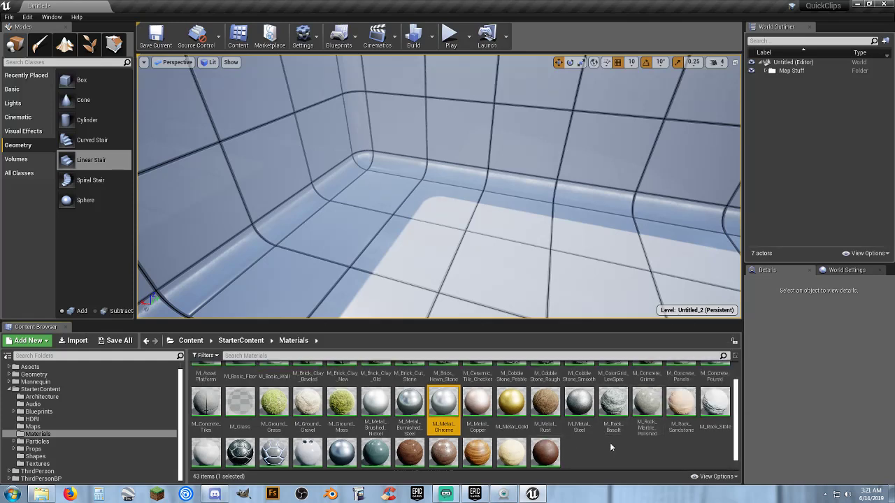
pyautogui.scroll(2, 476, 427)
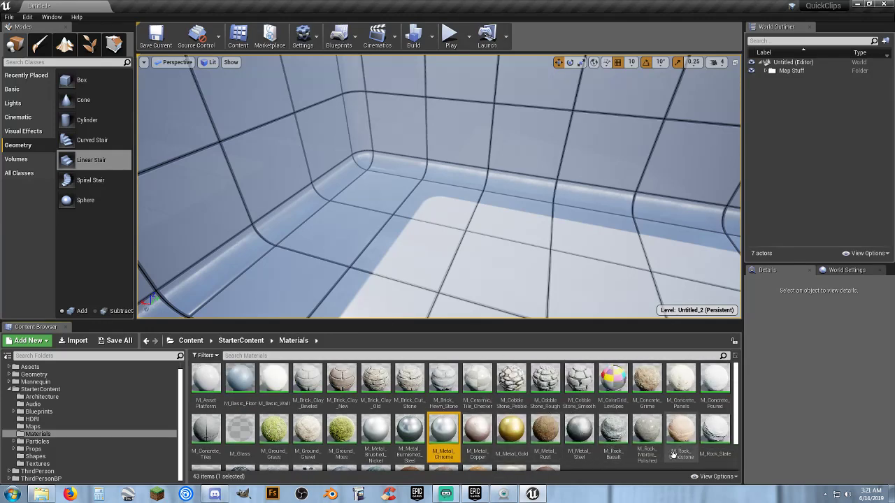
pyautogui.click(647, 430)
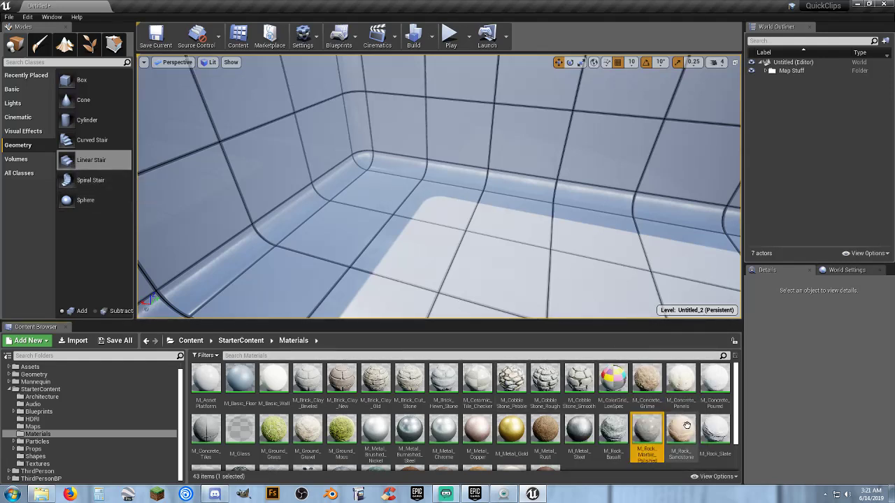
# Place an additive Linear Stair brush on the floor at about X 90, Y 760, Z 20, with 28 steps.
pyautogui.moveTo(67, 160)
pyautogui.mouseDown()
pyautogui.moveTo(433, 245)
pyautogui.moveTo(610, 255)
pyautogui.mouseUp()
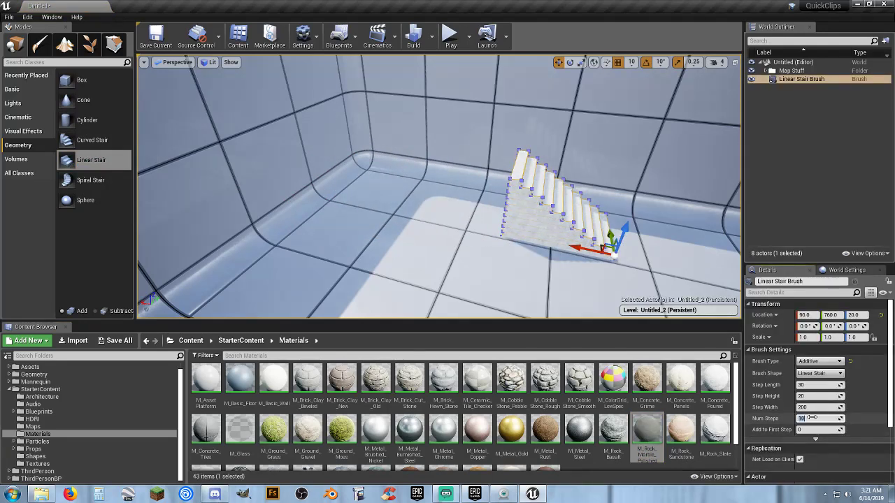
pyautogui.press('Tab')
pyautogui.moveTo(457, 196); pyautogui.dragTo(425, 231, button='right')
pyautogui.press('d')
pyautogui.press('a')
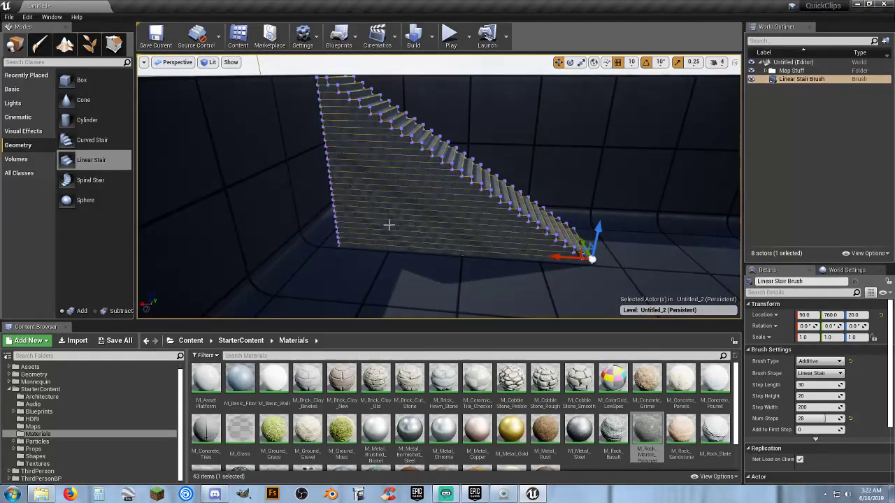
# Duplicate the marble stair brush and move the copy along X to 120.
pyautogui.hotkey('ctrl', 'w')
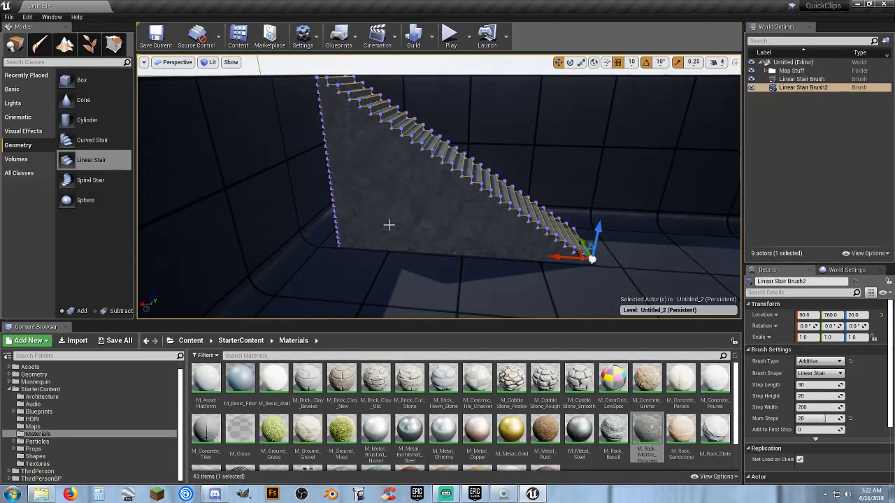
pyautogui.press('w')
pyautogui.moveTo(425, 231); pyautogui.dragTo(473, 245, button='right')
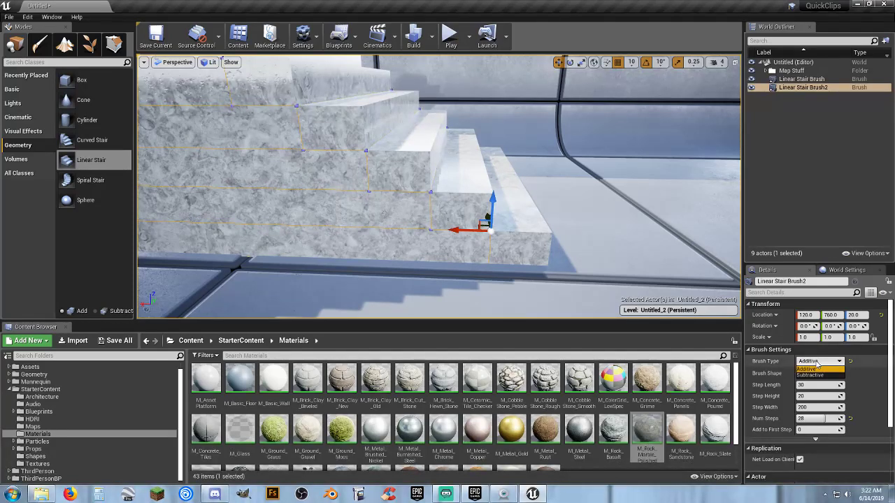
# Set the duplicated stair's brush type to Subtractive and its number of steps to 27 to hollow out the staircase's underside.
pyautogui.click(815, 376)
pyautogui.moveTo(579, 254)
pyautogui.mouseDown(button='right')
pyautogui.moveTo(538, 252)
pyautogui.moveTo(507, 227)
pyautogui.moveTo(534, 224)
pyautogui.moveTo(545, 200)
pyautogui.moveTo(555, 206)
pyautogui.moveTo(524, 183)
pyautogui.moveTo(531, 190)
pyautogui.mouseUp(button='right')
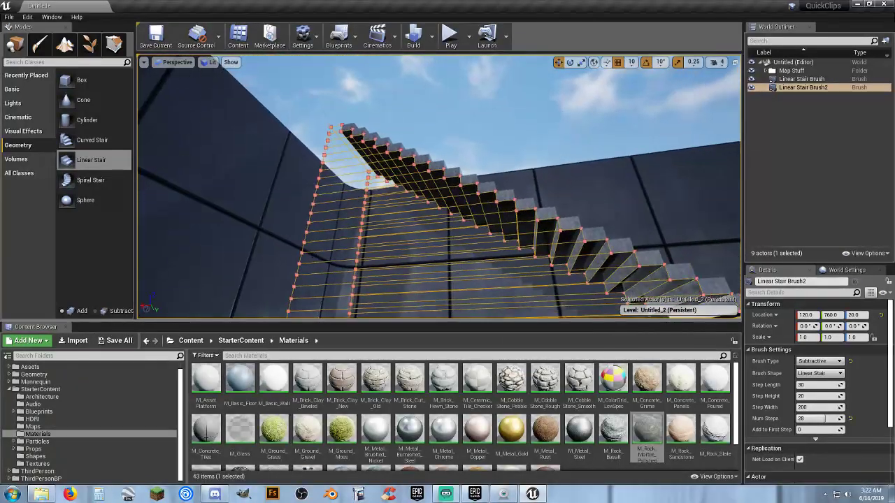
pyautogui.click(812, 420)
pyautogui.write('27')
pyautogui.press('Return')
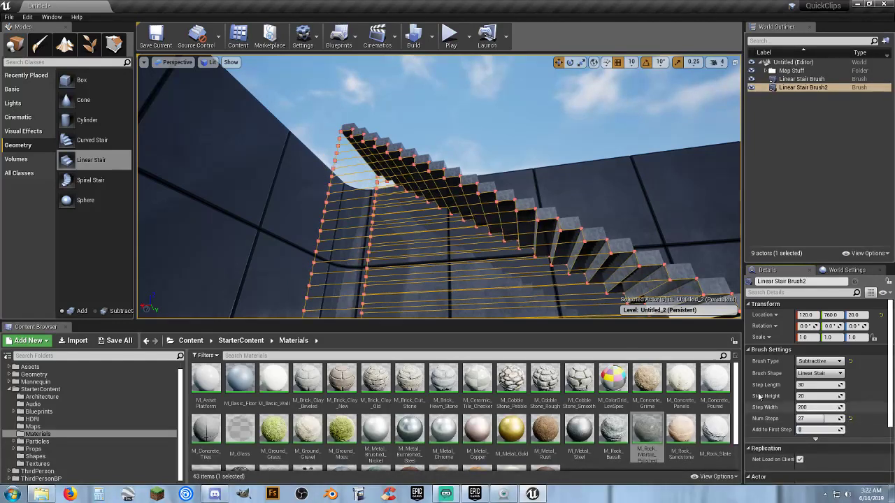
pyautogui.moveTo(470, 259)
pyautogui.mouseDown(button='right')
pyautogui.moveTo(469, 220)
pyautogui.moveTo(467, 260)
pyautogui.moveTo(456, 263)
pyautogui.moveTo(447, 292)
pyautogui.moveTo(443, 241)
pyautogui.mouseUp(button='right')
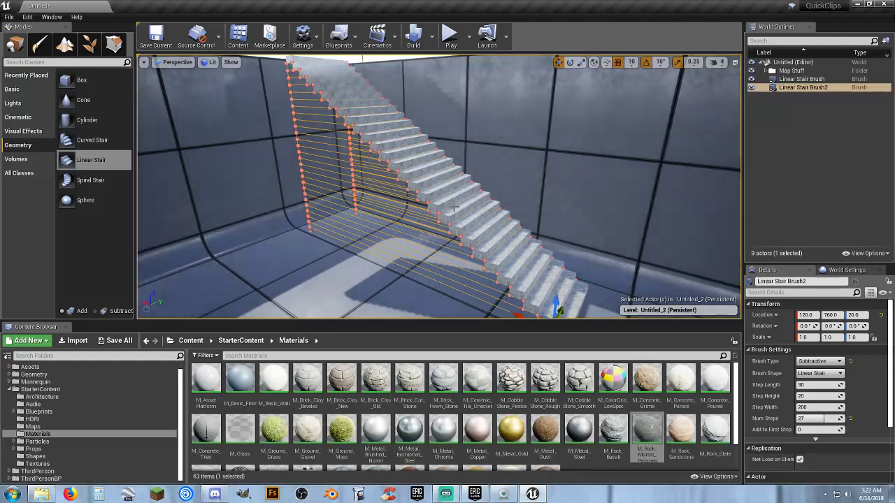
pyautogui.moveTo(451, 210); pyautogui.dragTo(472, 210, button='right')
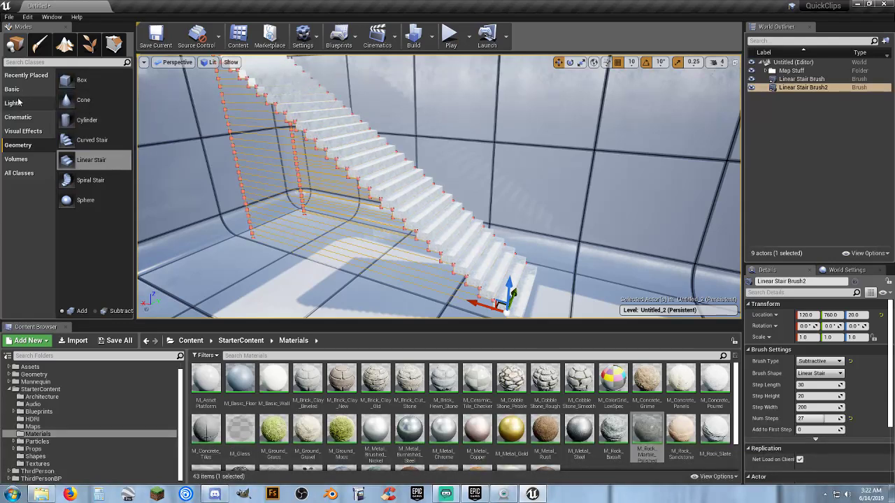
# Clear the stair brush selection and inspect the hollowed-out staircase from several angles.
pyautogui.click(73, 123)
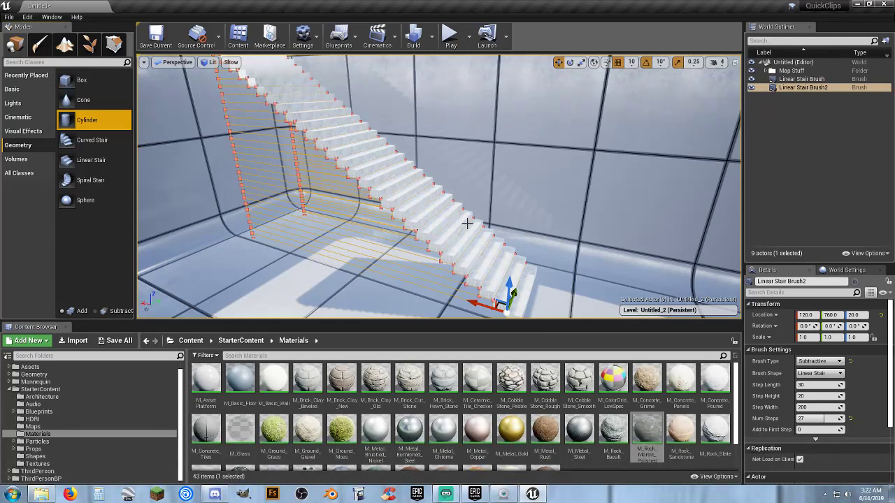
pyautogui.moveTo(522, 205)
pyautogui.mouseDown(button='right')
pyautogui.moveTo(517, 188)
pyautogui.moveTo(545, 212)
pyautogui.moveTo(565, 207)
pyautogui.moveTo(560, 174)
pyautogui.moveTo(534, 183)
pyautogui.moveTo(523, 205)
pyautogui.mouseUp(button='right')
pyautogui.press('s')
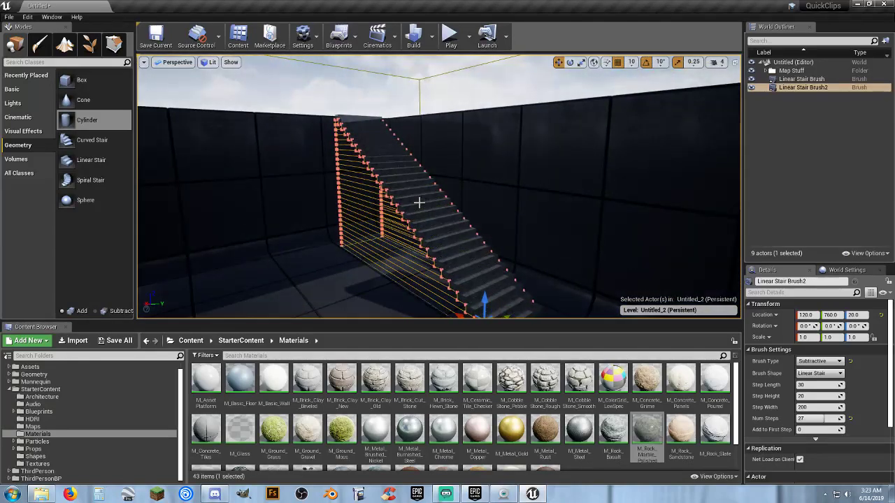
pyautogui.moveTo(461, 230); pyautogui.dragTo(539, 223, button='right')
pyautogui.press('w')
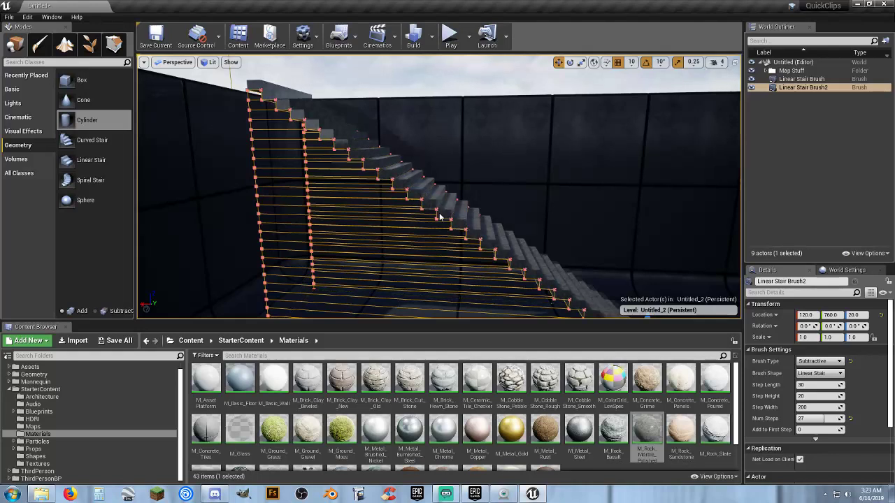
pyautogui.click(813, 125)
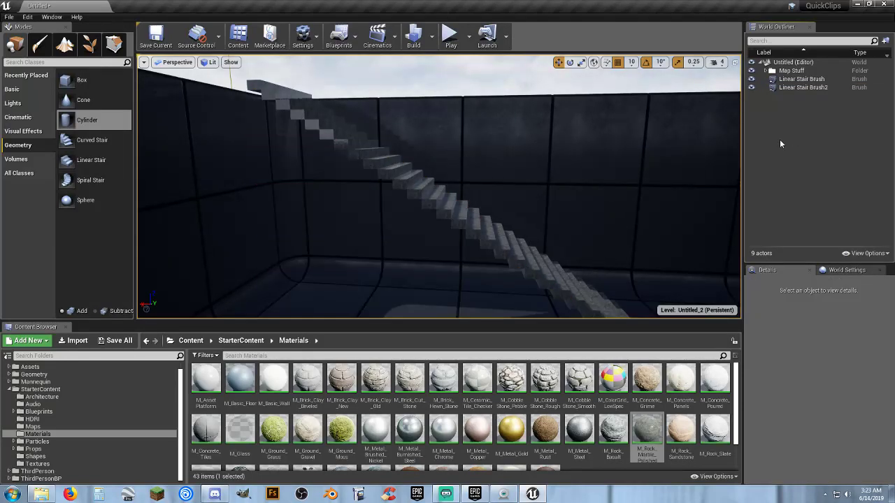
pyautogui.moveTo(449, 214); pyautogui.dragTo(428, 227, button='right')
# Play-test the level by running the character up the brush staircase and around underneath it, and end the session.
pyautogui.click(451, 37)
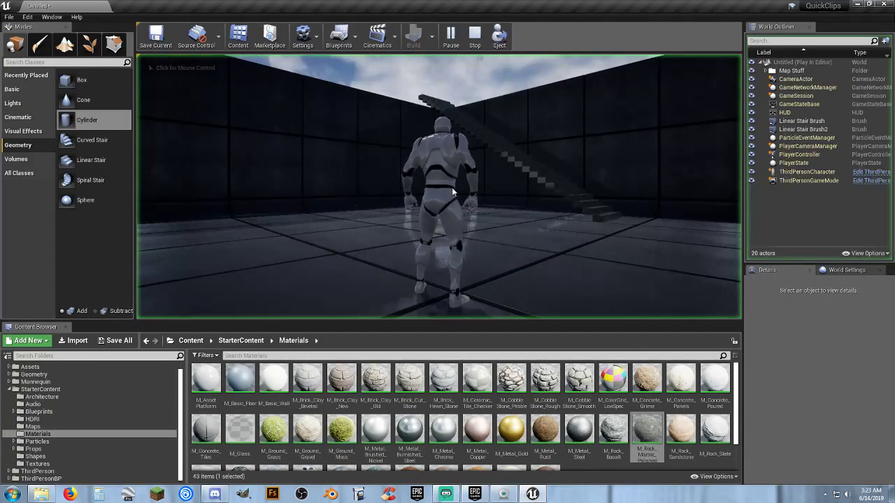
pyautogui.press('w')
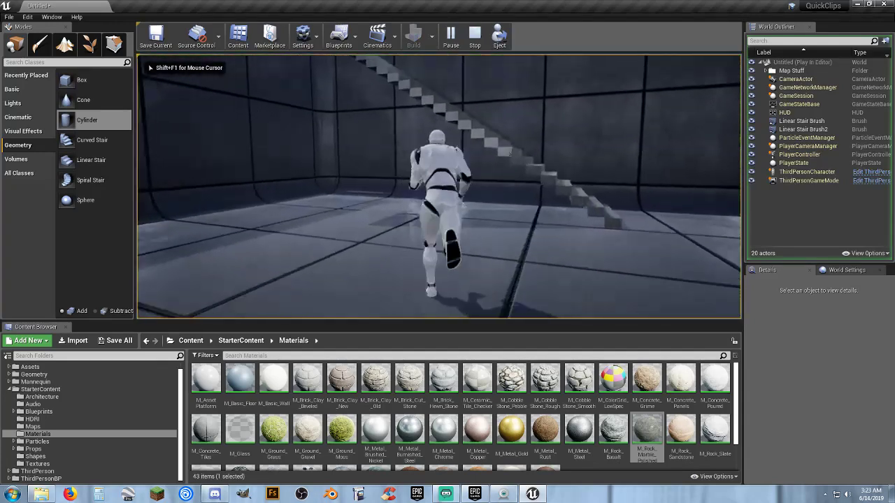
pyautogui.press('d')
pyautogui.press('w')
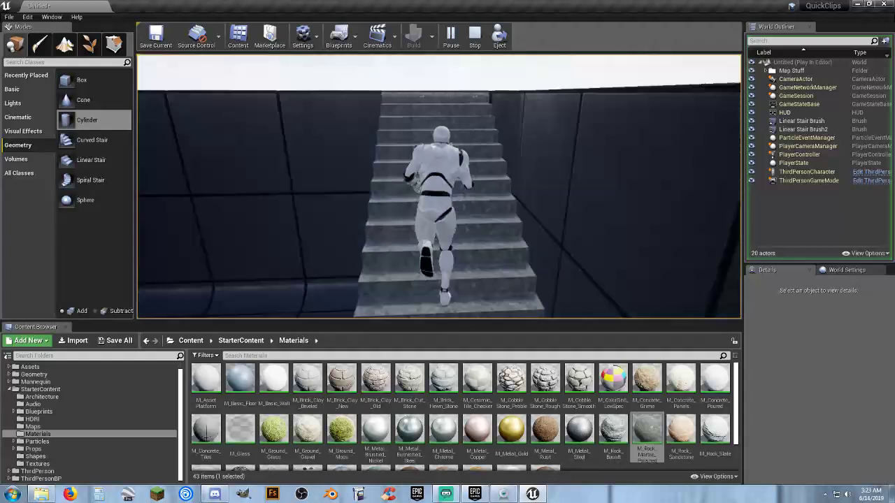
pyautogui.press('a')
pyautogui.press('s')
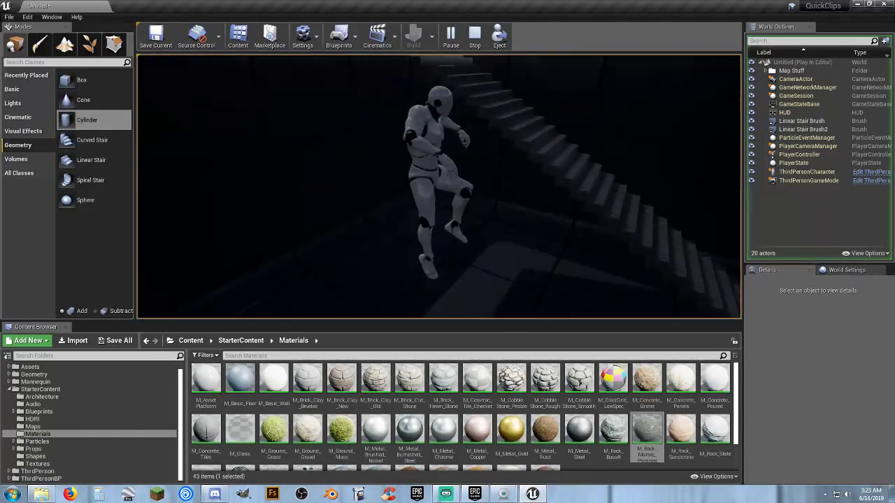
pyautogui.press('w')
pyautogui.press('s')
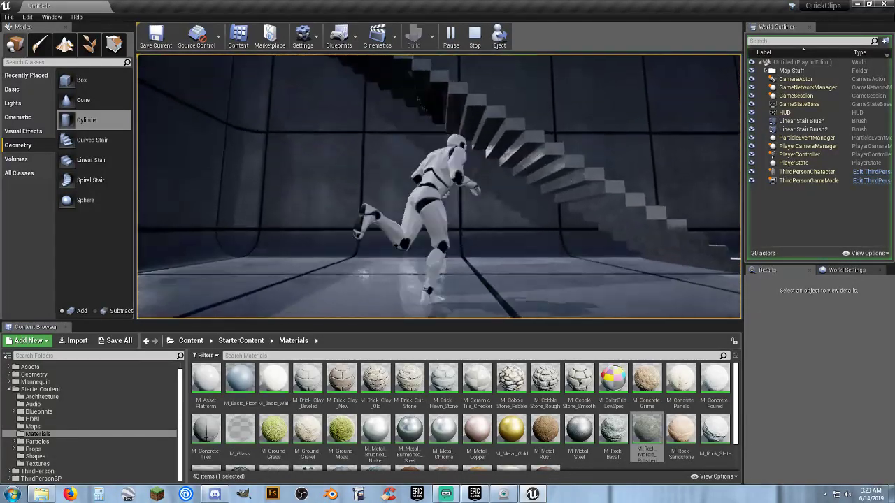
pyautogui.press('Escape')
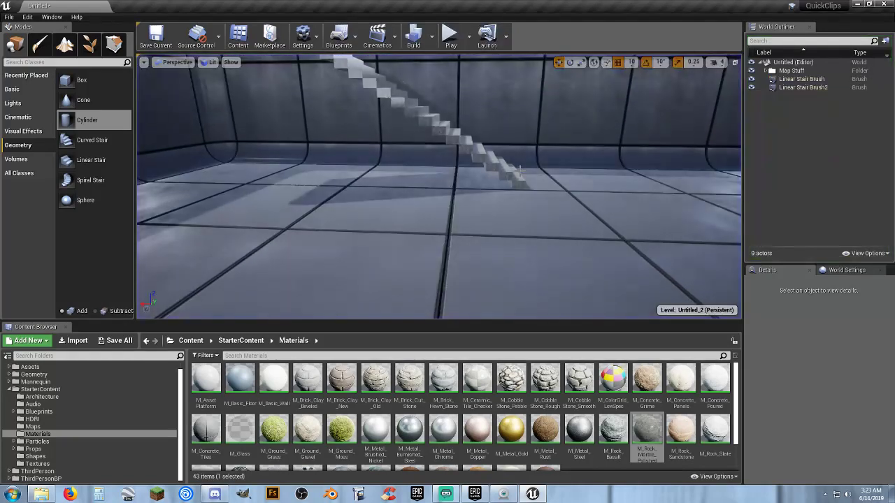
# Convert both linear stair brushes into one static mesh named SM_Floating_Stairs, stored in Content/Assets/Mesh.
pyautogui.click(790, 79)
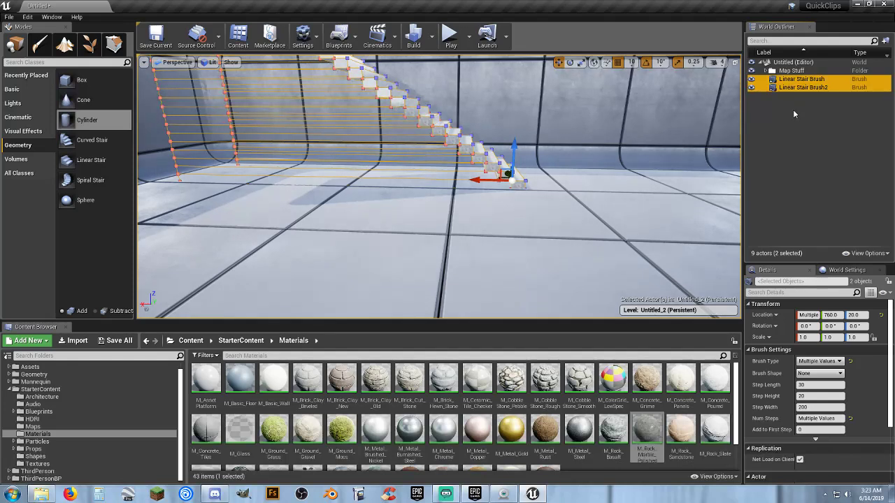
pyautogui.scroll(-3, 839, 371)
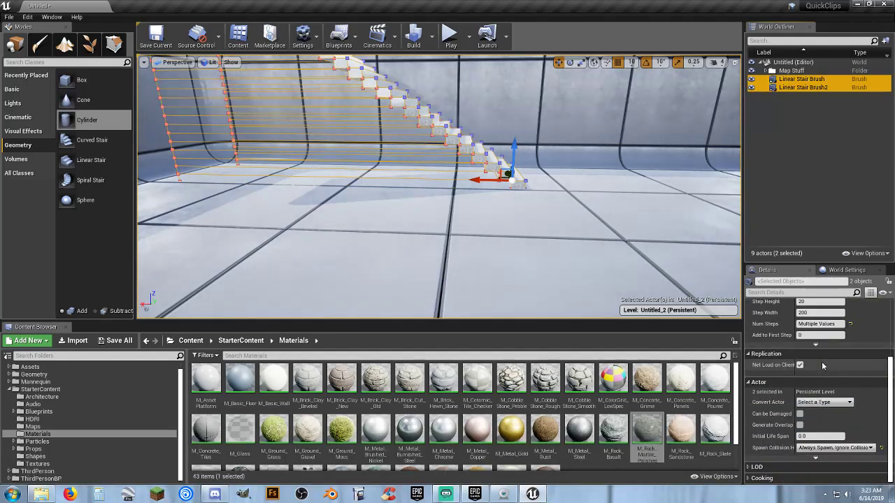
pyautogui.scroll(3, 821, 361)
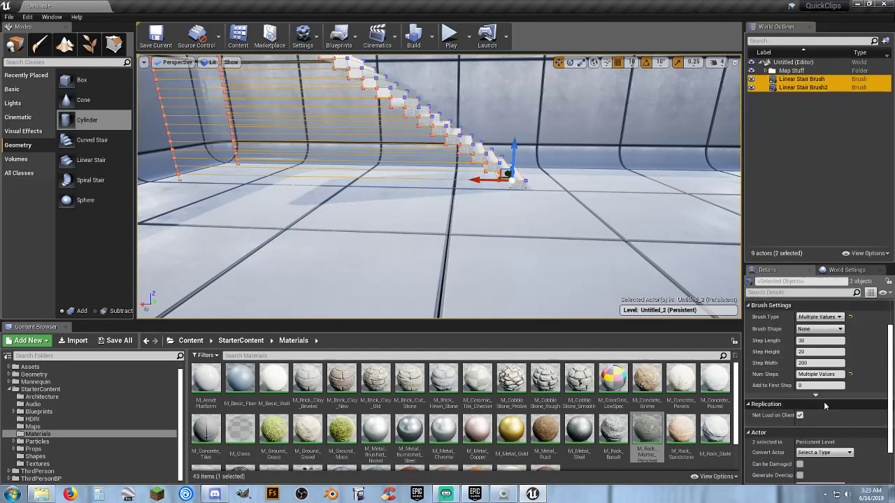
pyautogui.click(815, 396)
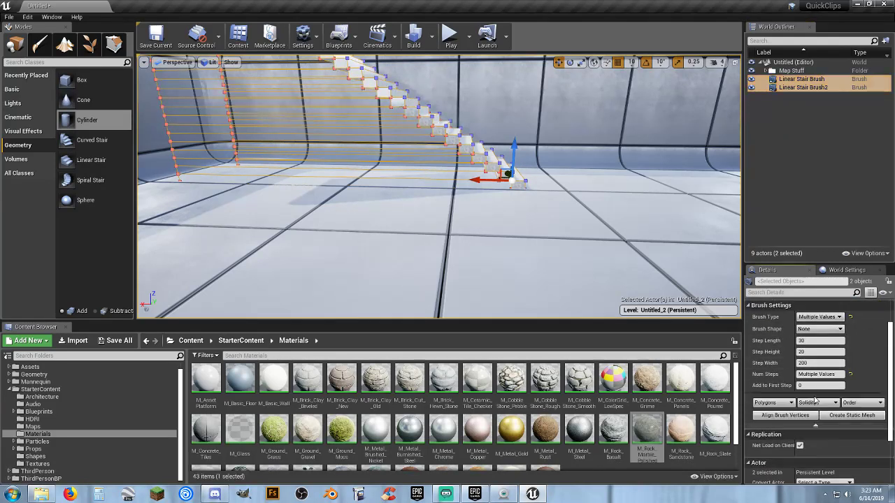
pyautogui.click(843, 417)
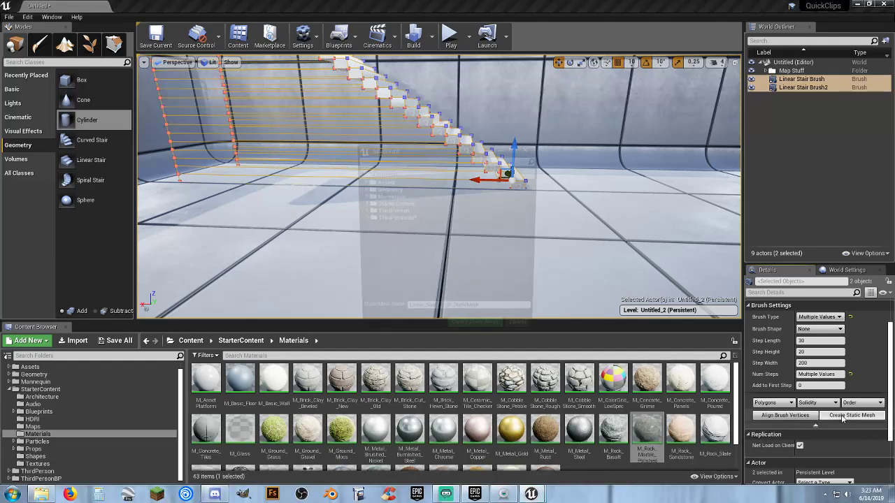
pyautogui.click(361, 181)
pyautogui.click(383, 188)
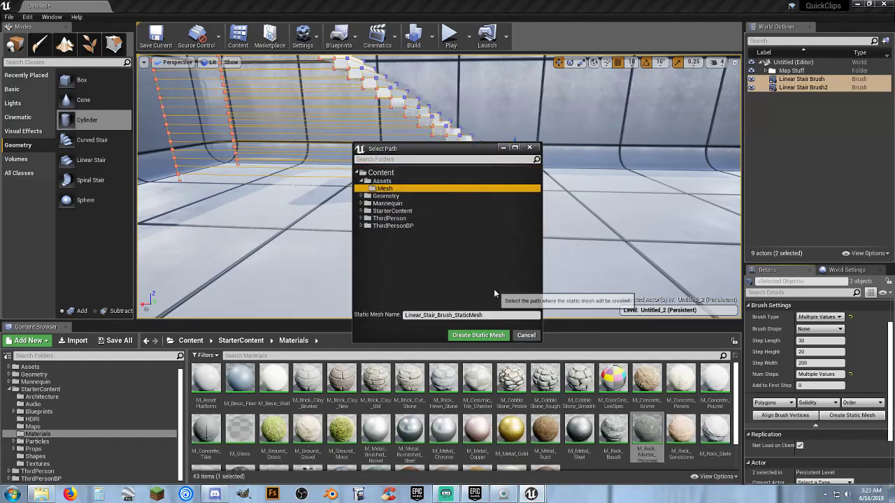
pyautogui.click(491, 314)
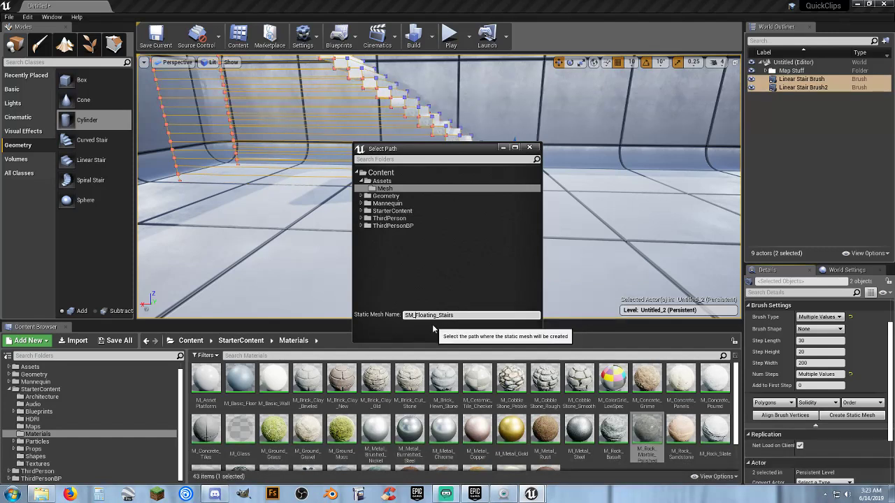
pyautogui.click(467, 336)
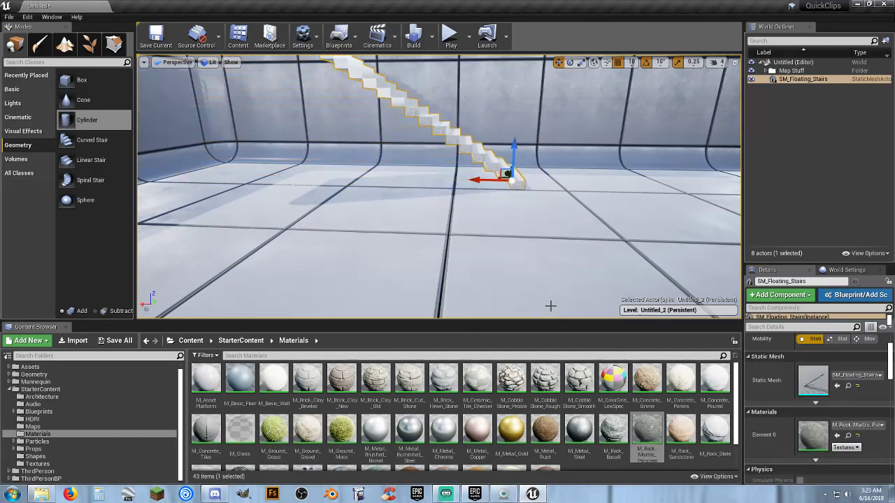
# Play-test the level to check whether the character collides with the SM_Floating_Stairs mesh, and end the session.
pyautogui.click(816, 134)
pyautogui.click(458, 29)
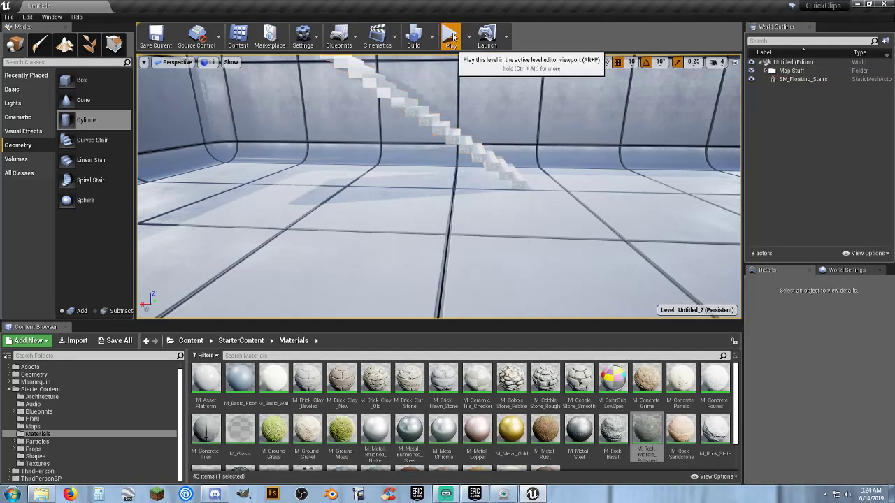
pyautogui.press('w')
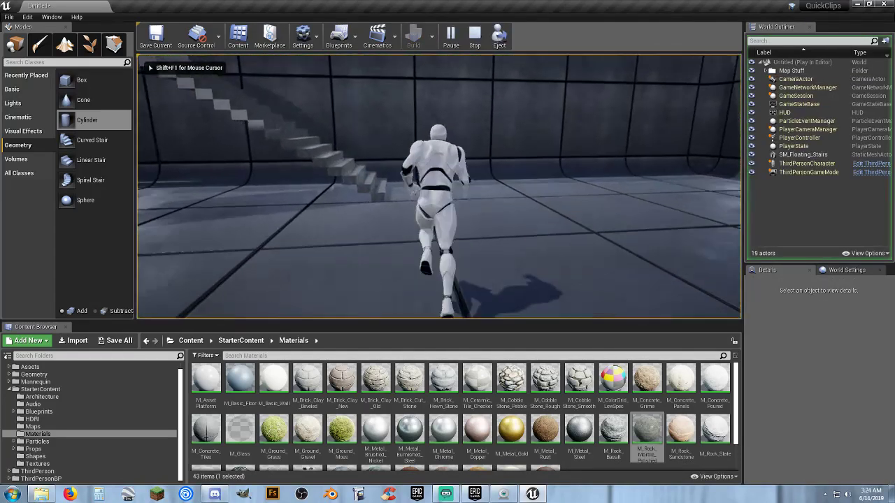
pyautogui.press('d')
pyautogui.press('s')
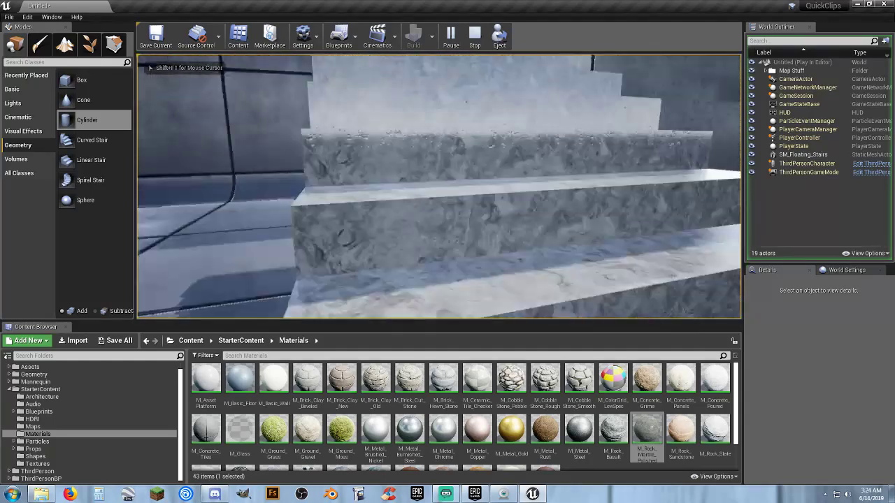
pyautogui.press('d')
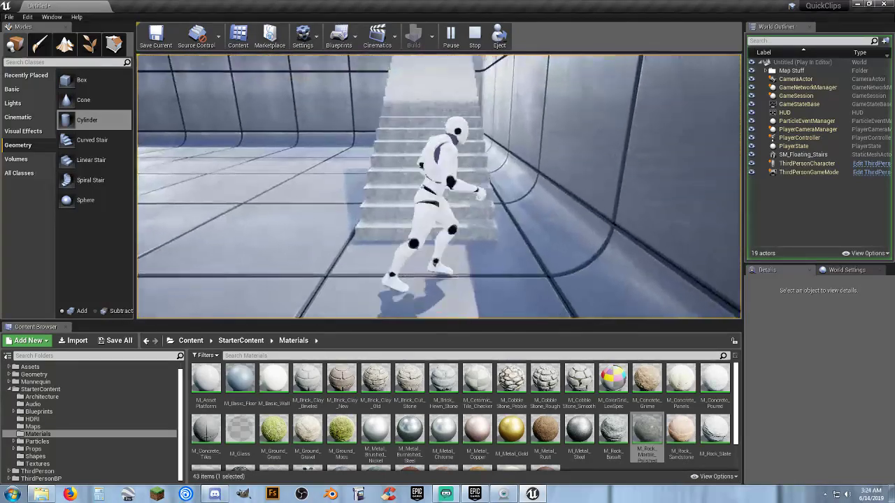
pyautogui.press('w')
pyautogui.press('d')
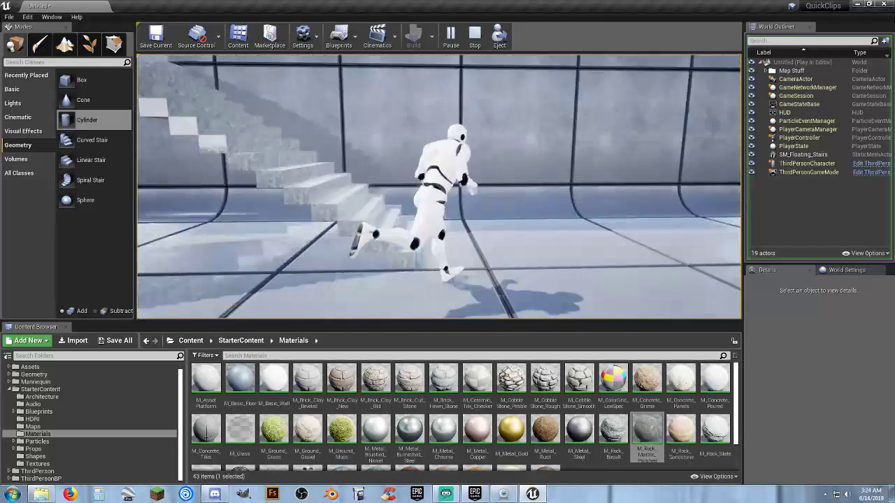
pyautogui.press('w')
pyautogui.press('a')
pyautogui.press('s')
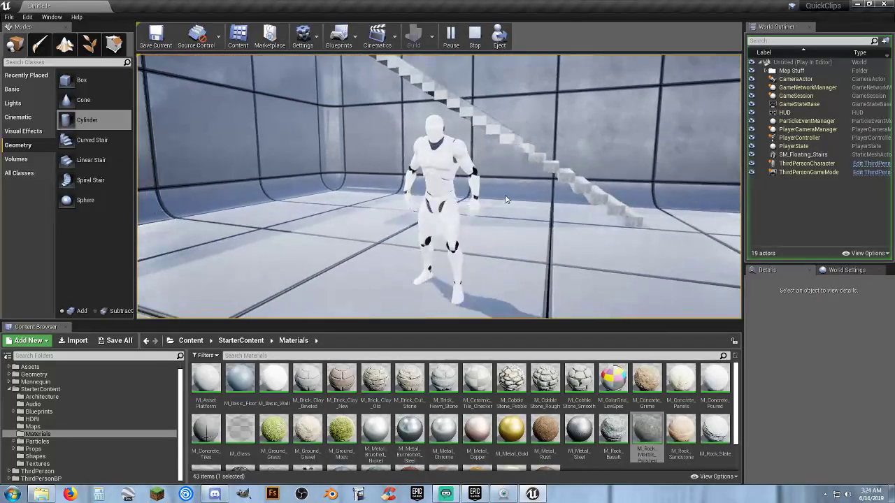
pyautogui.press('Escape')
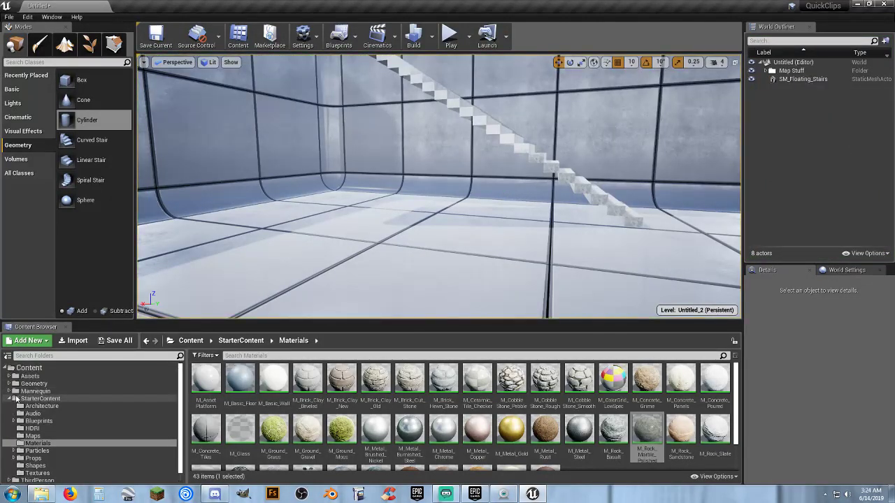
# Open the SM_Floating_Stairs mesh from the Assets/Mesh folder for editing.
pyautogui.click(11, 377)
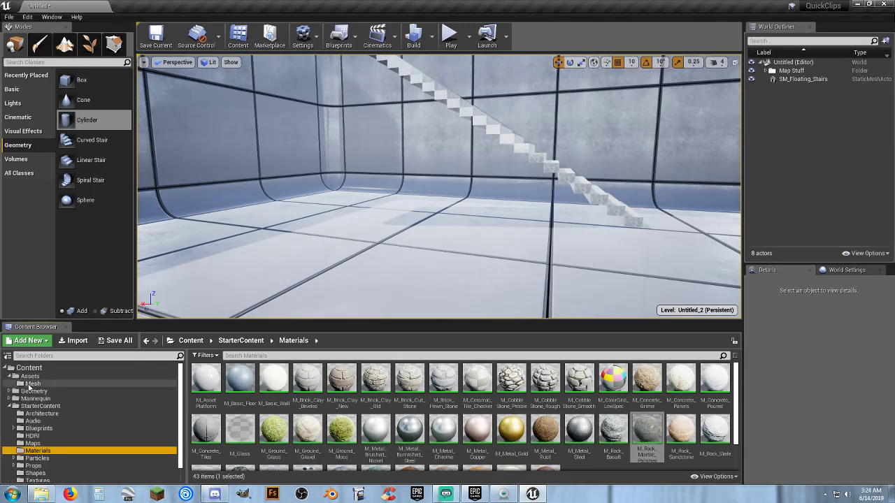
pyautogui.click(33, 384)
pyautogui.doubleClick(208, 388)
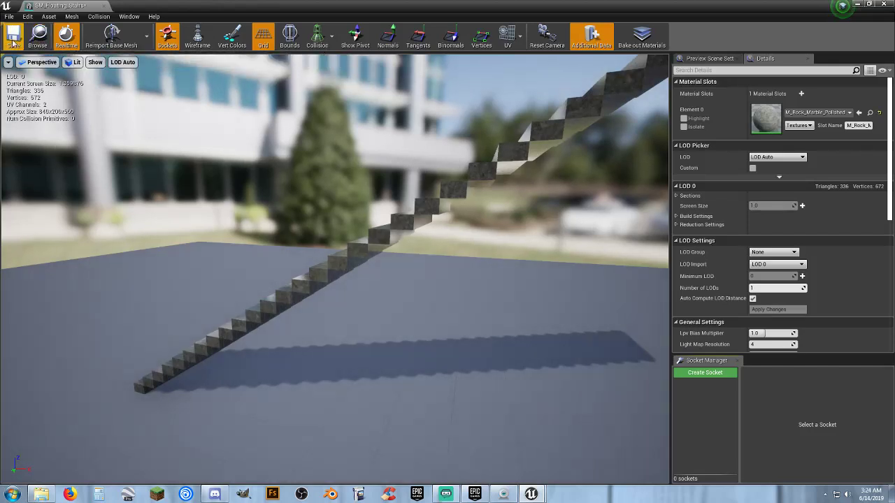
# Add a box simplified collision to the SM_Floating_Stairs mesh and view it around the stairs.
pyautogui.moveTo(273, 196); pyautogui.dragTo(745, 164, button='right')
pyautogui.press('a')
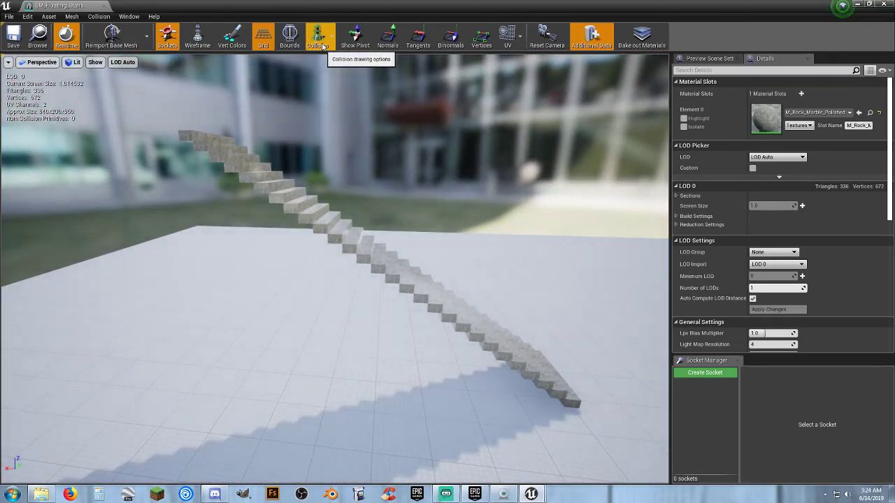
pyautogui.click(100, 16)
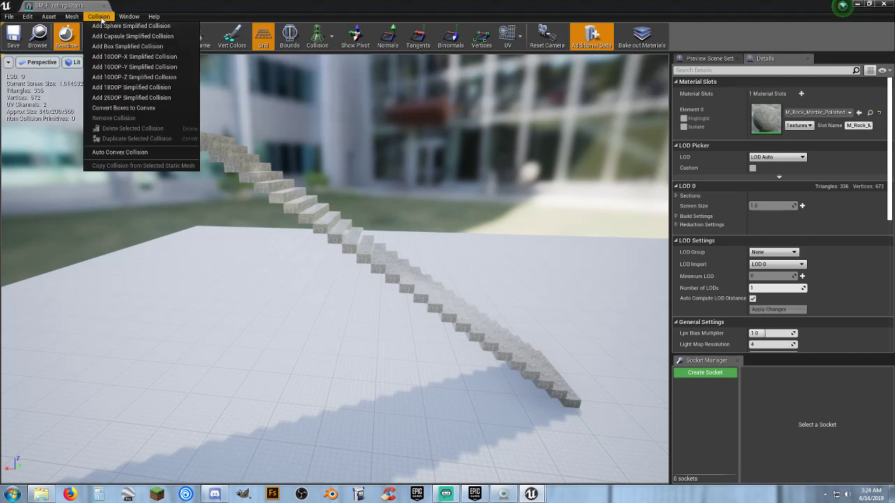
pyautogui.click(160, 47)
pyautogui.moveTo(325, 225); pyautogui.dragTo(355, 233, button='right')
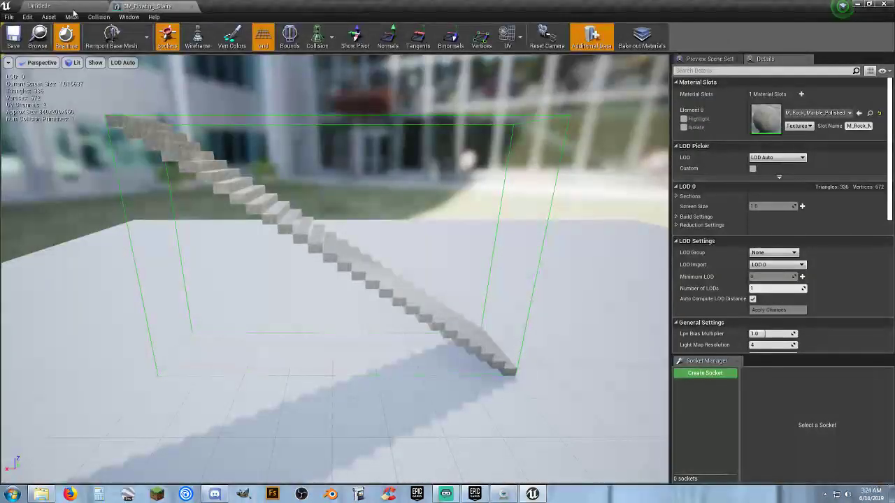
# Return to the level and play-test the stairs' box collision by running and jumping at the staircase, and end the session.
pyautogui.click(39, 5)
pyautogui.click(449, 34)
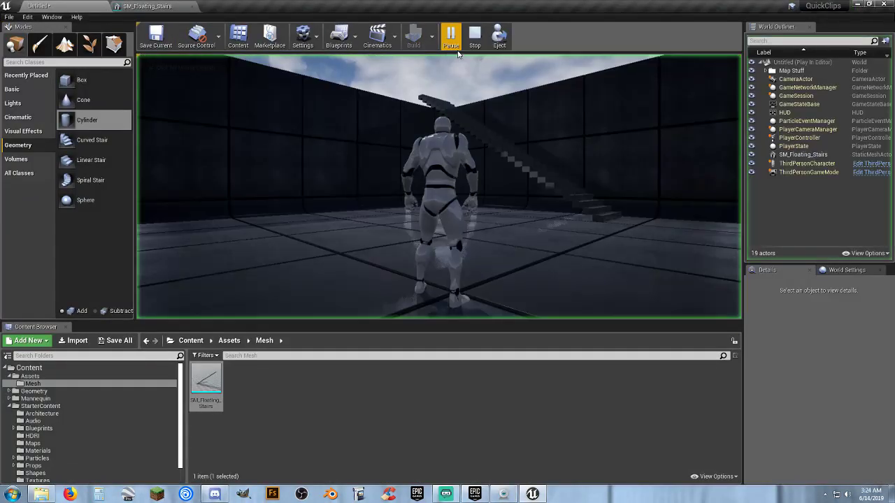
pyautogui.press('w')
pyautogui.press('d')
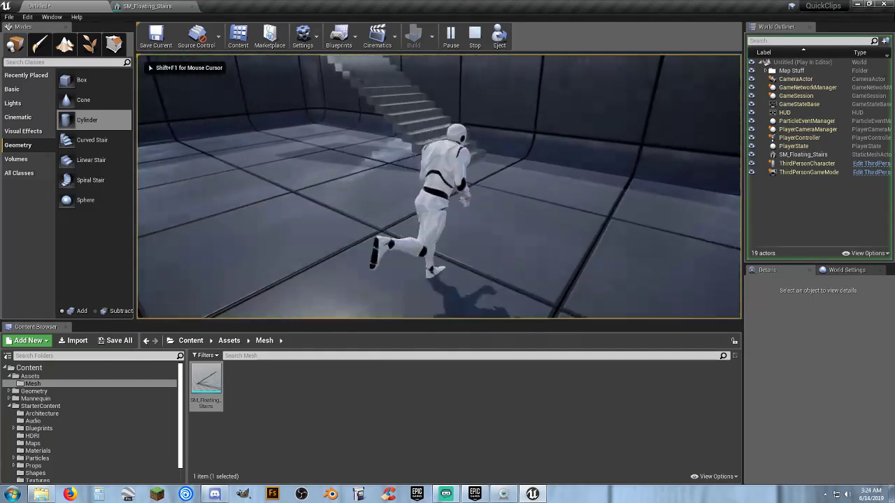
pyautogui.press('d')
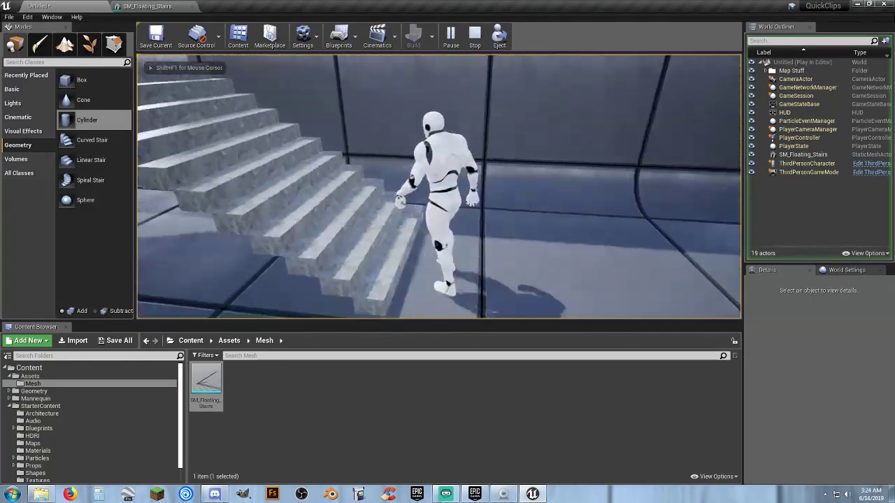
pyautogui.press('w')
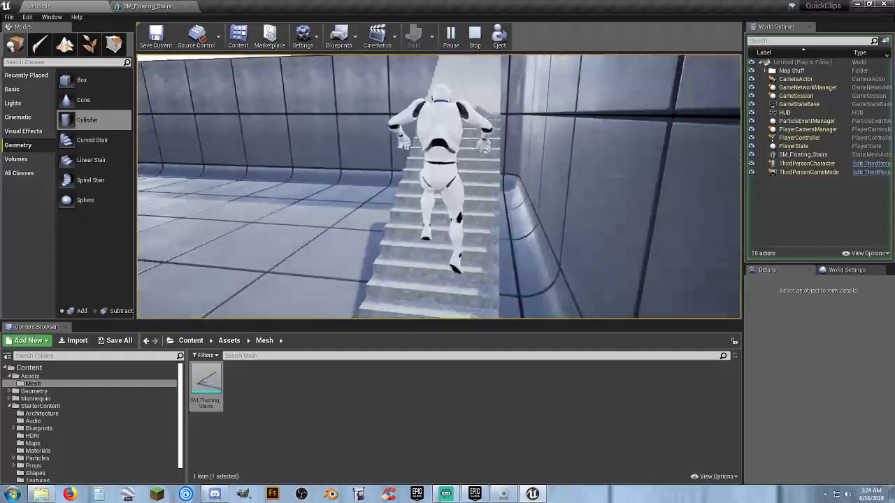
pyautogui.press('Escape')
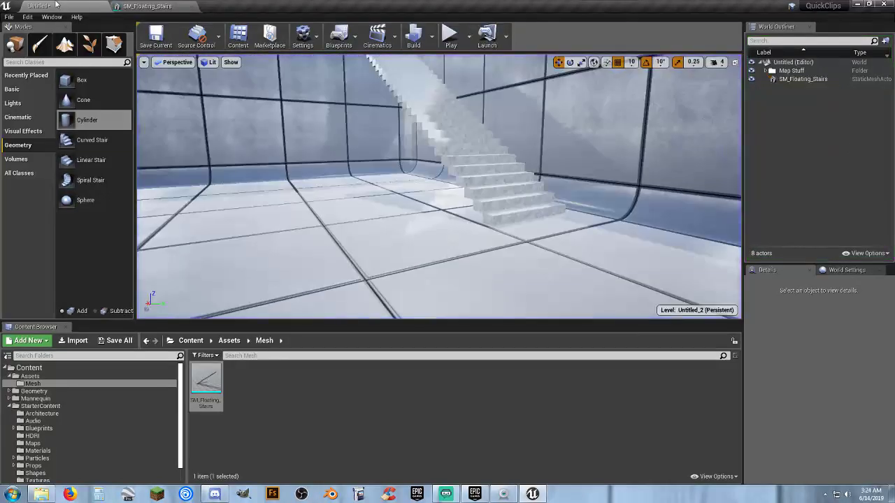
# Select the box collision of the SM_Floating_Stairs mesh and scale it down vertically into a thin slab.
pyautogui.click(153, 7)
pyautogui.moveTo(268, 128); pyautogui.dragTo(240, 121, button='right')
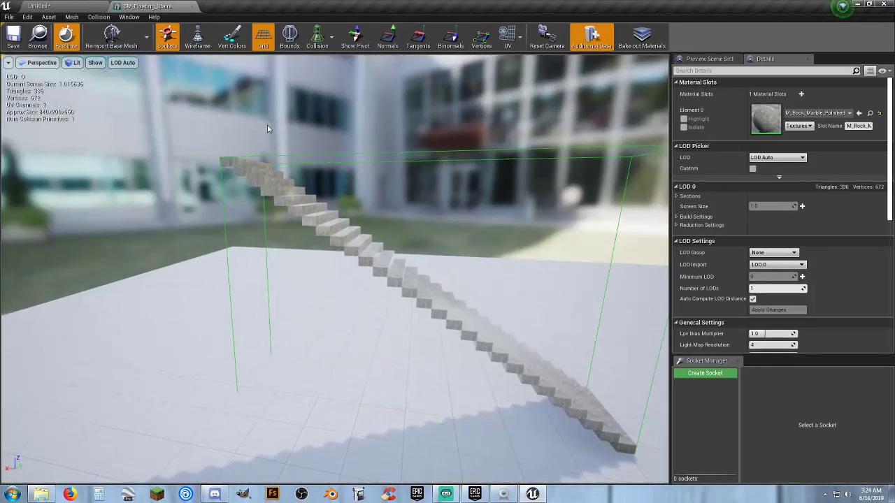
pyautogui.click(327, 155)
pyautogui.moveTo(327, 155); pyautogui.dragTo(328, 155, button='right')
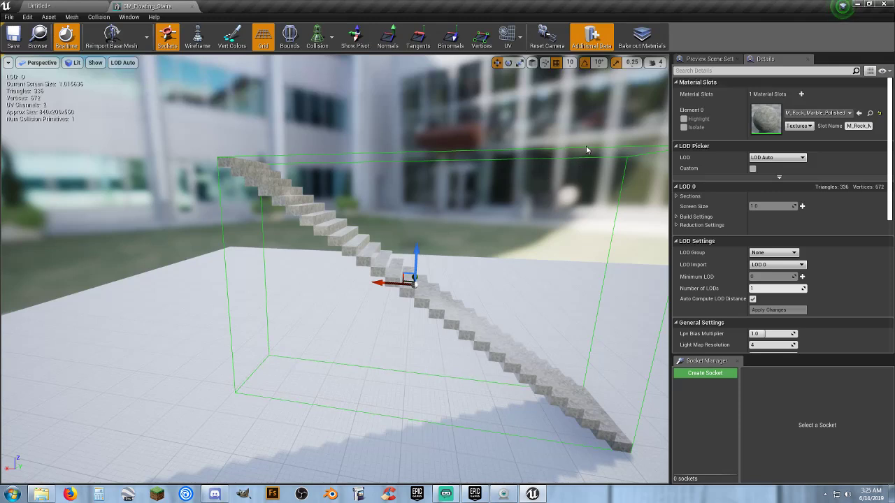
pyautogui.click(519, 64)
pyautogui.moveTo(418, 250); pyautogui.dragTo(417, 298)
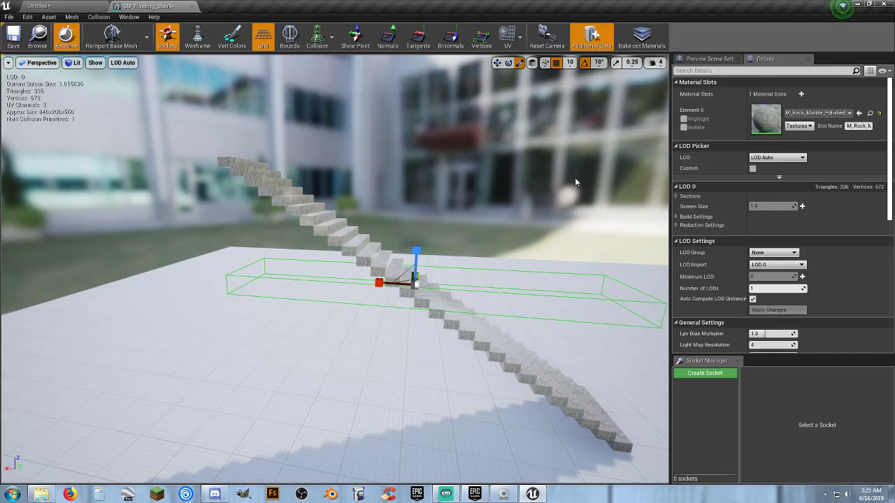
pyautogui.moveTo(417, 259); pyautogui.dragTo(417, 265)
# Rotate the thin collision slab so that it tilts along the slope of the staircase.
pyautogui.moveTo(402, 314); pyautogui.dragTo(407, 200, button='right')
pyautogui.press('s')
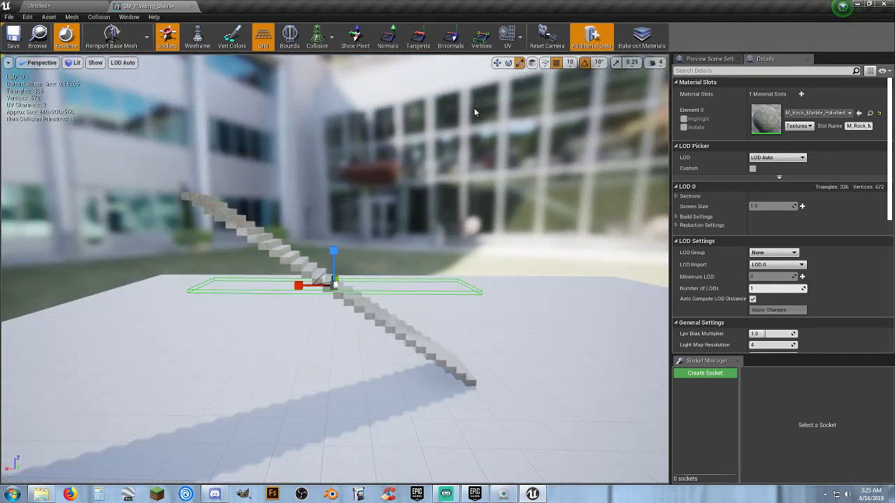
pyautogui.click(508, 63)
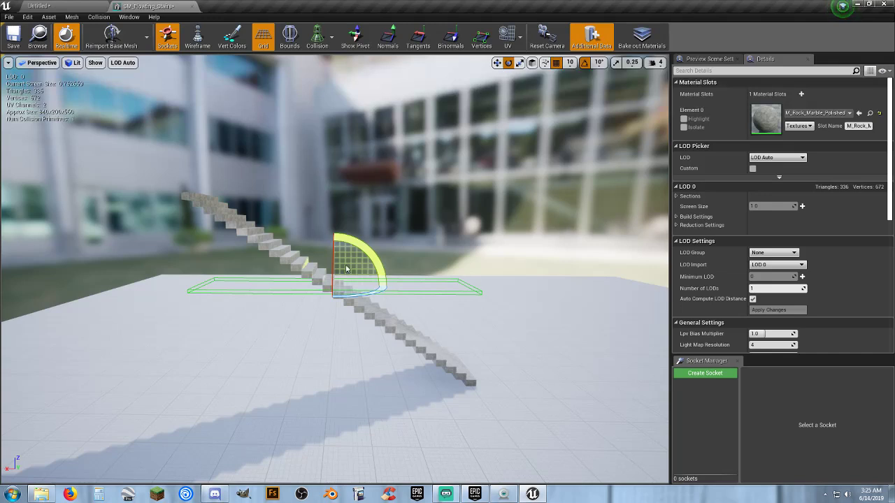
pyautogui.moveTo(346, 268); pyautogui.dragTo(336, 300)
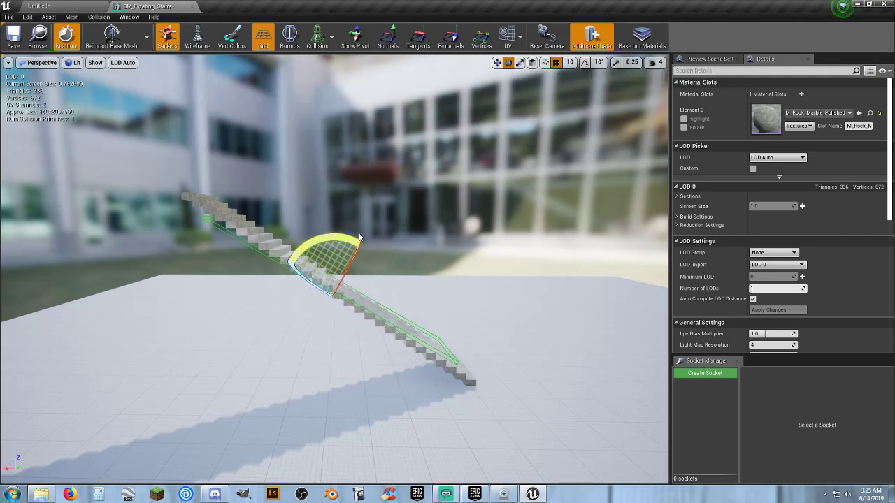
# Try a finer rotation of the collision slab, undo it, and retry with the rotation snap set to 5°.
pyautogui.moveTo(359, 238); pyautogui.dragTo(286, 257)
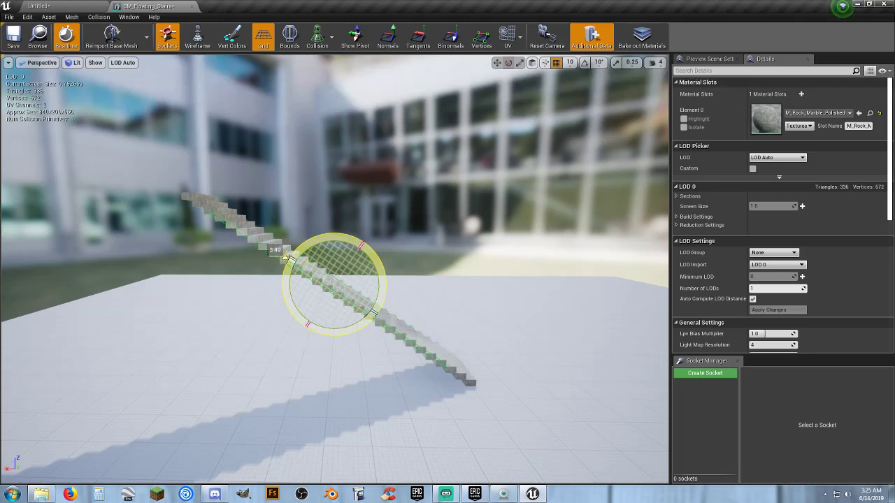
pyautogui.moveTo(286, 257); pyautogui.dragTo(411, 221)
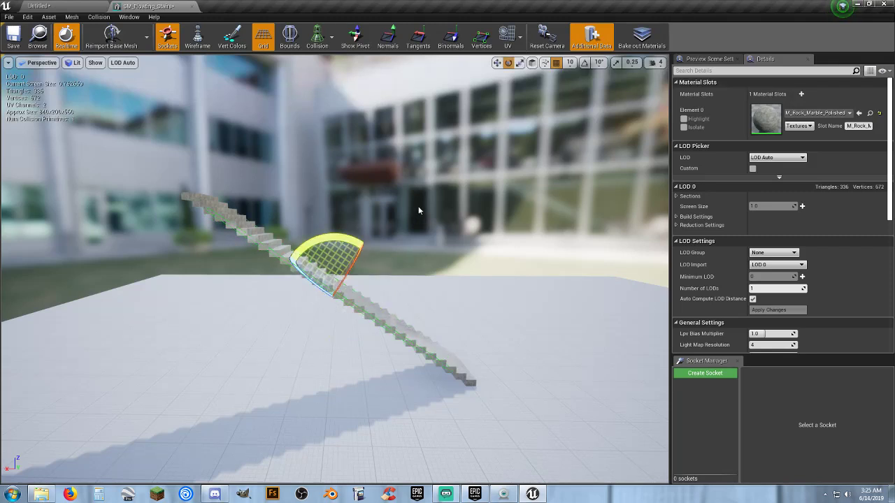
pyautogui.hotkey('ctrl', 'z')
pyautogui.click(598, 63)
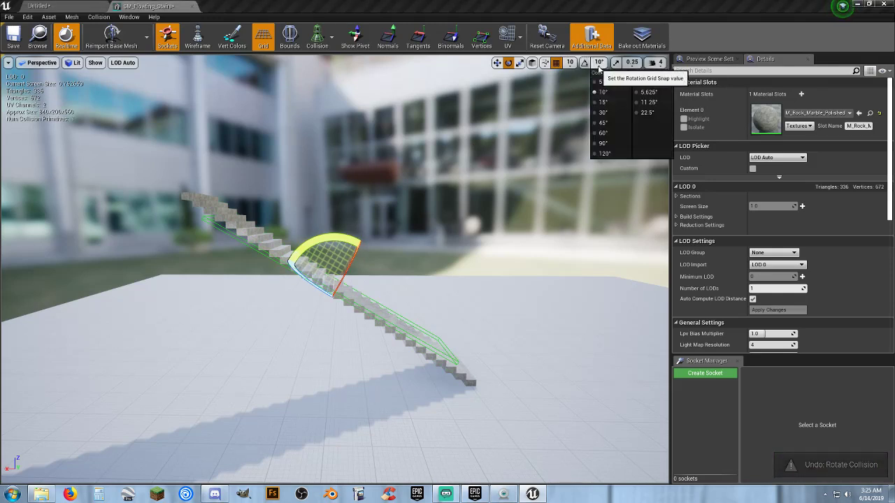
pyautogui.click(599, 81)
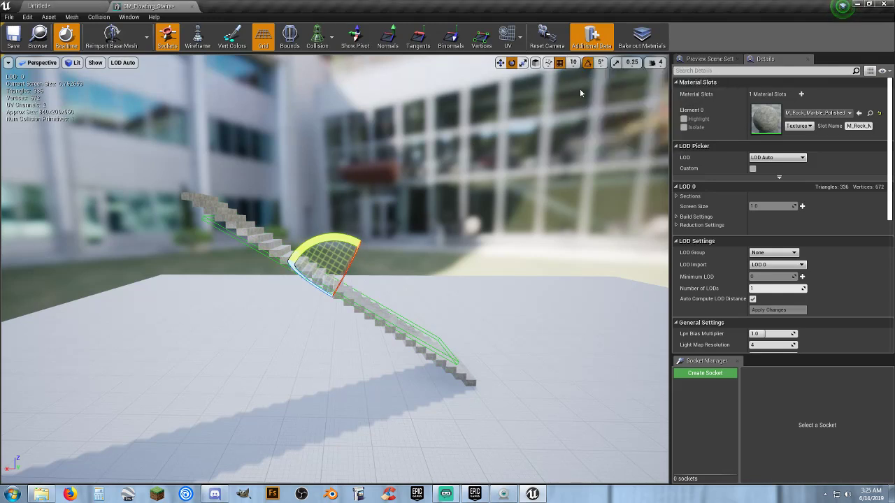
pyautogui.moveTo(327, 261); pyautogui.dragTo(288, 257)
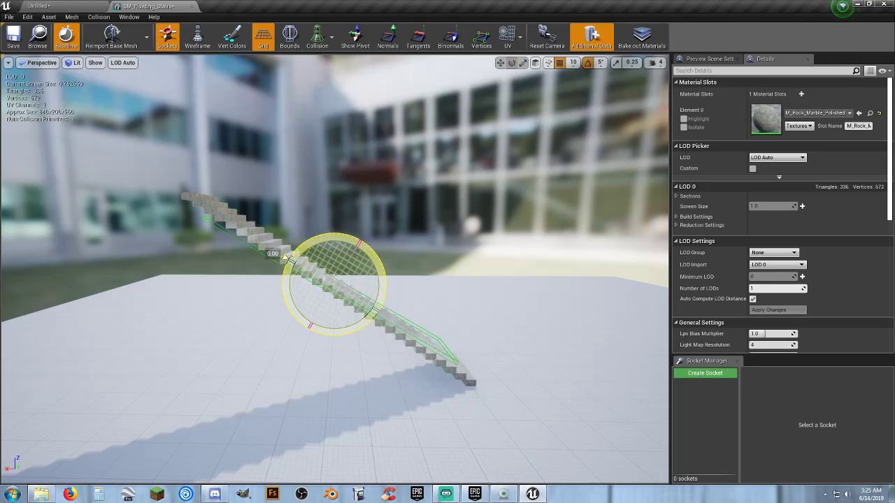
pyautogui.moveTo(288, 257); pyautogui.dragTo(286, 259)
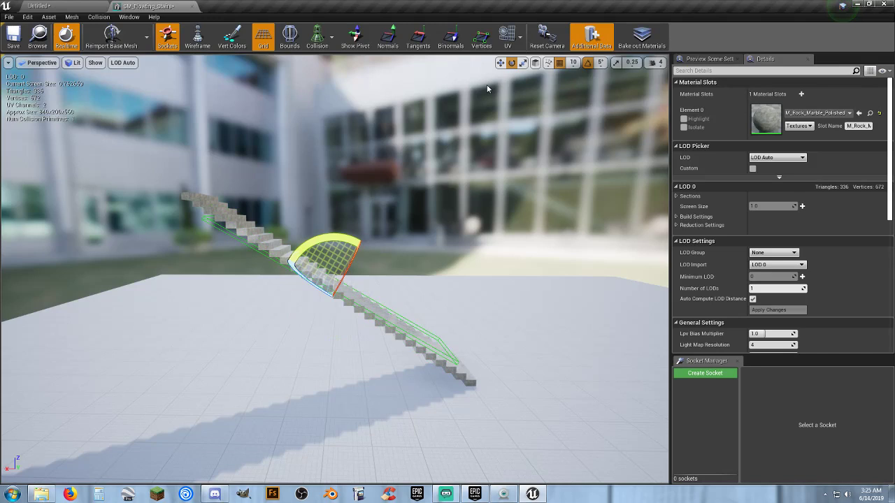
# Turn off rotation snapping and rotate the collision slab about 3.7° further to match the staircase slope.
pyautogui.click(587, 65)
pyautogui.moveTo(431, 204)
pyautogui.mouseDown(button='right')
pyautogui.moveTo(377, 231)
pyautogui.moveTo(367, 214)
pyautogui.moveTo(443, 199)
pyautogui.mouseUp(button='right')
pyautogui.press('w')
pyautogui.moveTo(394, 201); pyautogui.dragTo(396, 205)
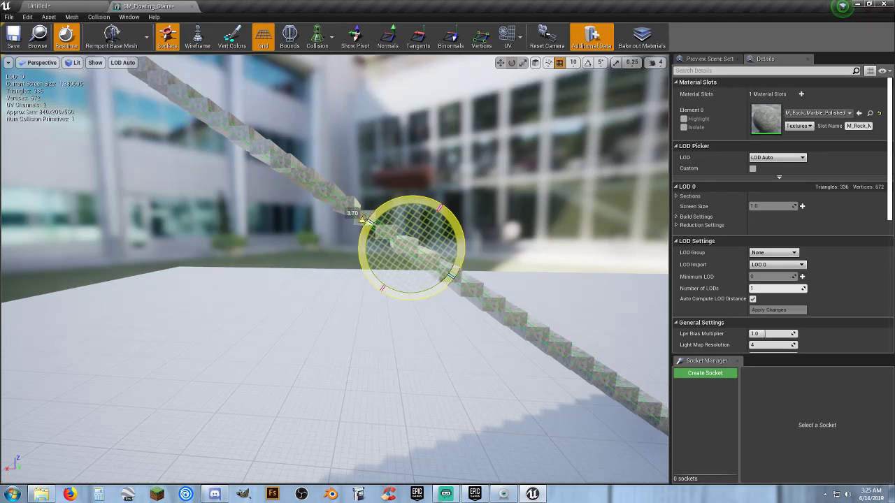
pyautogui.moveTo(396, 205); pyautogui.dragTo(393, 205)
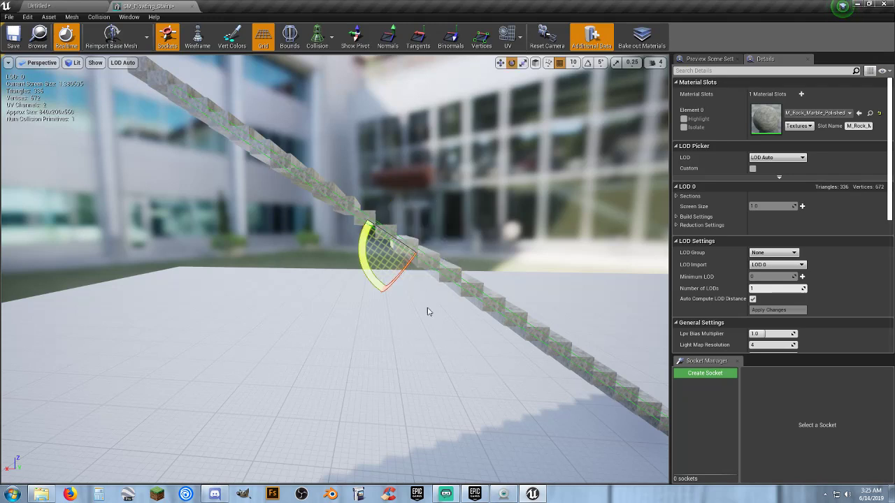
# Scale the collision slab lengthwise along the slope so it covers the full length of the stairs.
pyautogui.moveTo(429, 312); pyautogui.dragTo(448, 144, button='right')
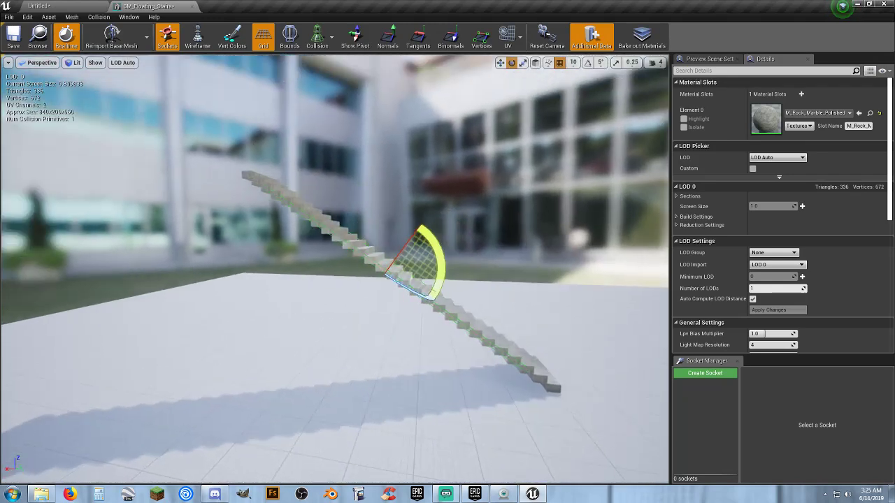
pyautogui.click(522, 63)
pyautogui.moveTo(357, 247); pyautogui.dragTo(356, 247)
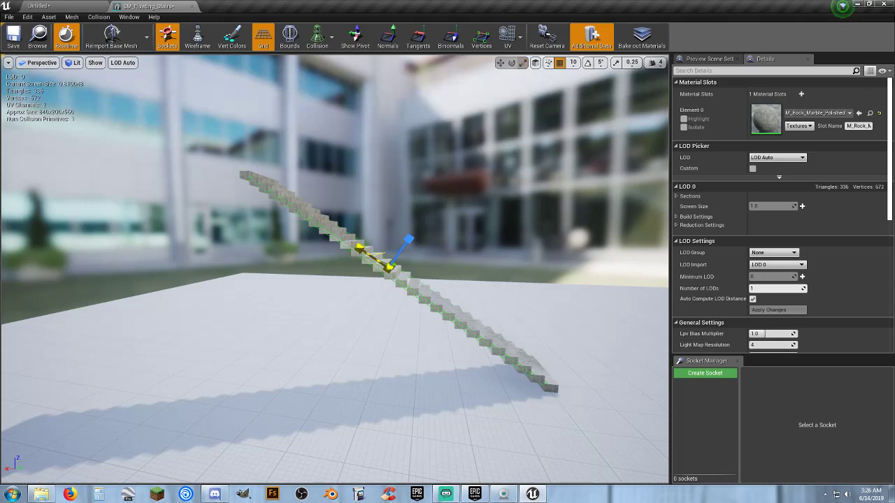
pyautogui.moveTo(379, 247); pyautogui.dragTo(380, 248)
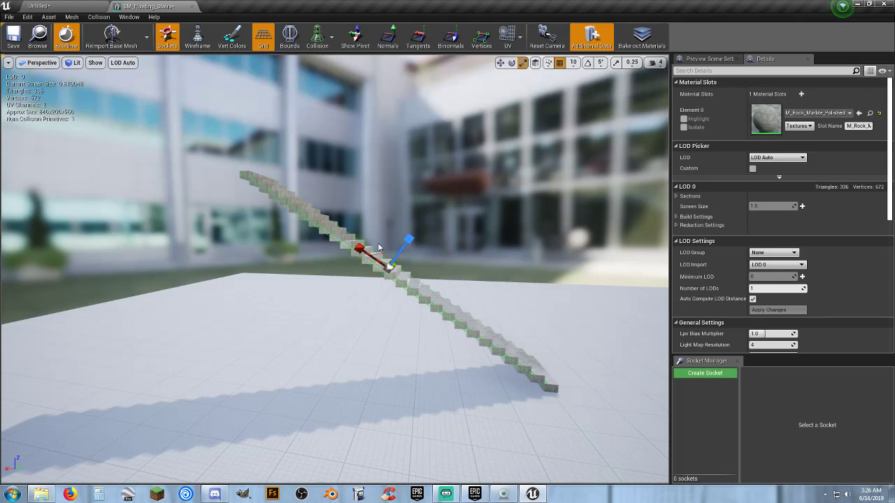
pyautogui.moveTo(453, 241); pyautogui.dragTo(470, 229, button='right')
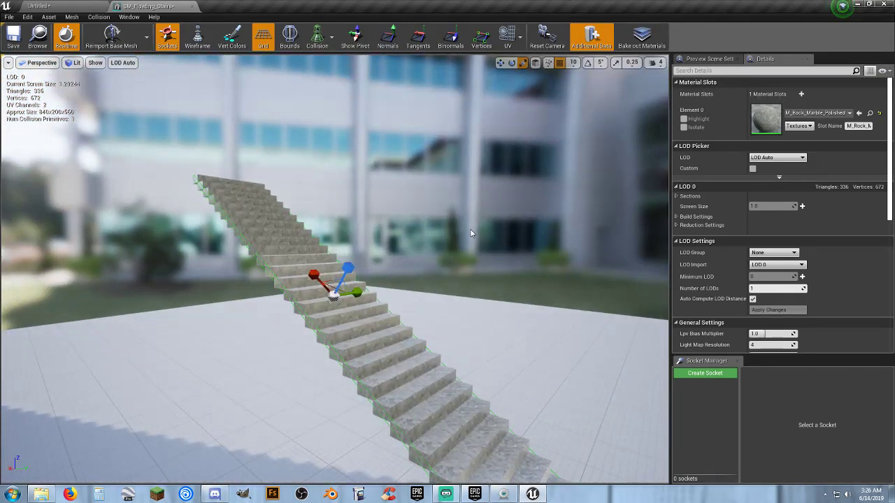
# Examine the Collision Complexity options in the mesh's collision settings without changing the selection.
pyautogui.scroll(-5, 831, 276)
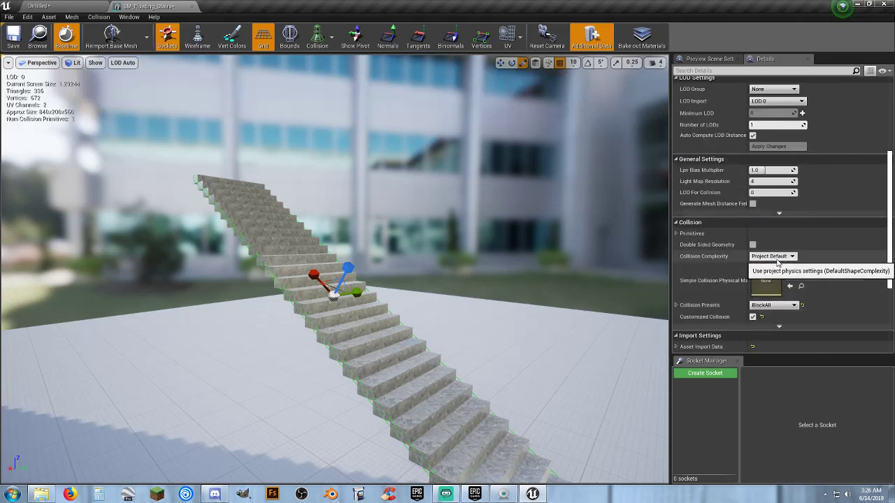
pyautogui.click(767, 257)
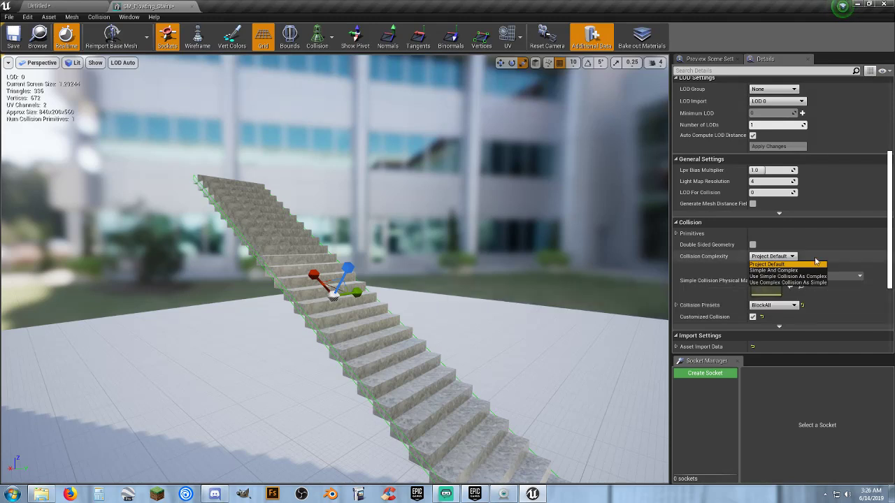
pyautogui.click(813, 231)
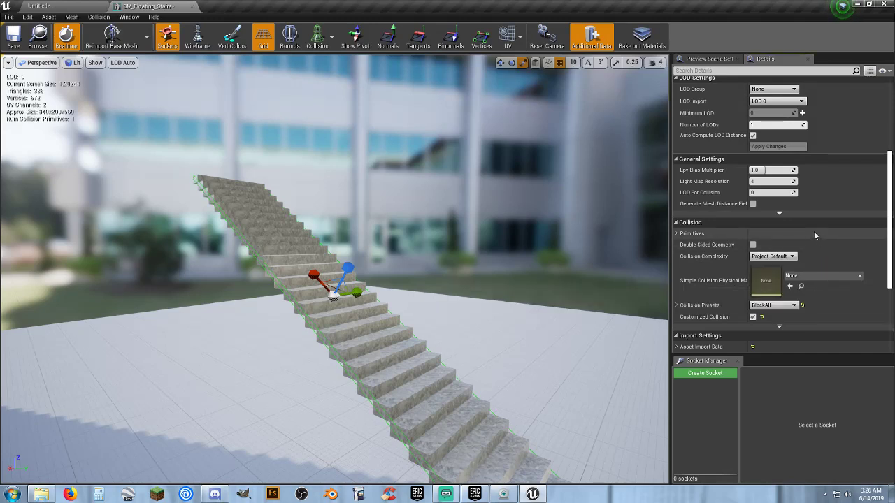
# Save the stairs mesh and play-test the level by running the character up the staircase.
pyautogui.moveTo(494, 276); pyautogui.dragTo(545, 281, button='right')
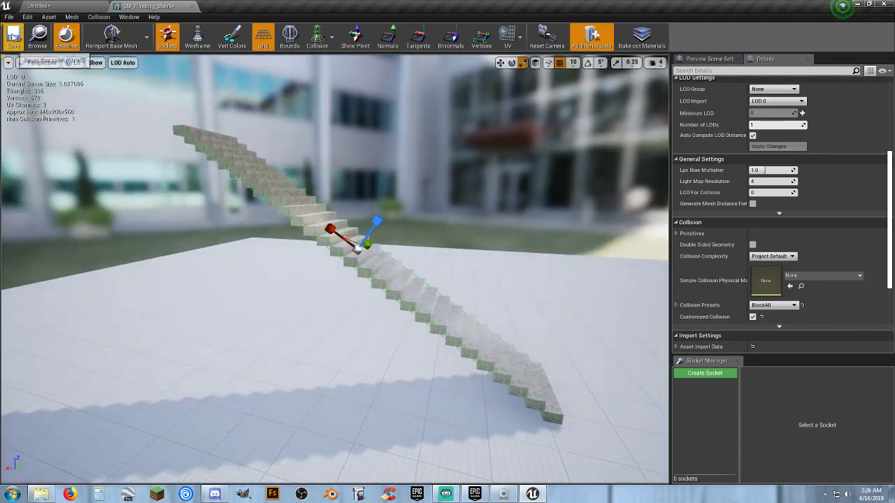
pyautogui.click(43, 6)
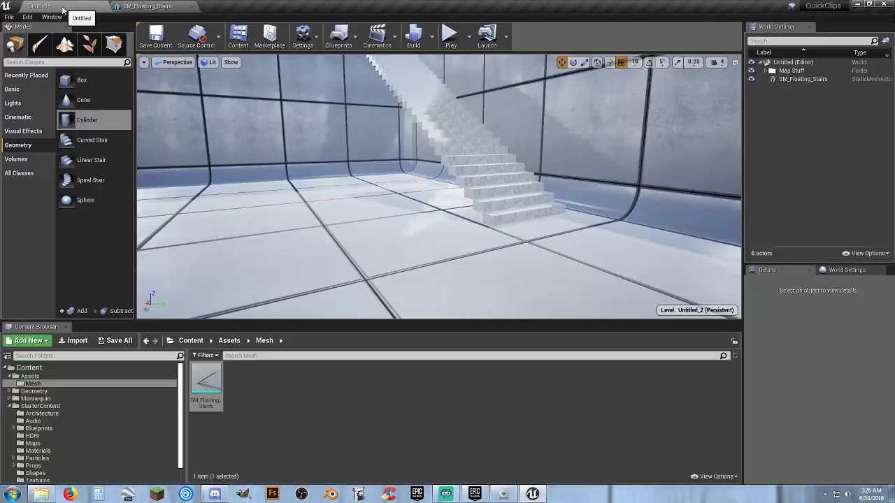
pyautogui.click(451, 36)
pyautogui.press('w')
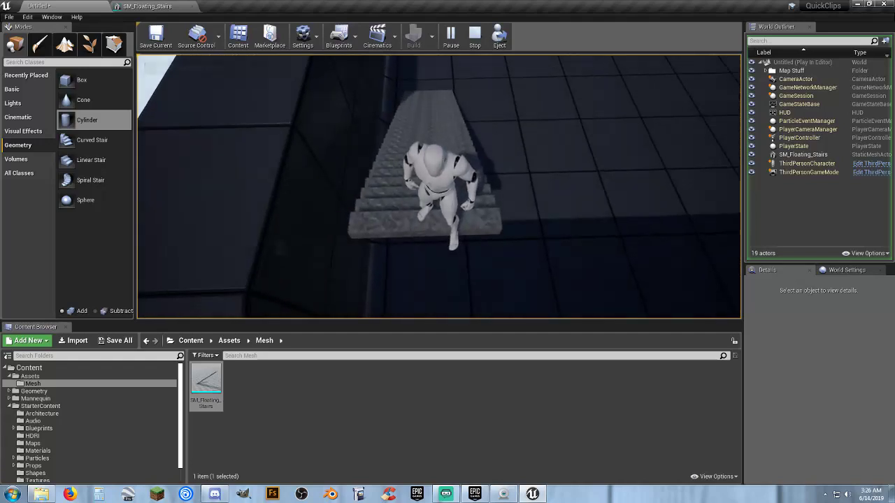
# Run the character beneath and around the staircase, climb it again, and end the play session.
pyautogui.press('s')
pyautogui.press('w')
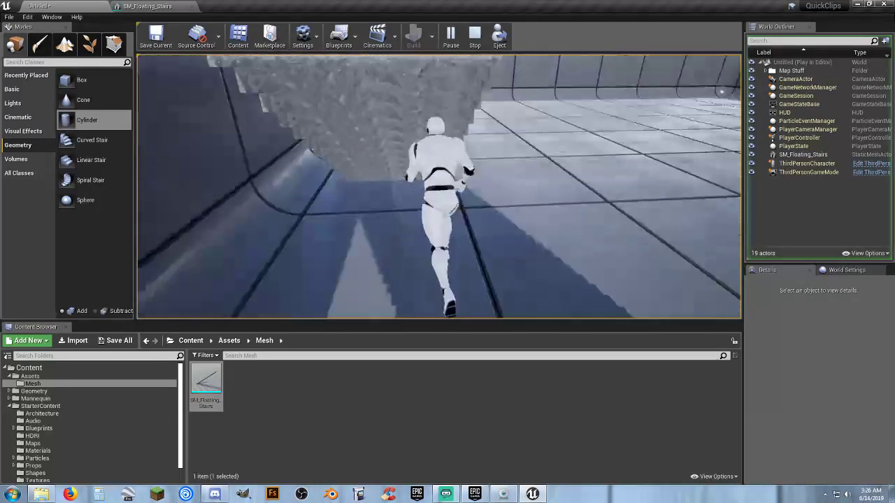
pyautogui.press('a')
pyautogui.press('w')
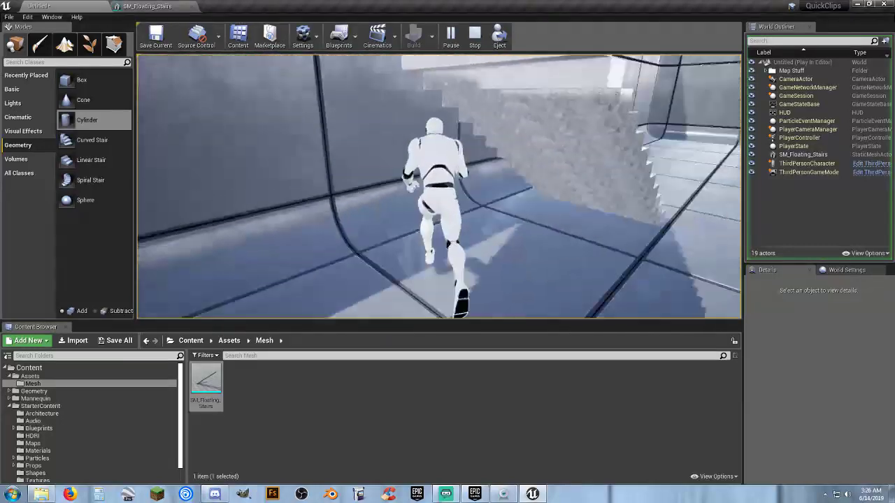
pyautogui.press('d')
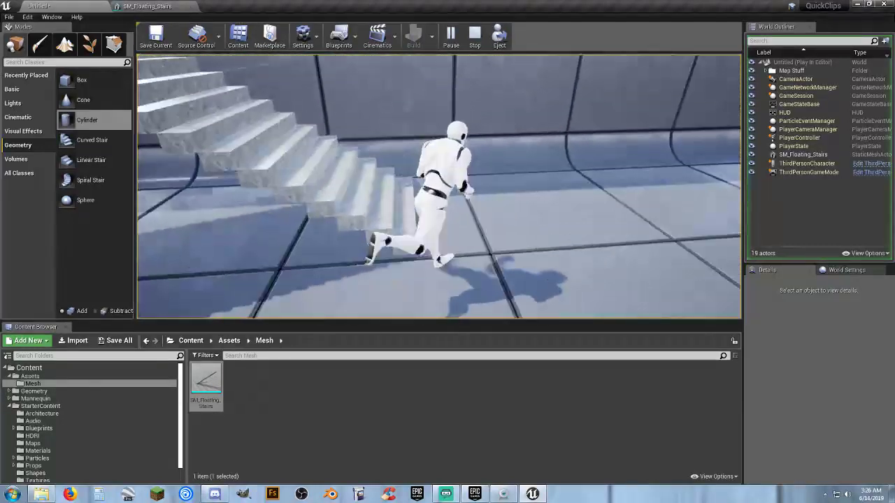
pyautogui.press('w')
pyautogui.press('w')
pyautogui.press('d')
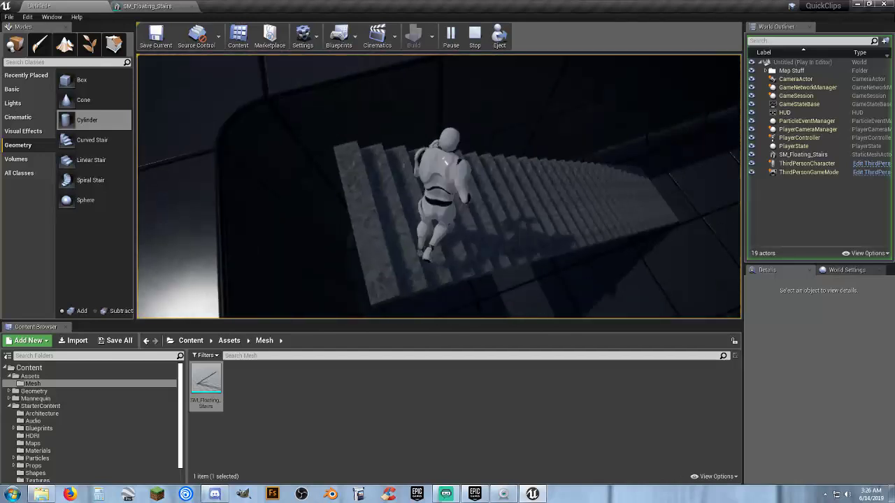
pyautogui.press('a')
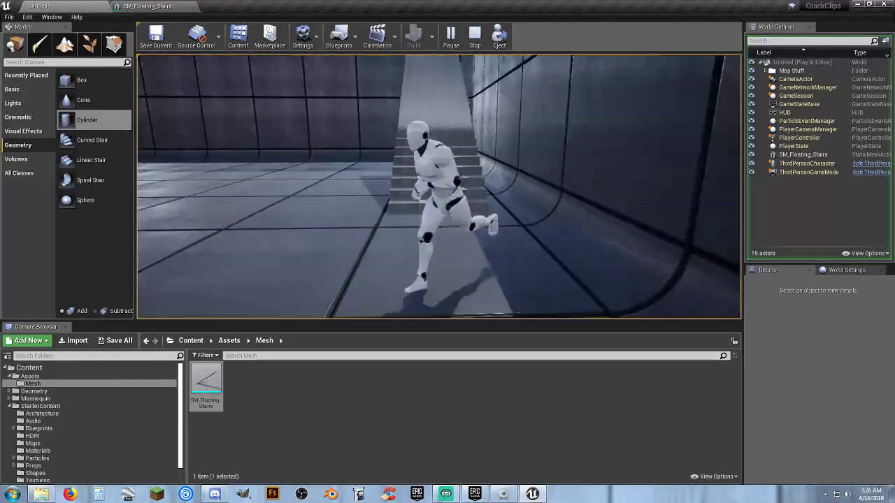
pyautogui.press('d')
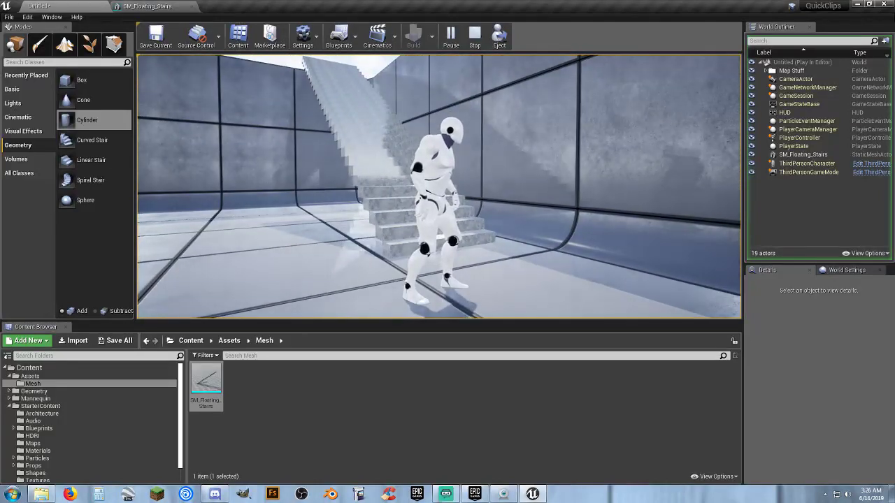
pyautogui.press('Escape')
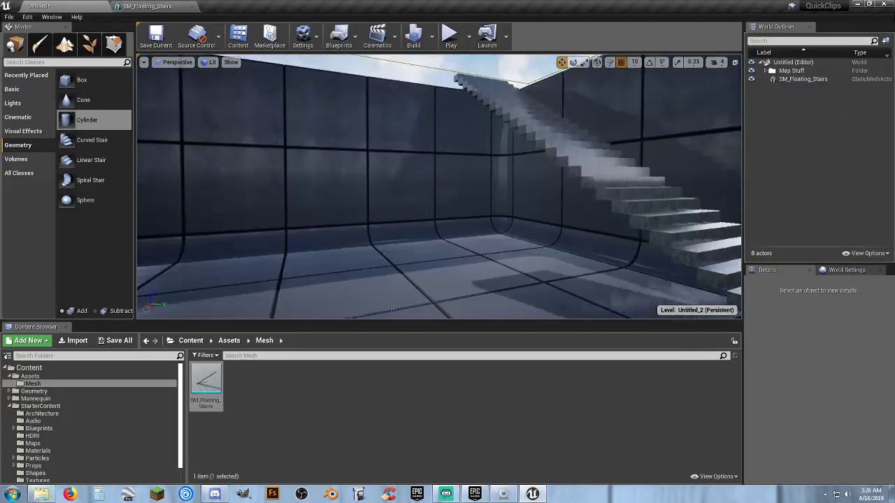
# Add a box brush to the room's floor and move it along Y to the middle of the room.
pyautogui.press('s')
pyautogui.moveTo(439, 186); pyautogui.dragTo(416, 249, button='right')
pyautogui.click(315, 406)
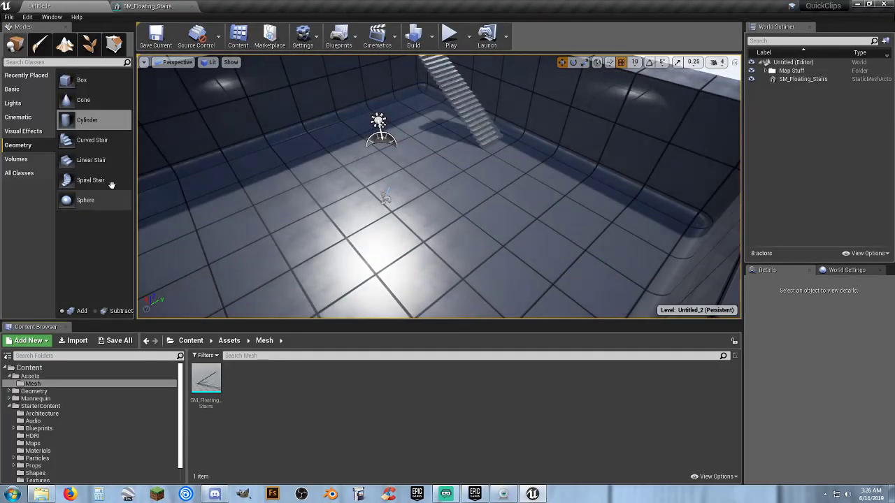
pyautogui.moveTo(82, 81)
pyautogui.mouseDown()
pyautogui.moveTo(267, 186)
pyautogui.moveTo(316, 228)
pyautogui.mouseUp()
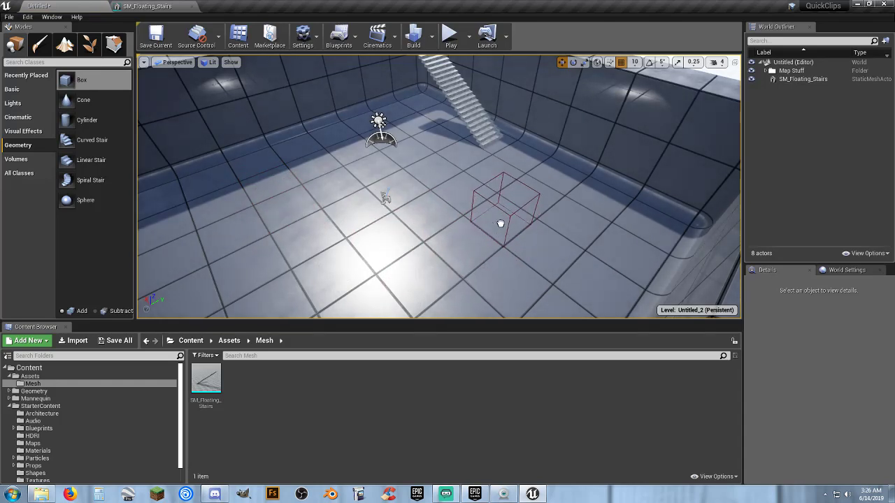
pyautogui.moveTo(499, 221); pyautogui.dragTo(500, 221)
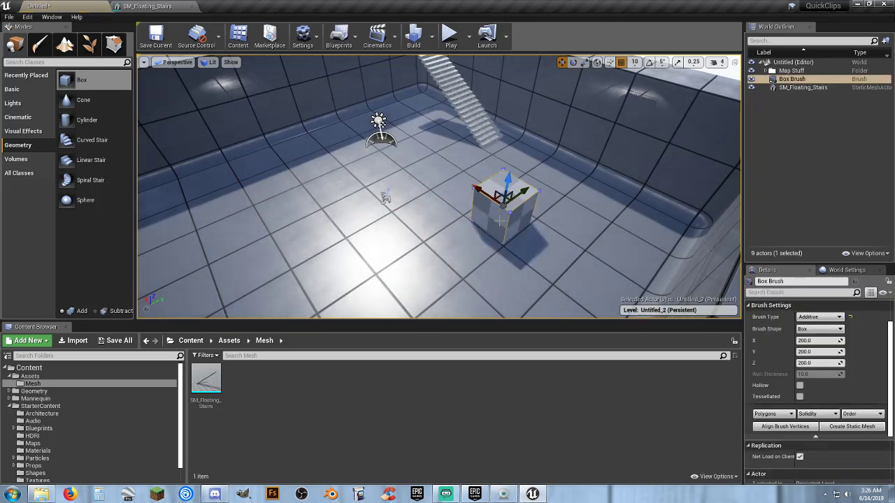
pyautogui.moveTo(506, 223); pyautogui.dragTo(422, 229, button='right')
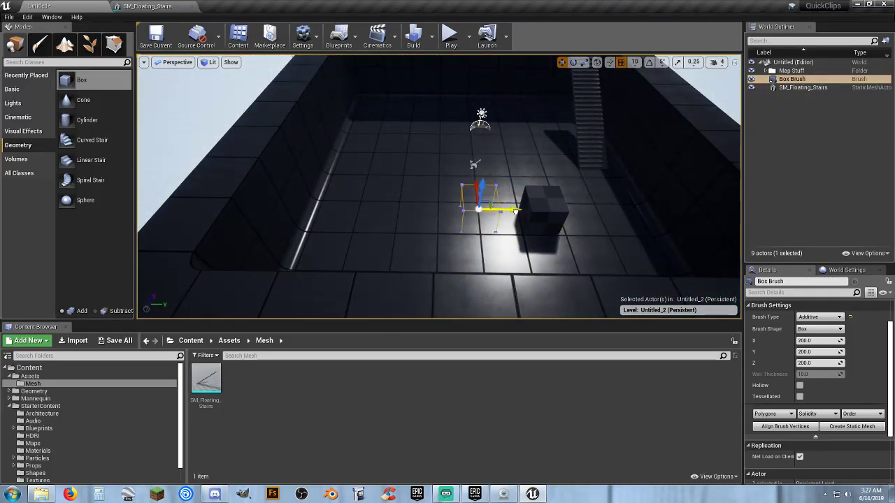
pyautogui.moveTo(515, 211); pyautogui.dragTo(515, 211)
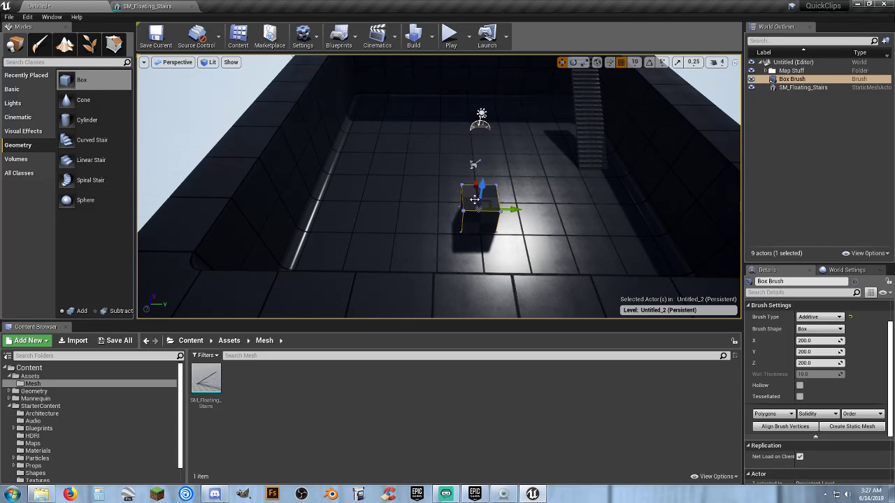
# Set the box brush's X size to 400 and its Y size to 1000.
pyautogui.press('w')
pyautogui.moveTo(490, 218)
pyautogui.mouseDown(button='right')
pyautogui.moveTo(491, 241)
pyautogui.moveTo(517, 246)
pyautogui.moveTo(502, 244)
pyautogui.mouseUp(button='right')
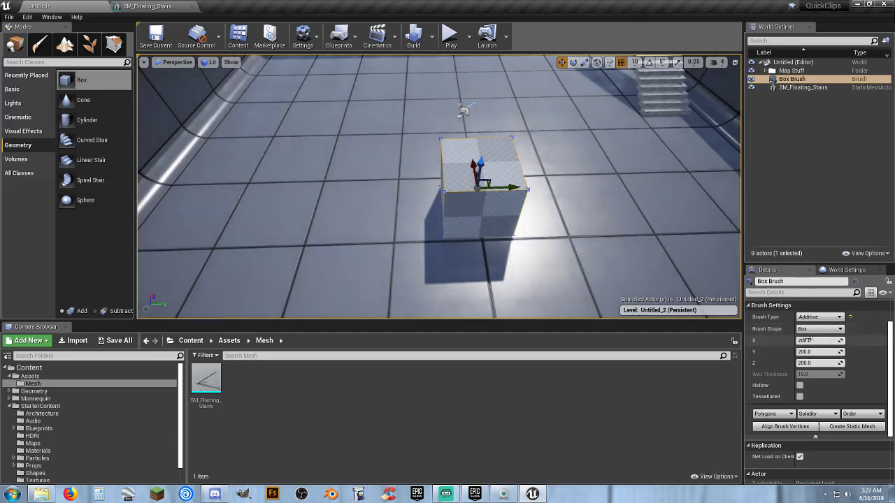
pyautogui.click(819, 340)
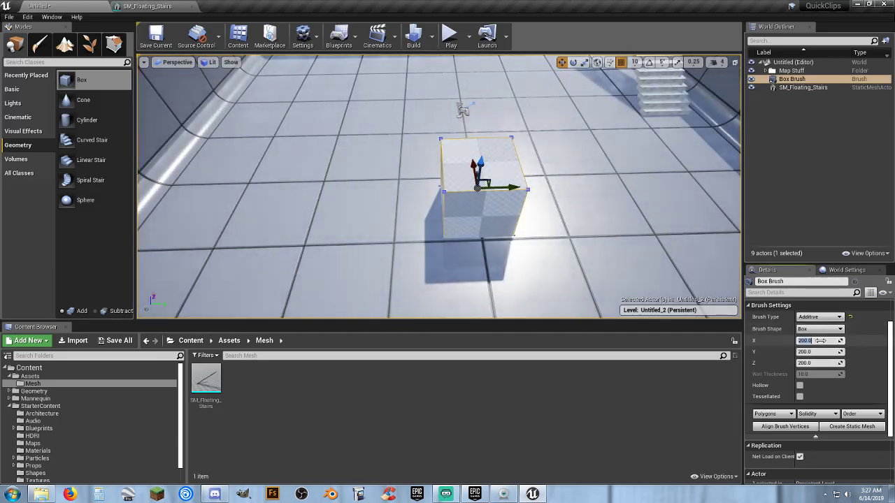
pyautogui.write('400')
pyautogui.press('Tab')
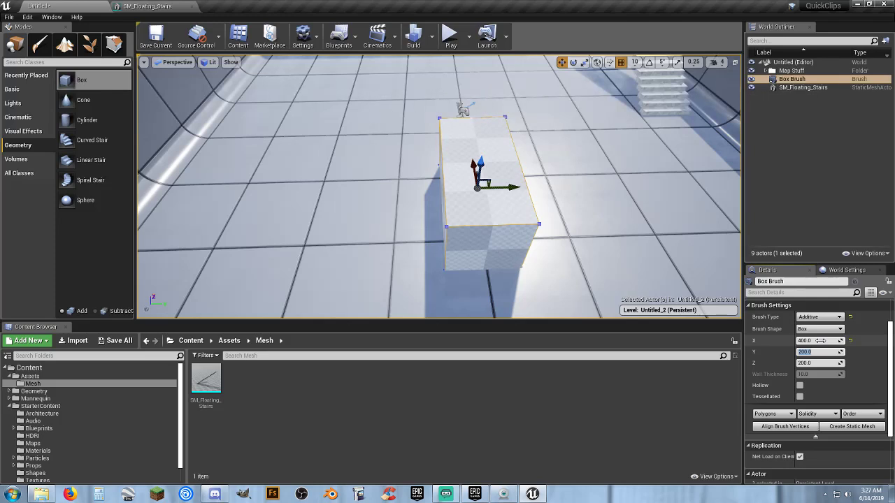
pyautogui.write('0')
pyautogui.press('Tab')
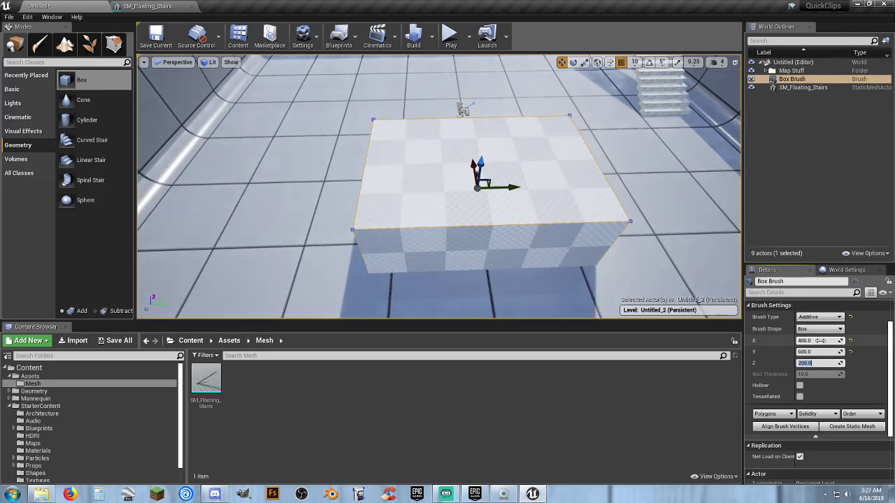
pyautogui.click(824, 352)
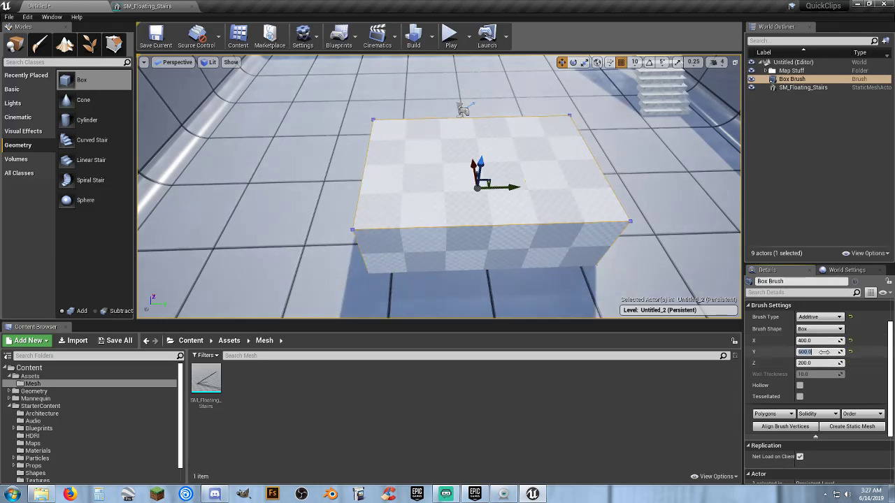
pyautogui.press('Tab')
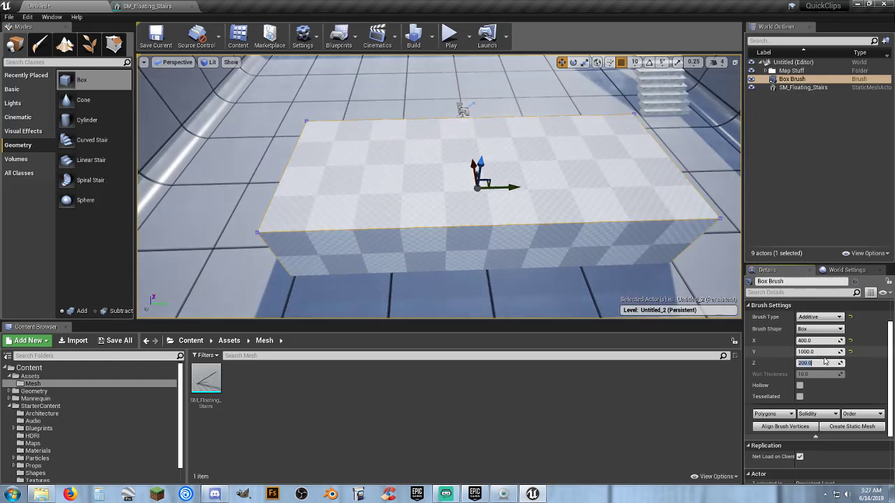
# Set the box brush's Z size to 300 and its Z location to 150.
pyautogui.write('300')
pyautogui.press('Tab')
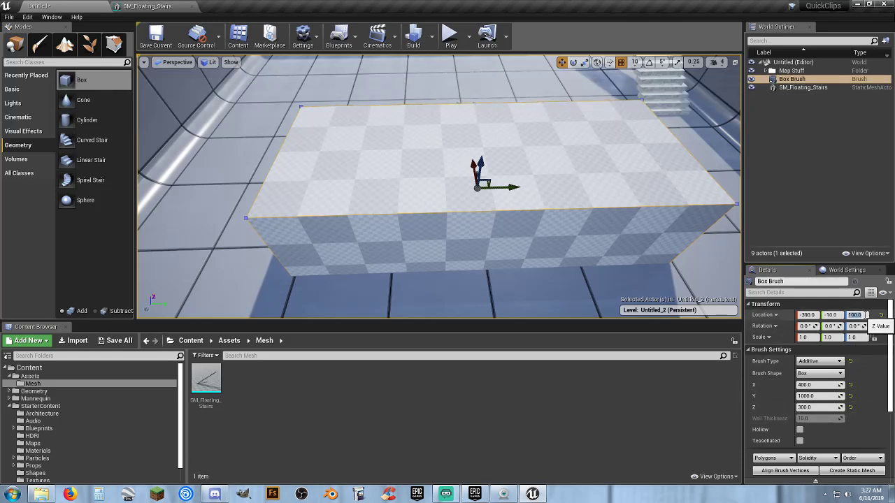
pyautogui.write('0')
pyautogui.press('Return')
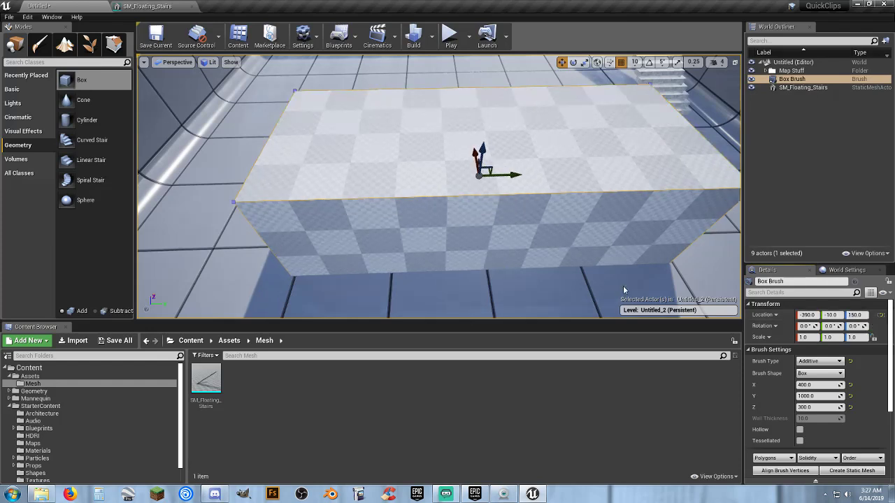
# Play-test the level by running the character up to the solid box, and end the play session.
pyautogui.moveTo(410, 256)
pyautogui.mouseDown(button='right')
pyautogui.moveTo(370, 258)
pyautogui.moveTo(419, 279)
pyautogui.moveTo(349, 272)
pyautogui.moveTo(336, 258)
pyautogui.moveTo(307, 255)
pyautogui.moveTo(314, 203)
pyautogui.moveTo(336, 200)
pyautogui.moveTo(394, 249)
pyautogui.mouseUp(button='right')
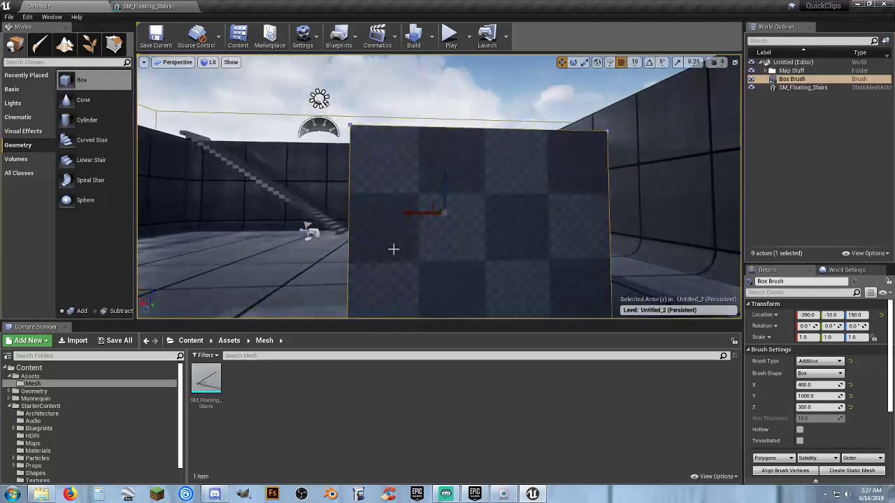
pyautogui.click(451, 35)
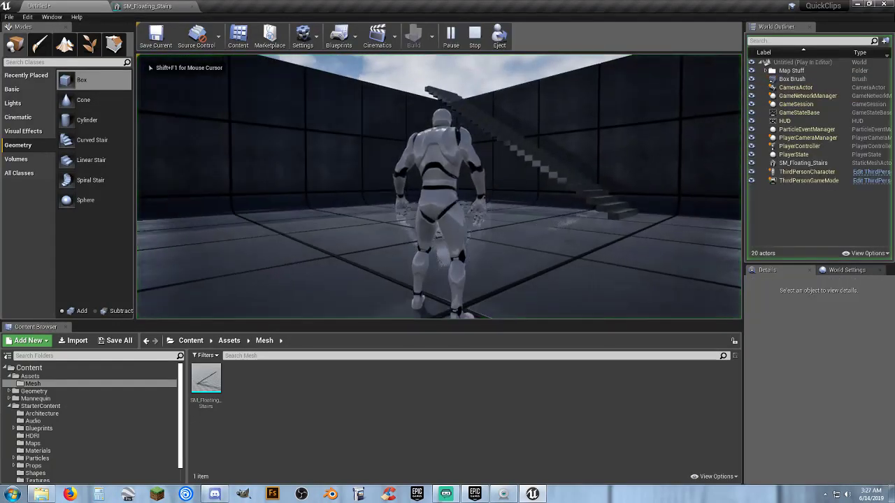
pyautogui.press('w')
pyautogui.press('d')
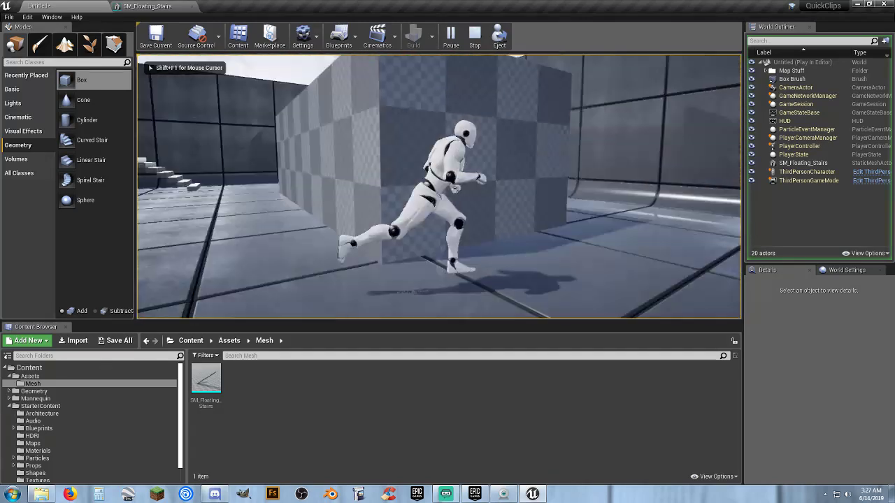
pyautogui.press('w')
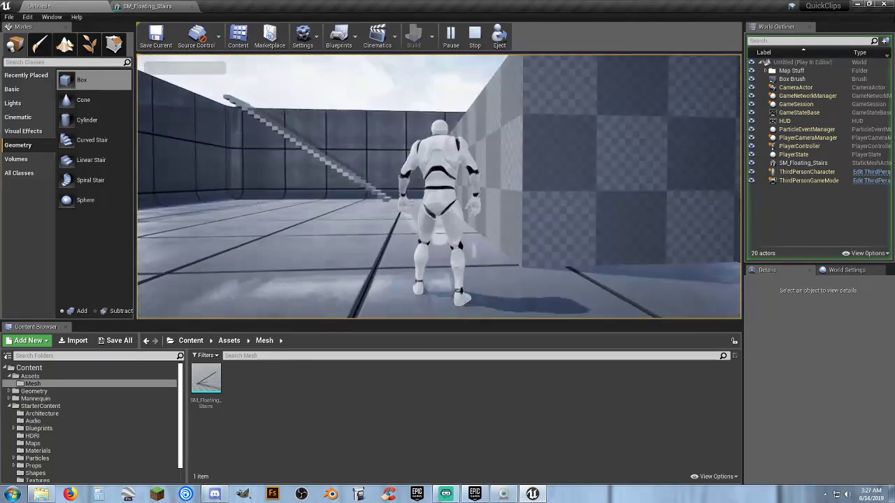
pyautogui.press('Escape')
# Duplicate the whole box brush in place.
pyautogui.moveTo(462, 187); pyautogui.dragTo(549, 186, button='right')
pyautogui.press('s')
pyautogui.click(474, 200)
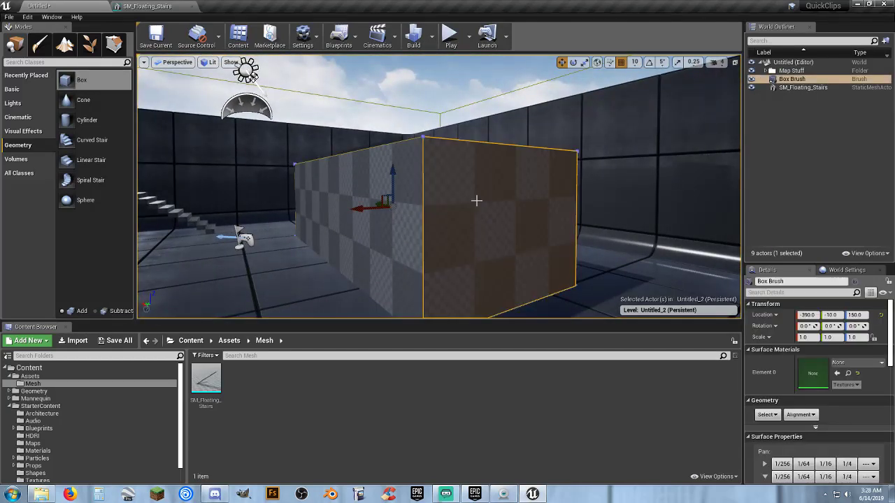
pyautogui.click(791, 107)
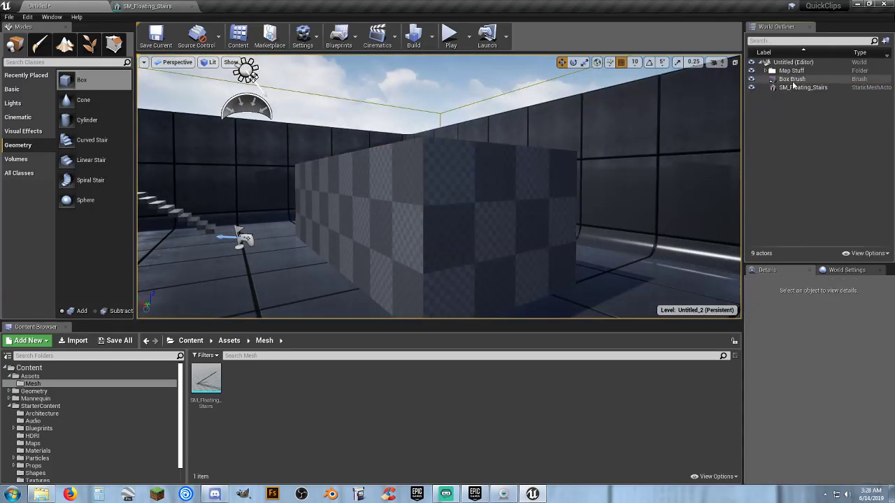
pyautogui.click(792, 81)
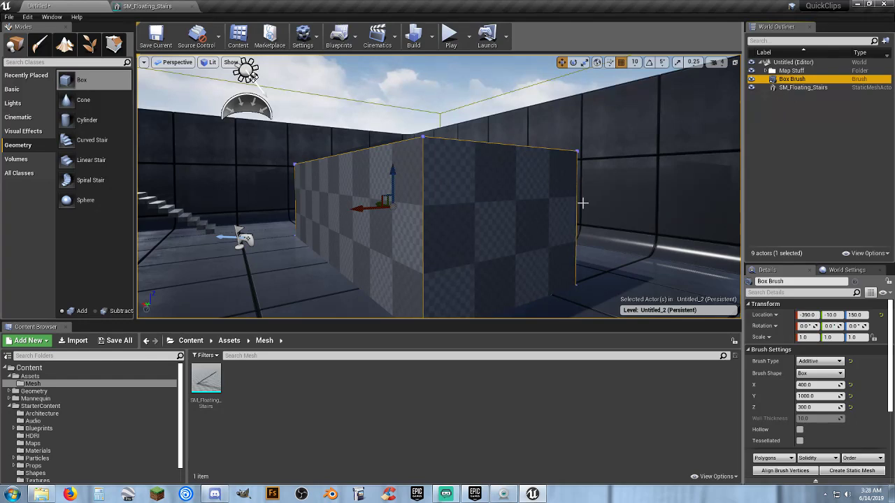
pyautogui.hotkey('ctrl', 'w')
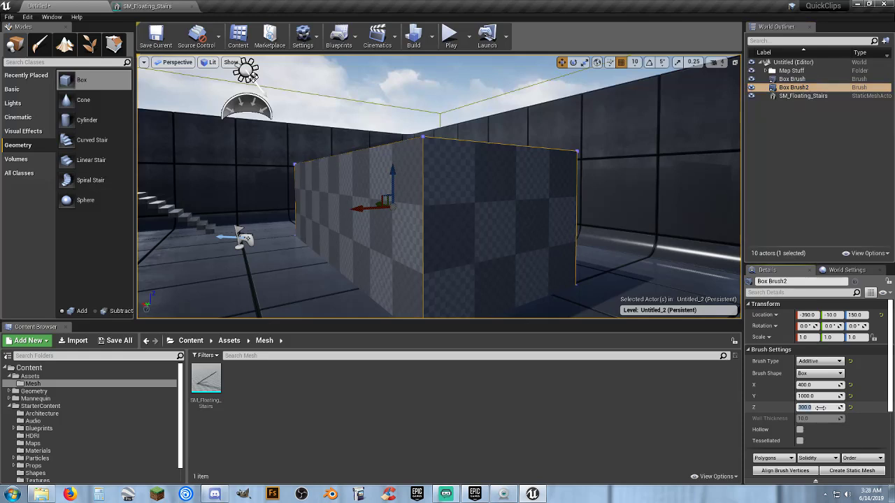
# Resize the duplicate box brush to 380 in X, 980 in Y and 280 in Z.
pyautogui.write('0')
pyautogui.press('Tab')
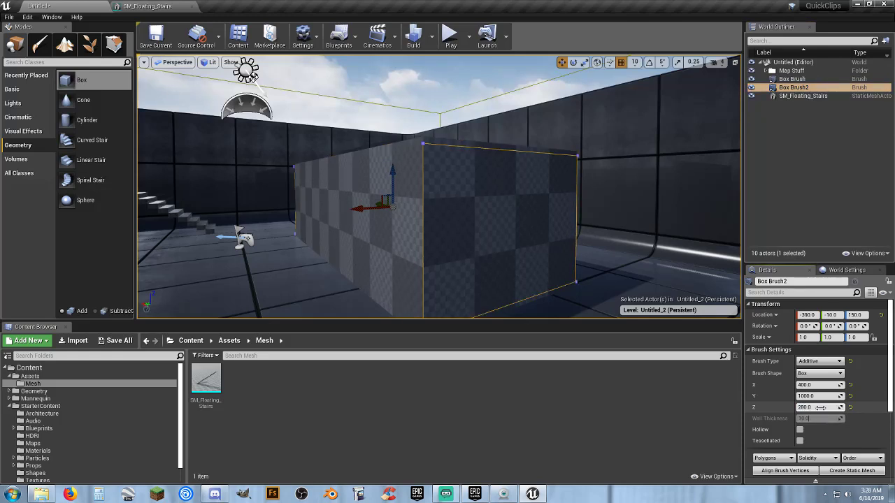
pyautogui.click(820, 397)
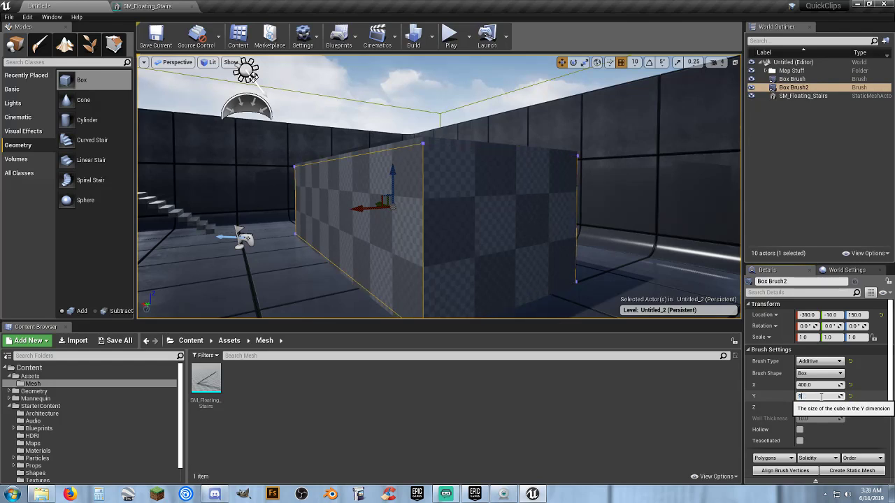
pyautogui.press('Return')
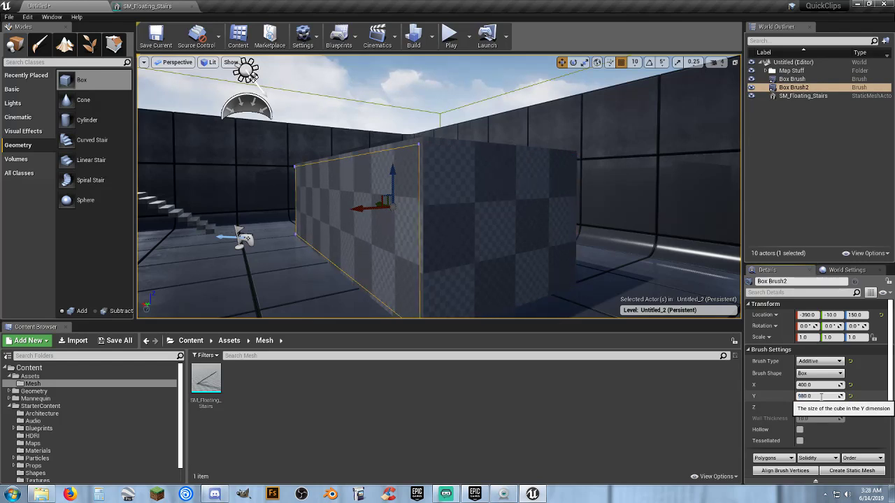
pyautogui.press('Tab')
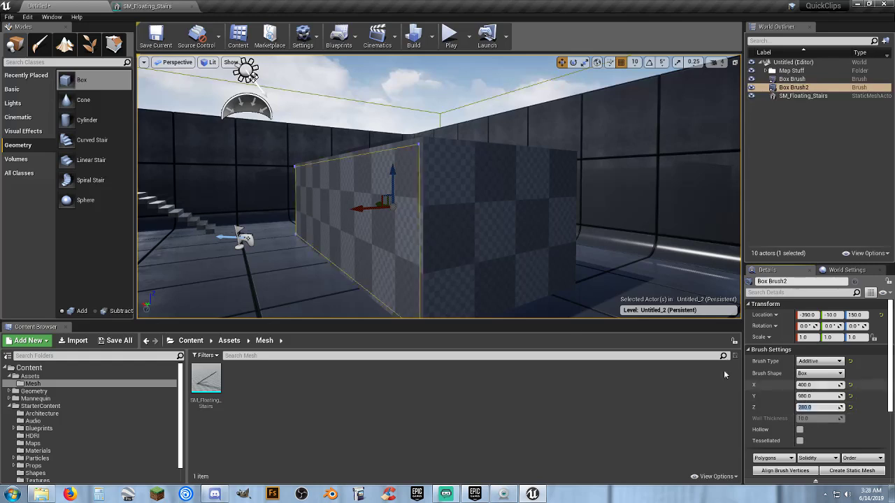
pyautogui.press('d')
pyautogui.moveTo(513, 276)
pyautogui.mouseDown(button='right')
pyautogui.moveTo(448, 272)
pyautogui.moveTo(470, 272)
pyautogui.mouseUp(button='right')
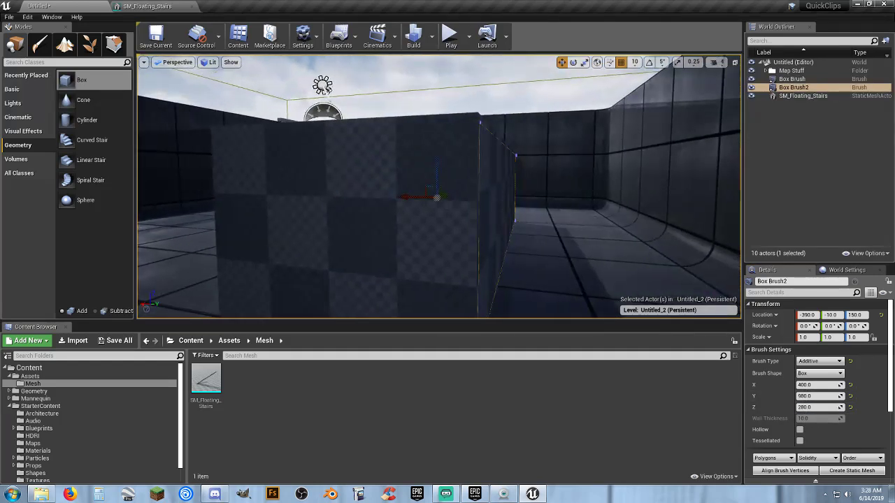
pyautogui.click(811, 385)
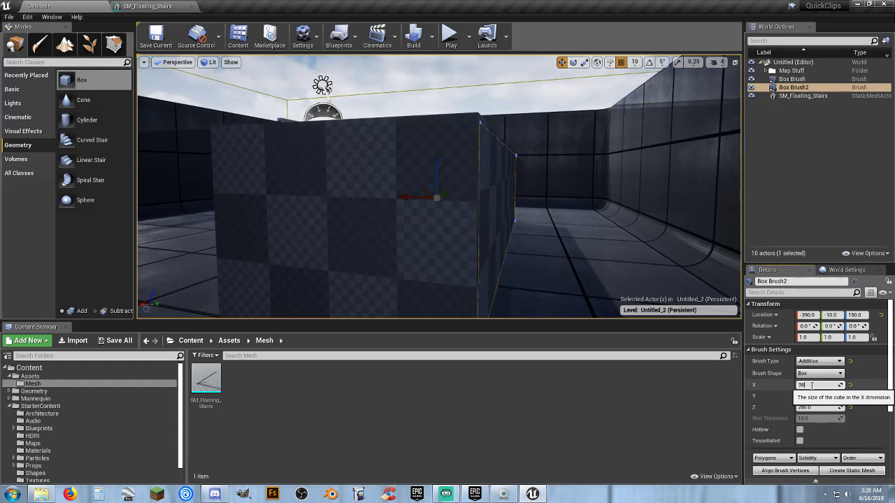
pyautogui.write('380.0')
pyautogui.press('Tab')
# Shift the smaller box brush to Y location -20 and change its brush type to Subtractive.
pyautogui.press('a')
pyautogui.moveTo(354, 171); pyautogui.dragTo(414, 174, button='right')
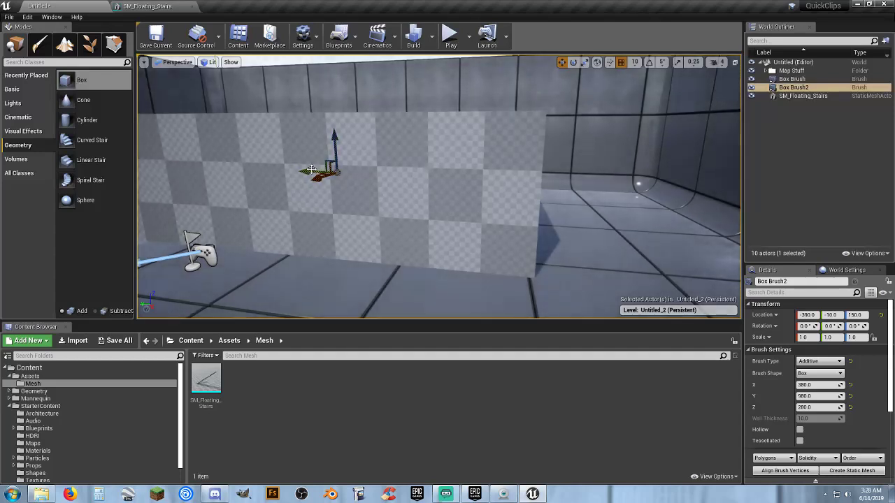
pyautogui.moveTo(309, 170); pyautogui.dragTo(312, 169)
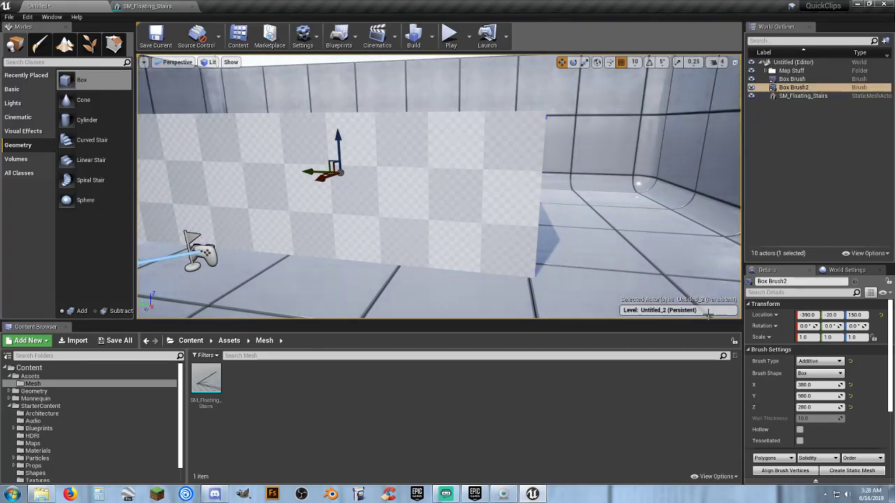
pyautogui.click(817, 361)
pyautogui.click(819, 377)
# Play-test the hollowed box by running the character in through its open end and back out, and end the session.
pyautogui.press('d')
pyautogui.moveTo(594, 246); pyautogui.dragTo(528, 242, button='right')
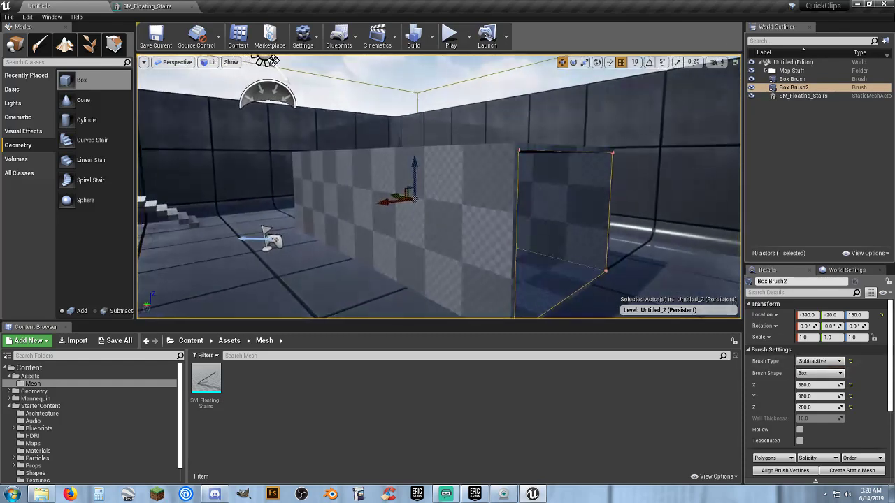
pyautogui.click(450, 43)
pyautogui.click(556, 151)
pyautogui.press('w')
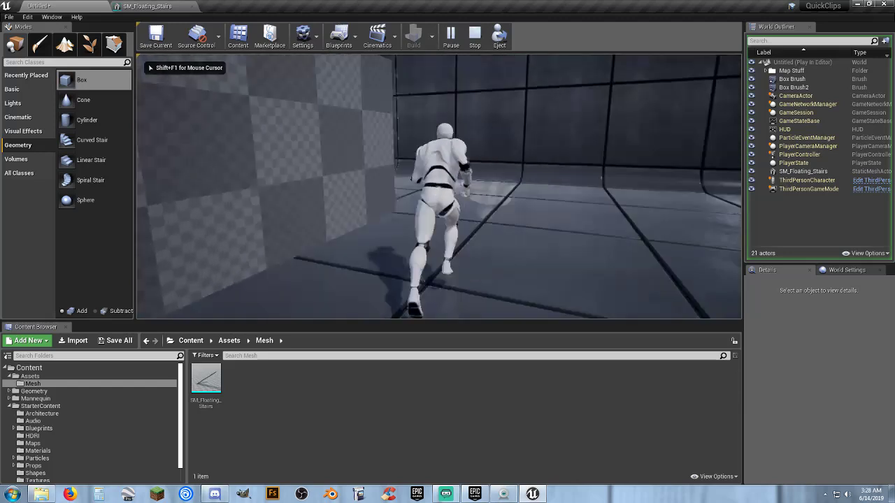
pyautogui.press('w')
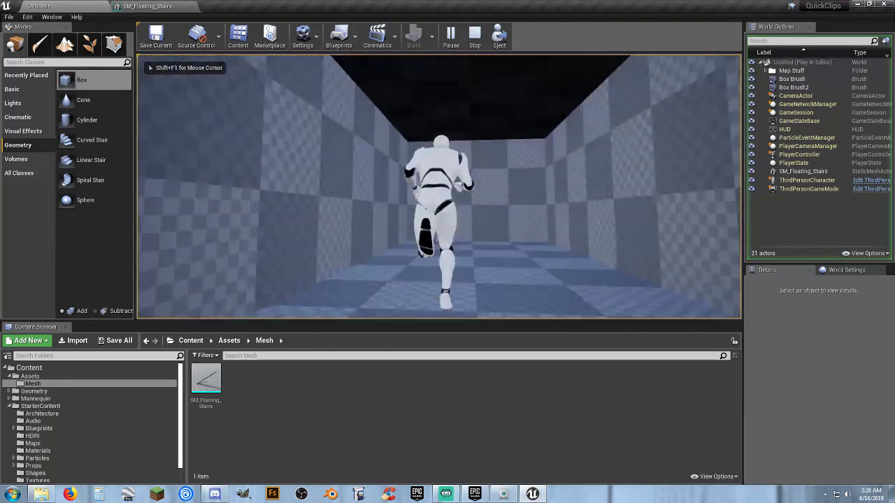
pyautogui.press('w')
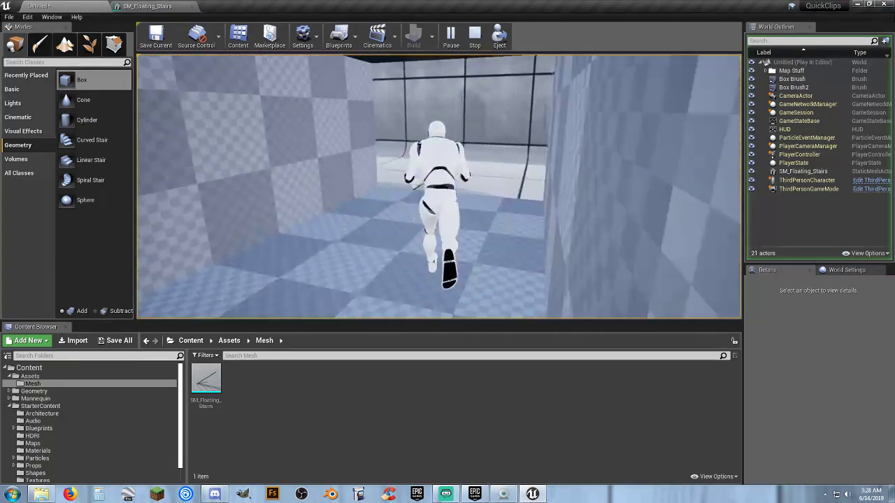
pyautogui.press('w')
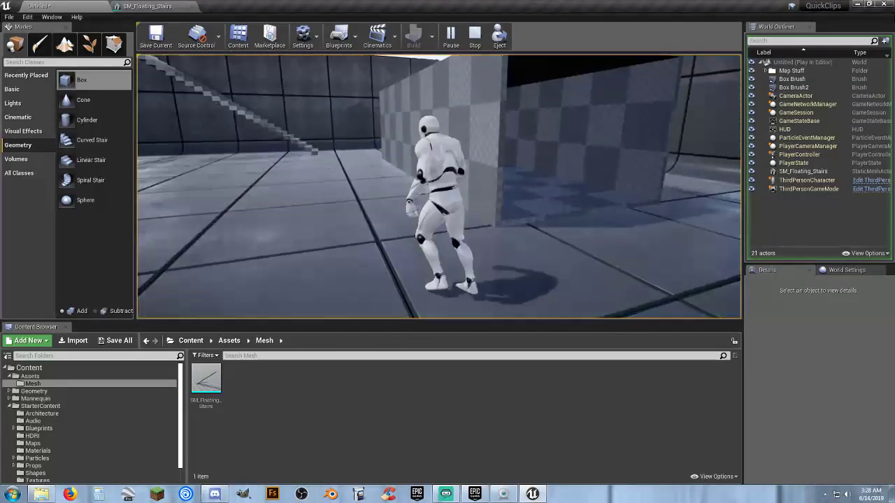
pyautogui.press('Escape')
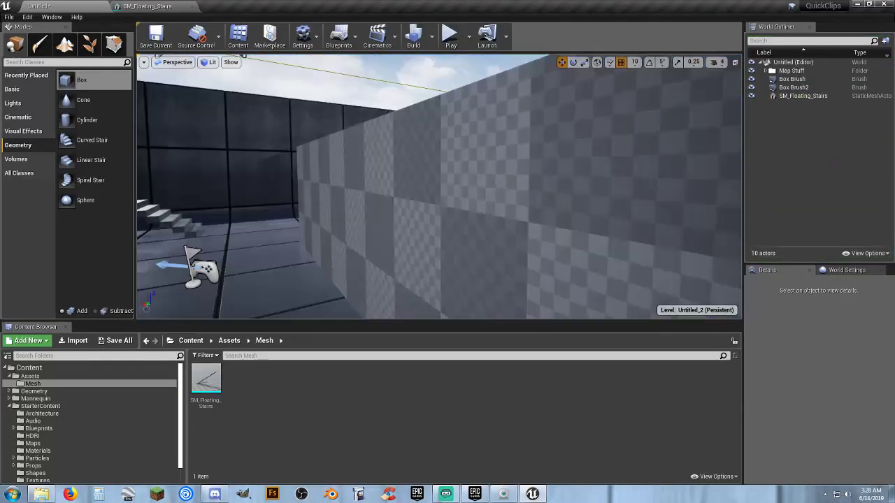
# Try to convert both box brushes into one static mesh named SM_Container in the Assets/Mesh folder, and undo the conversion.
pyautogui.press('s')
pyautogui.moveTo(715, 167); pyautogui.dragTo(714, 168, button='right')
pyautogui.click(792, 79)
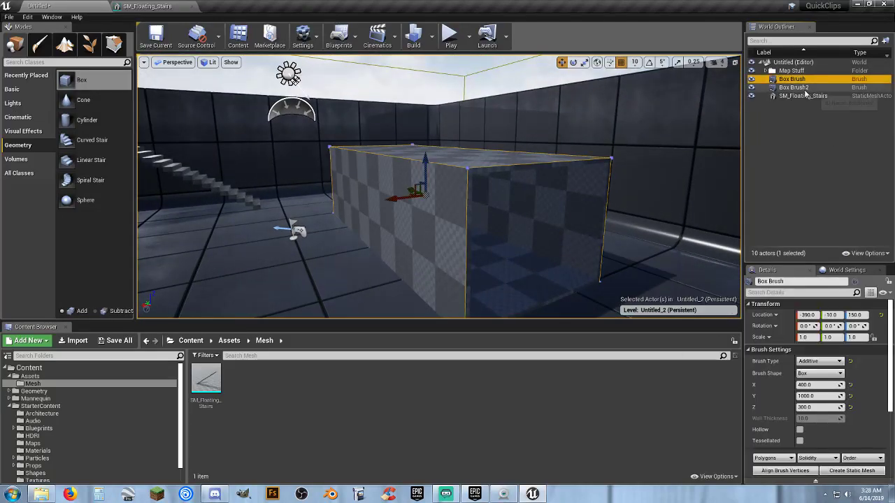
pyautogui.keyDown('shift'); pyautogui.click(793, 88); pyautogui.keyUp('shift')
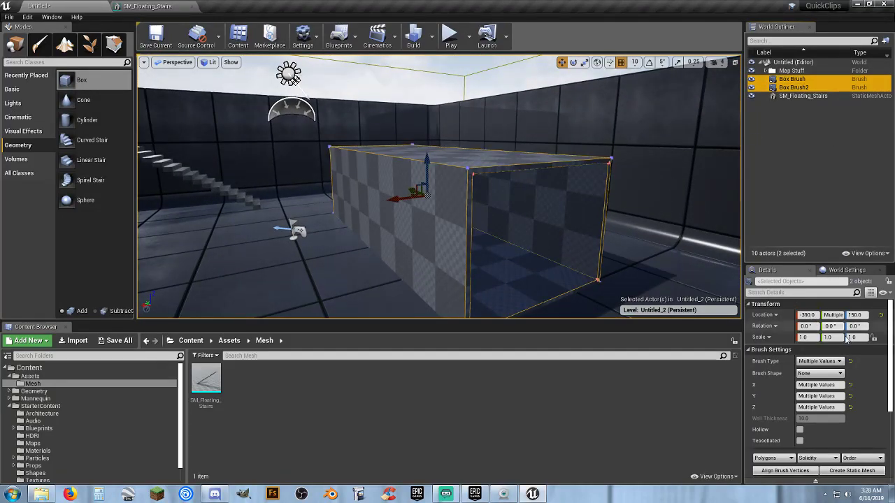
pyautogui.click(850, 470)
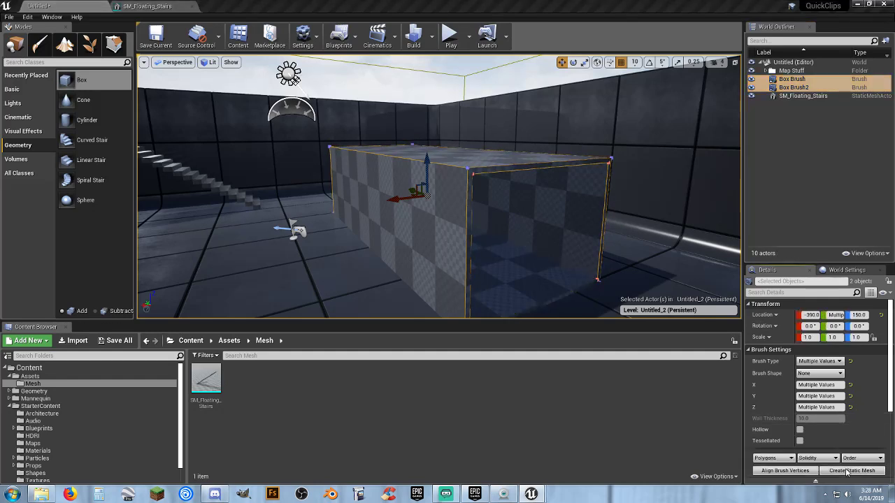
pyautogui.click(361, 180)
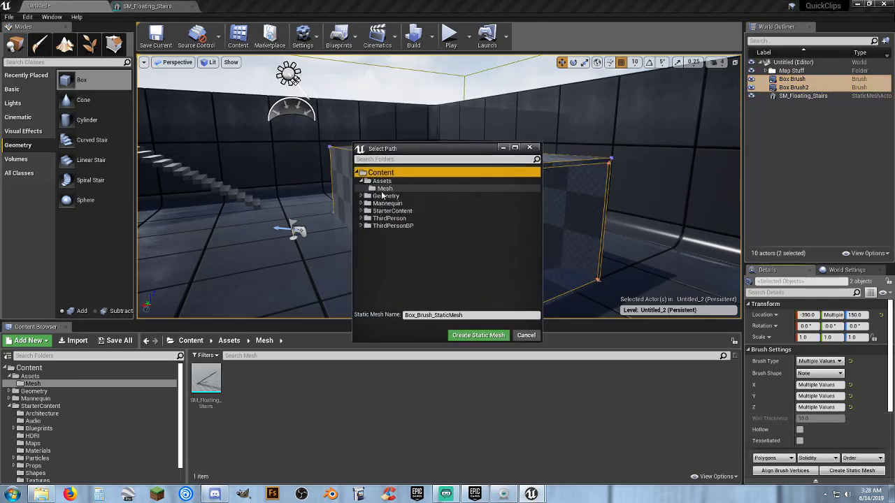
pyautogui.click(384, 188)
pyautogui.moveTo(471, 315); pyautogui.dragTo(384, 309)
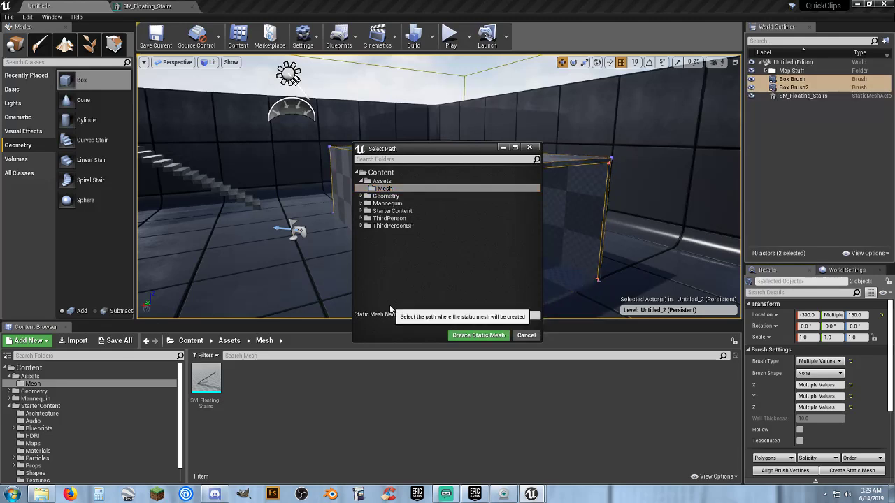
pyautogui.write('SM_Container')
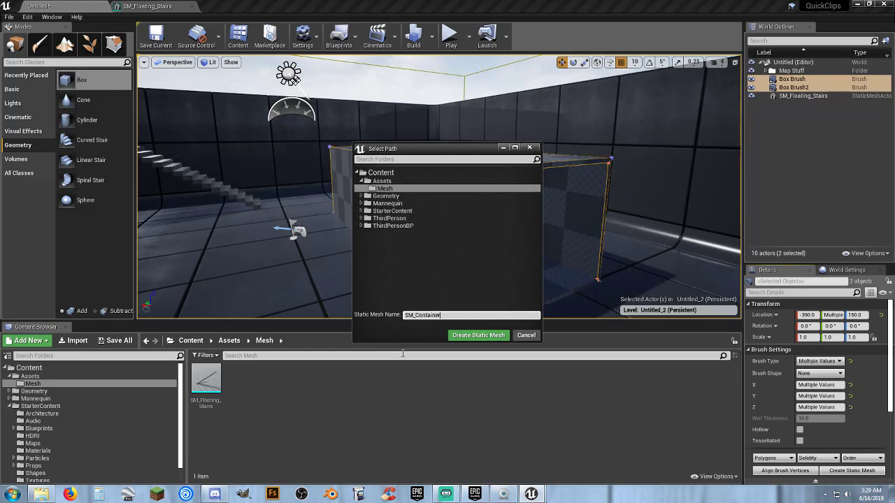
pyautogui.click(479, 335)
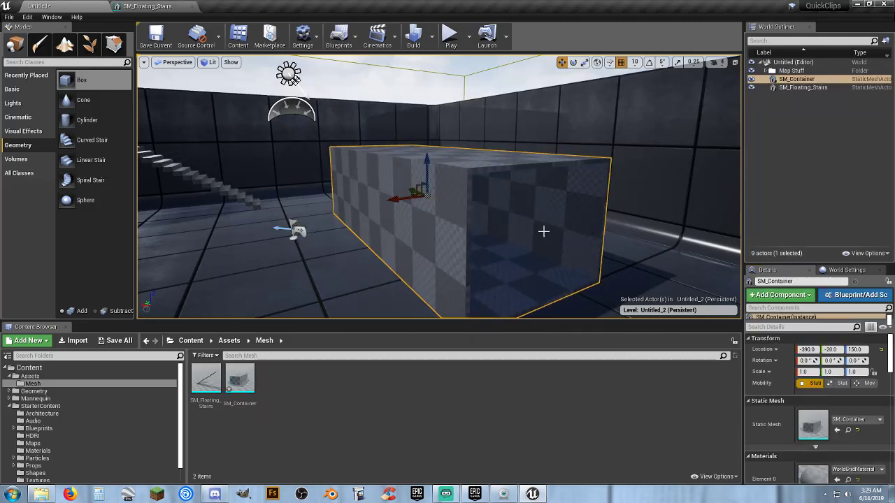
pyautogui.hotkey('ctrl', 'z')
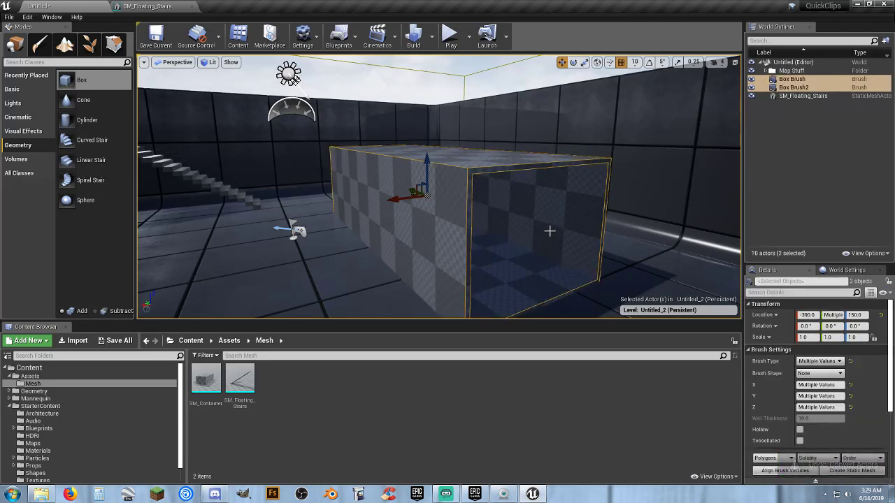
# Apply the M_Concrete_Tiles material from StarterContent to all adjacent outer surfaces of the additive box brush.
pyautogui.click(452, 237)
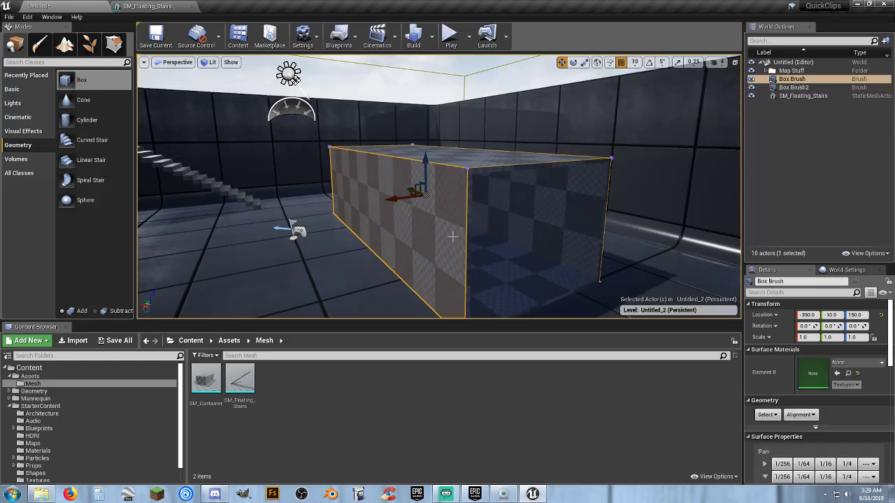
pyautogui.click(767, 414)
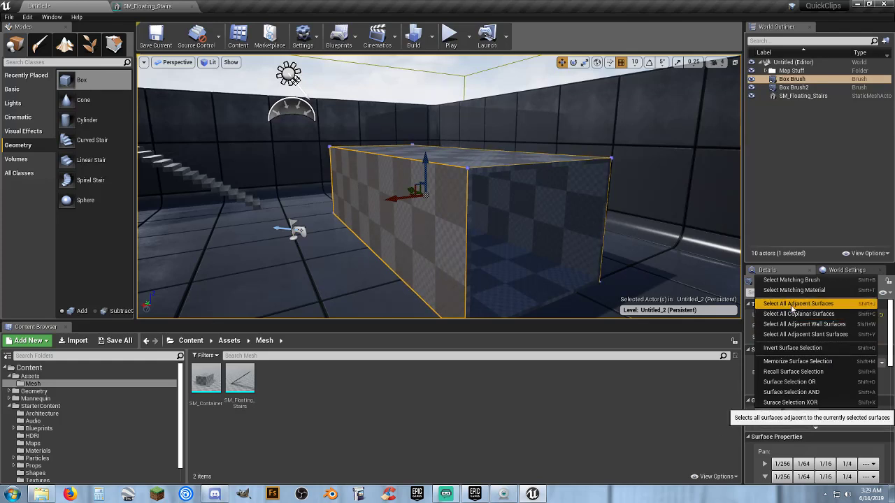
pyautogui.click(792, 308)
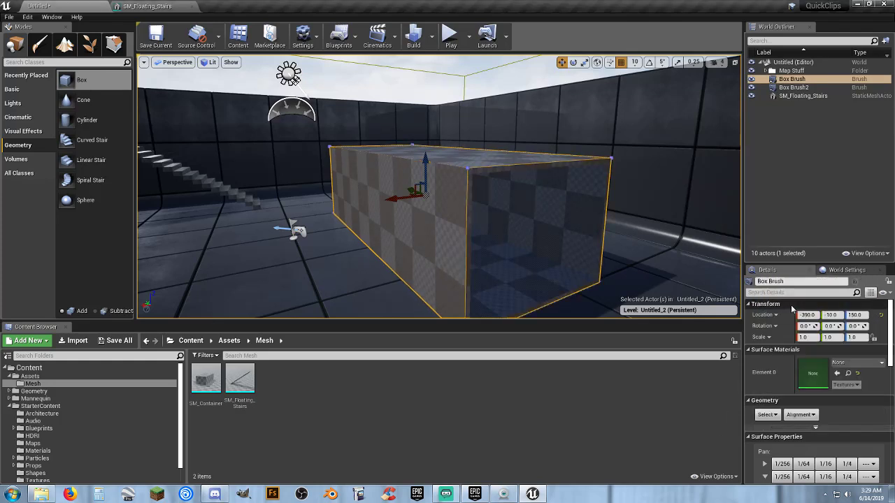
pyautogui.click(37, 451)
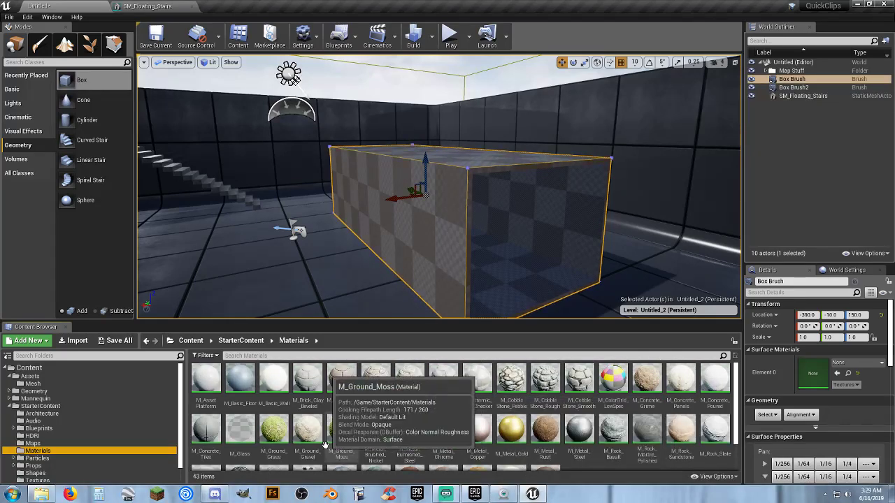
pyautogui.scroll(-1, 504, 419)
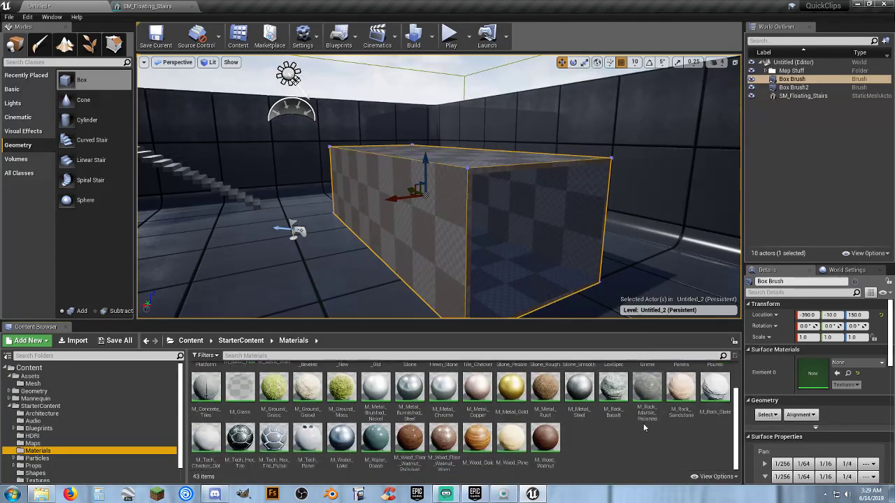
pyautogui.scroll(1, 419, 427)
pyautogui.click(203, 430)
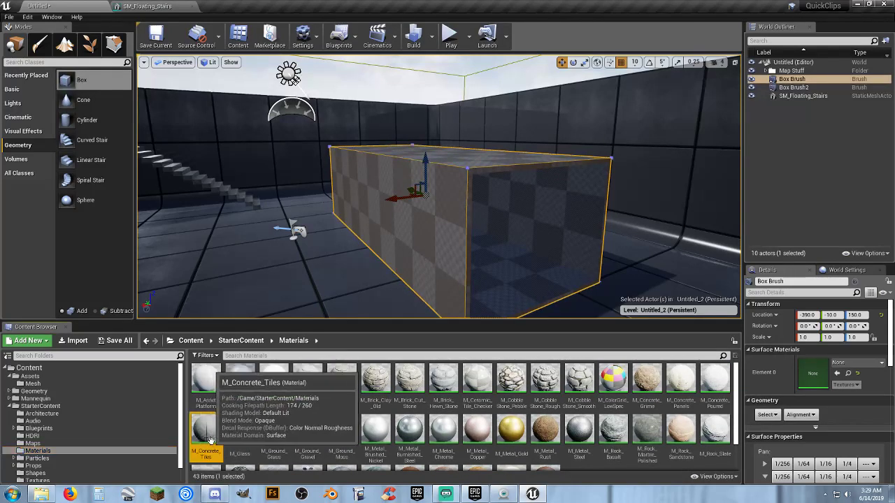
pyautogui.click(836, 373)
# Select all adjacent interior surfaces of the subtractive box brush and apply the M_Concrete_Tiles material to them.
pyautogui.moveTo(533, 239)
pyautogui.mouseDown(button='right')
pyautogui.moveTo(570, 238)
pyautogui.moveTo(587, 222)
pyautogui.moveTo(615, 225)
pyautogui.moveTo(573, 272)
pyautogui.moveTo(545, 283)
pyautogui.moveTo(521, 235)
pyautogui.moveTo(461, 225)
pyautogui.mouseUp(button='right')
pyautogui.click(398, 198)
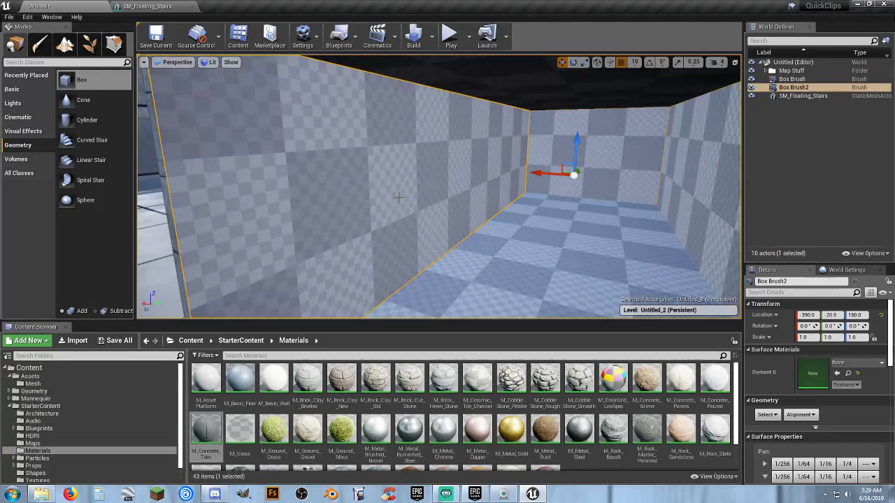
pyautogui.click(841, 126)
pyautogui.click(795, 88)
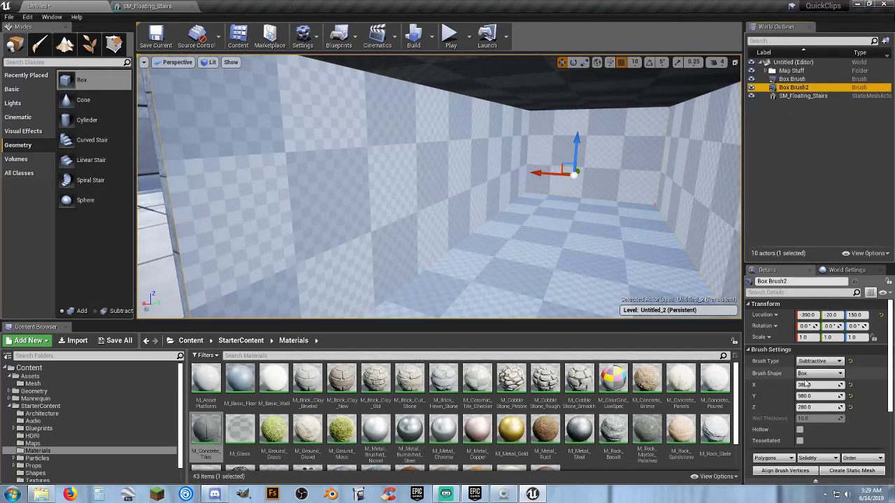
pyautogui.click(438, 176)
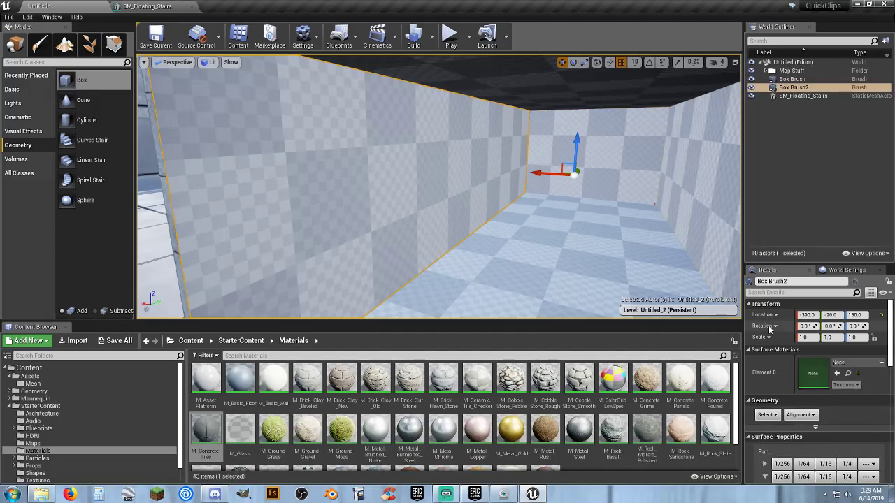
pyautogui.click(767, 414)
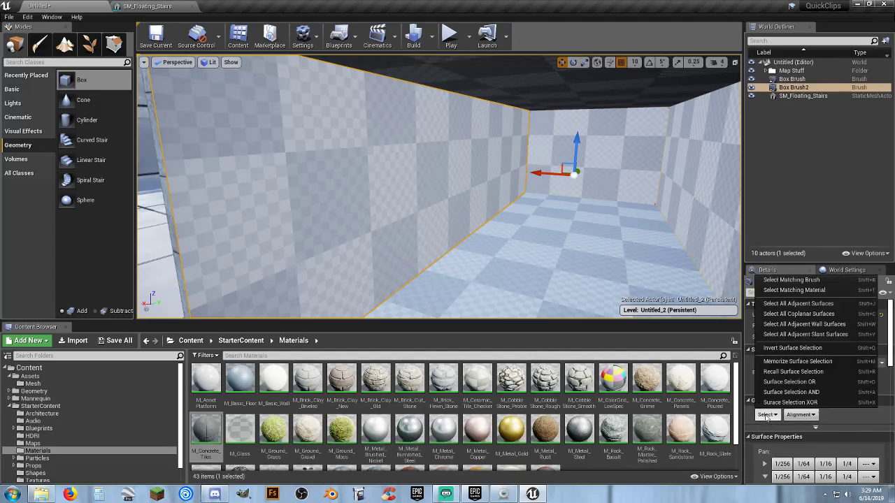
pyautogui.click(798, 304)
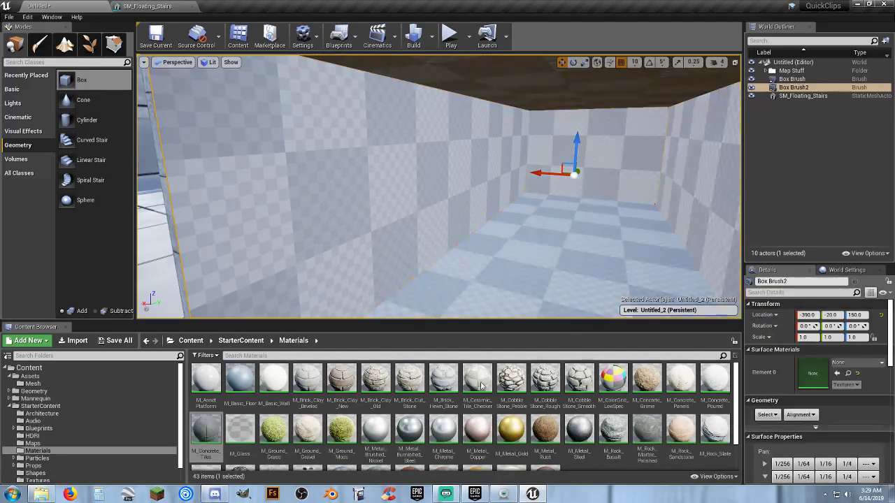
pyautogui.moveTo(202, 435); pyautogui.dragTo(812, 374)
# Inspect the rim around the box's open end, clear the selection and collapse the Map Stuff folder.
pyautogui.moveTo(490, 223); pyautogui.dragTo(540, 264, button='right')
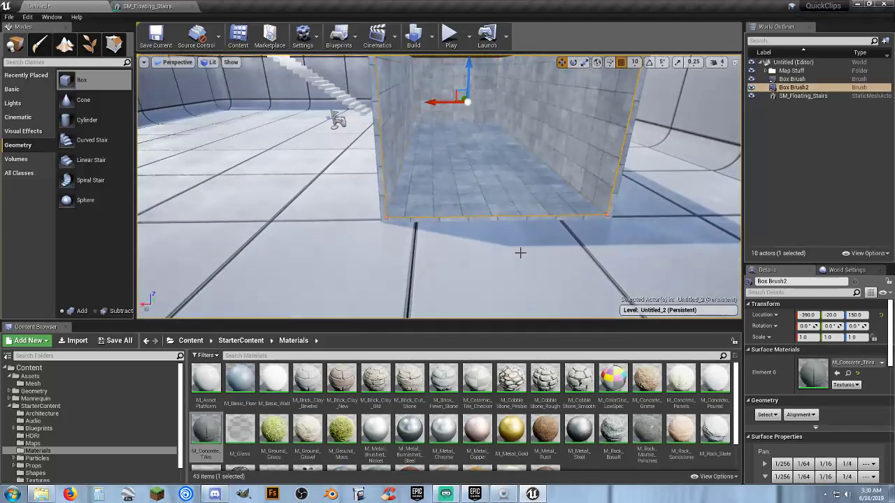
pyautogui.click(507, 219)
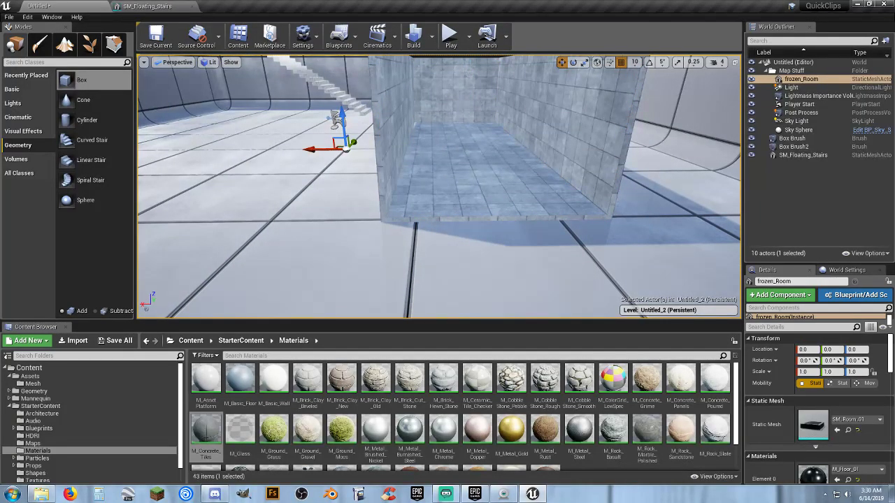
pyautogui.click(507, 220)
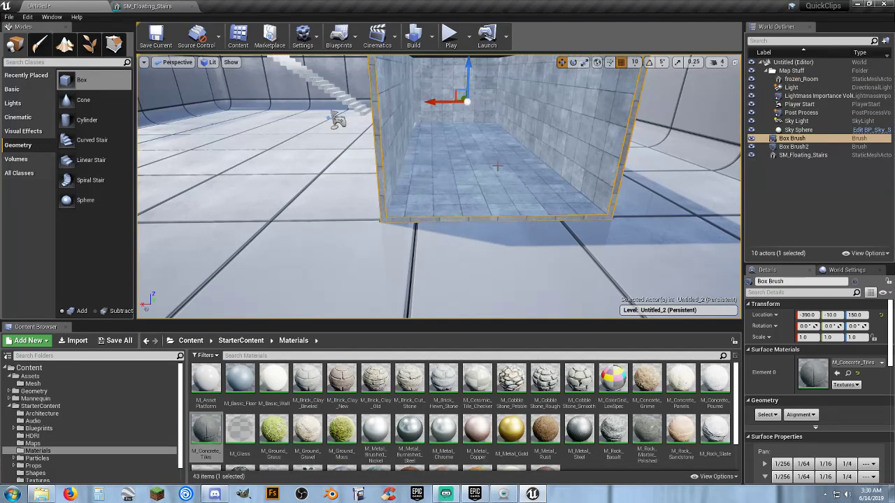
pyautogui.press('f')
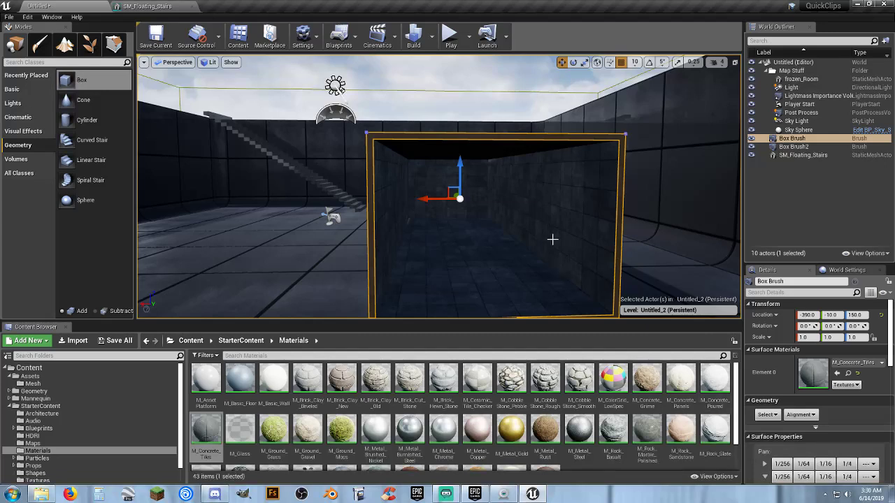
pyautogui.click(780, 198)
pyautogui.click(766, 71)
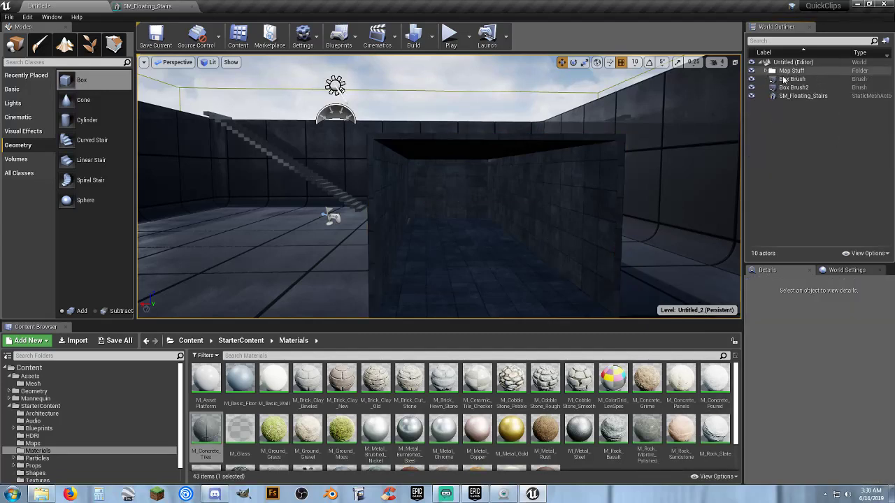
# Select the additive and the subtractive box brush together.
pyautogui.click(791, 79)
pyautogui.keyDown('ctrl'); pyautogui.click(792, 87); pyautogui.keyUp('ctrl')
pyautogui.press('f')
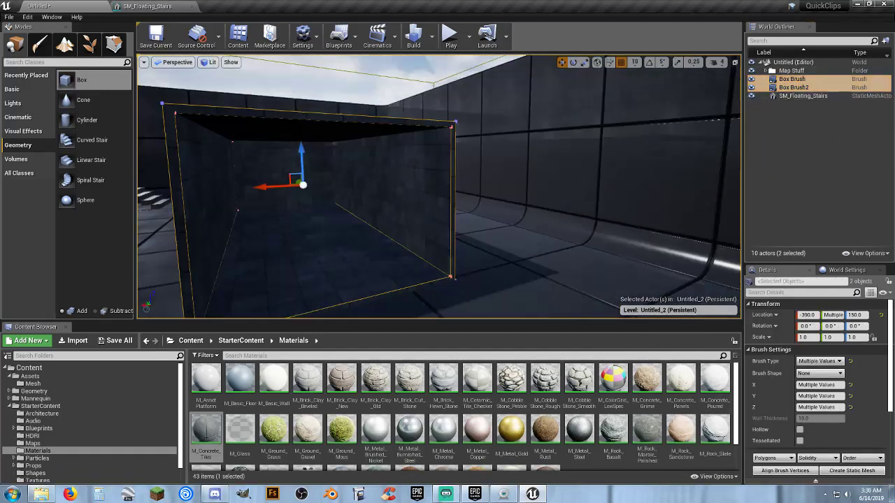
pyautogui.moveTo(439, 161); pyautogui.dragTo(438, 162, button='right')
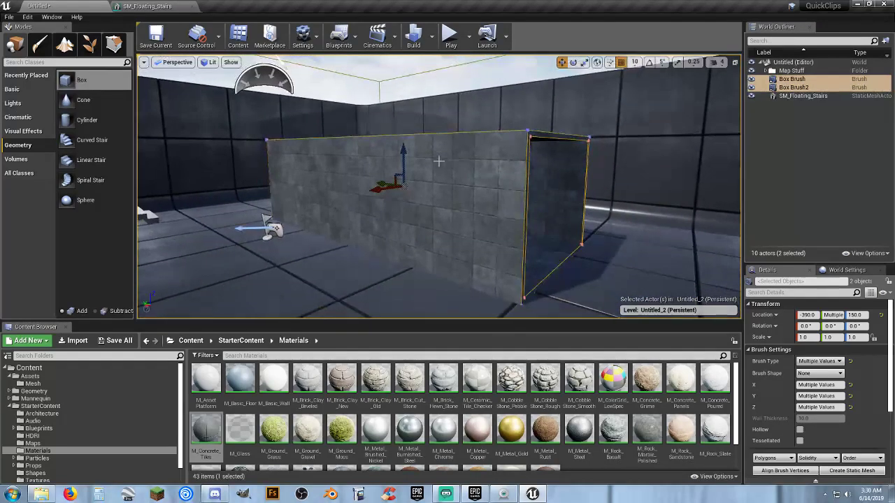
pyautogui.click(851, 471)
pyautogui.click(361, 181)
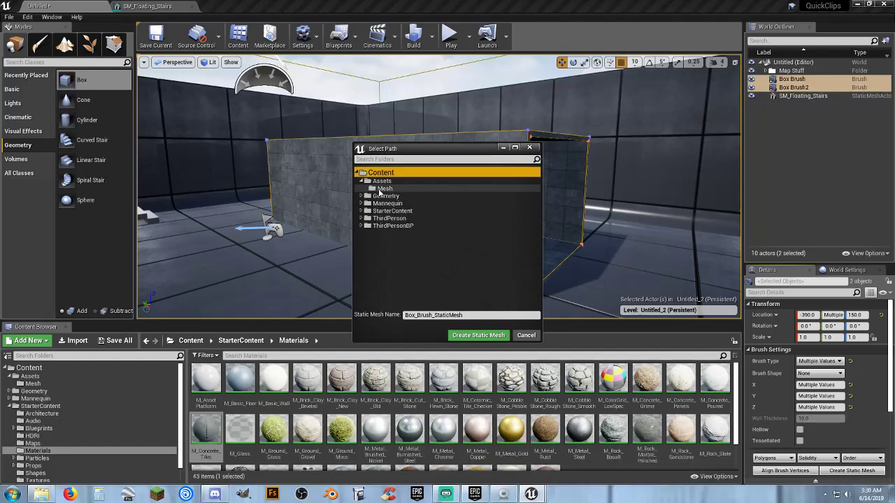
pyautogui.click(381, 189)
pyautogui.click(470, 314)
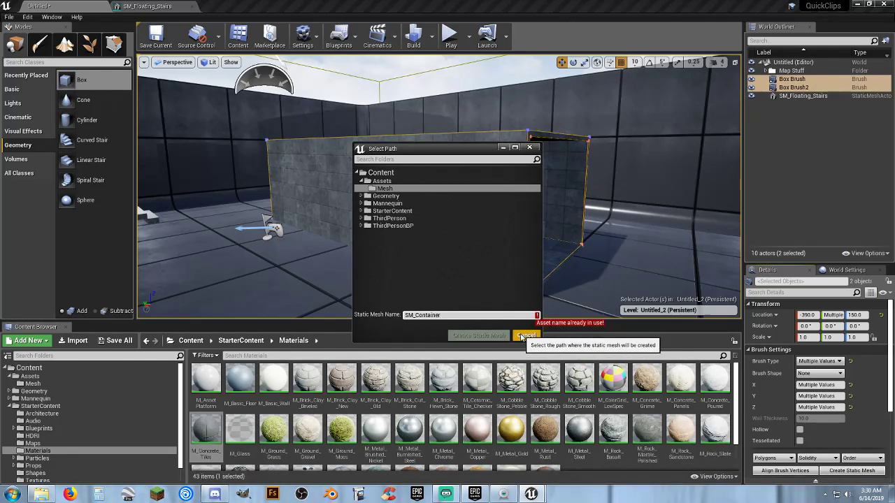
pyautogui.click(526, 336)
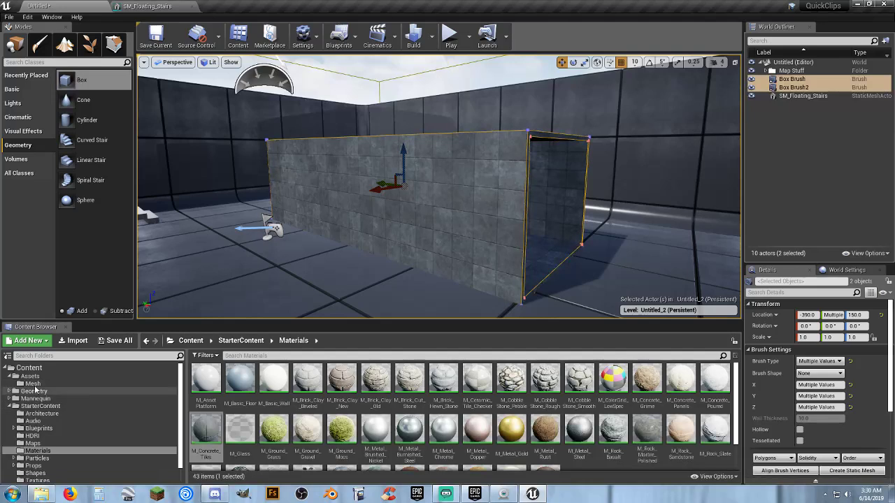
# Delete the existing SM_Container static mesh asset from the Assets/Mesh folder.
pyautogui.click(32, 384)
pyautogui.click(205, 381)
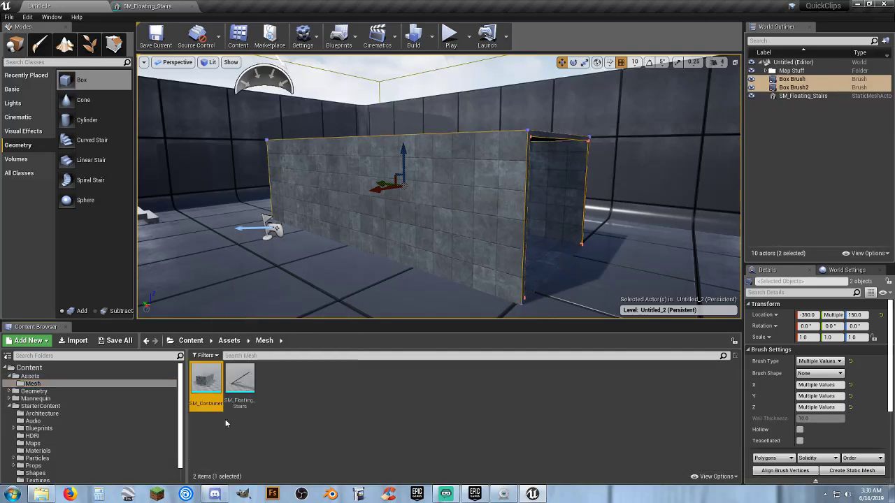
pyautogui.press('Delete')
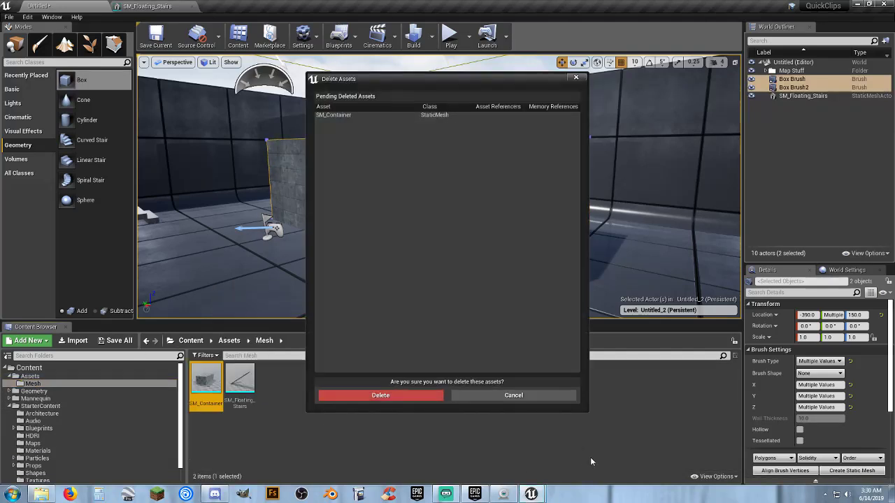
pyautogui.click(414, 396)
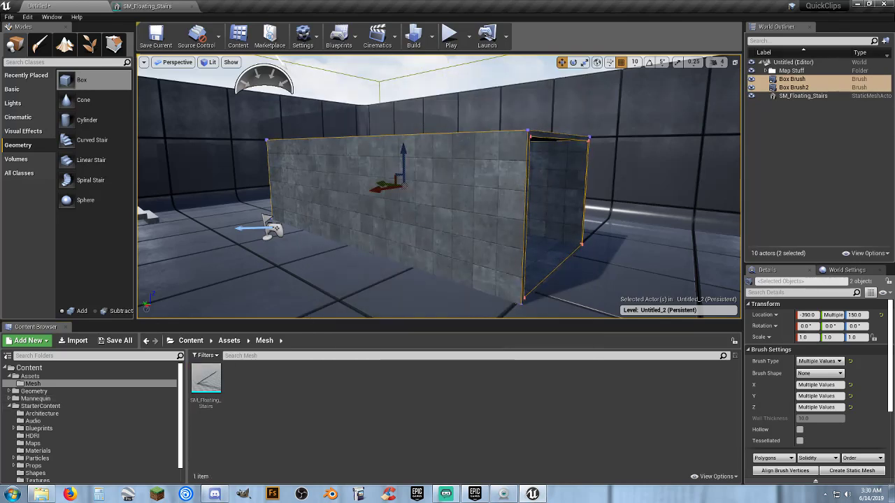
# Convert the two selected box brushes into a static mesh named SM_Container in the Assets/Mesh folder.
pyautogui.click(853, 470)
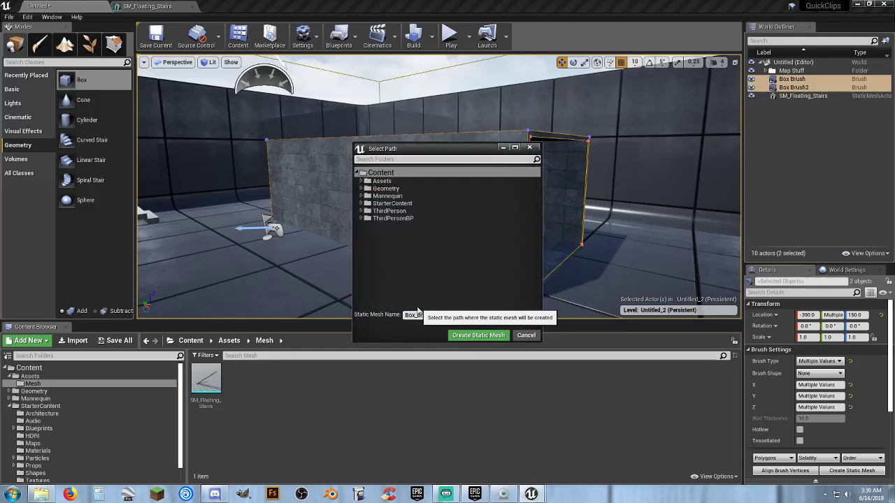
pyautogui.click(360, 181)
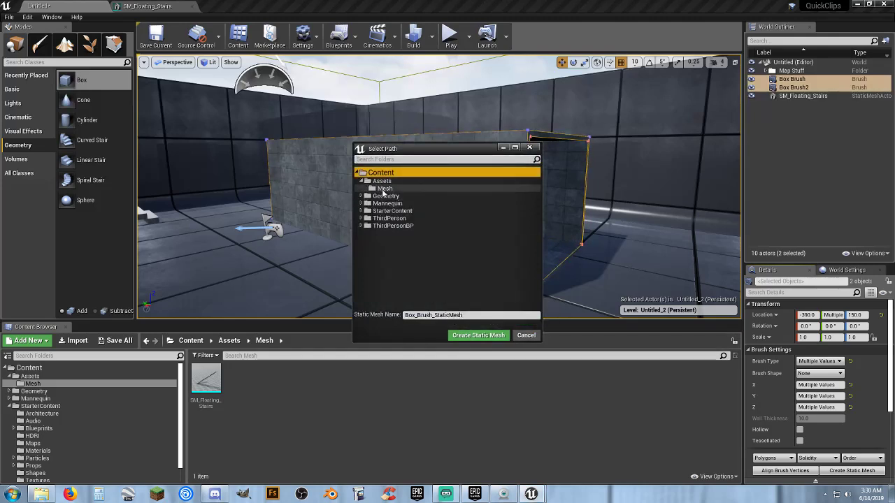
pyautogui.click(383, 189)
pyautogui.click(462, 314)
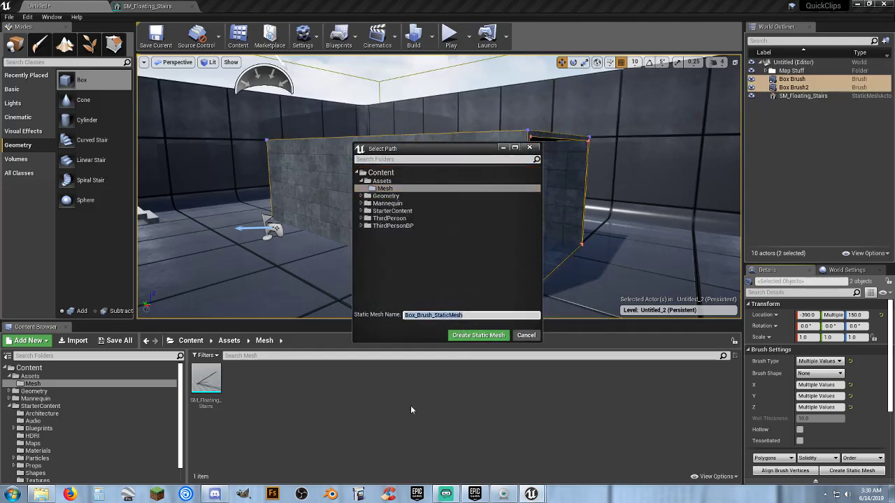
pyautogui.write('SM_')
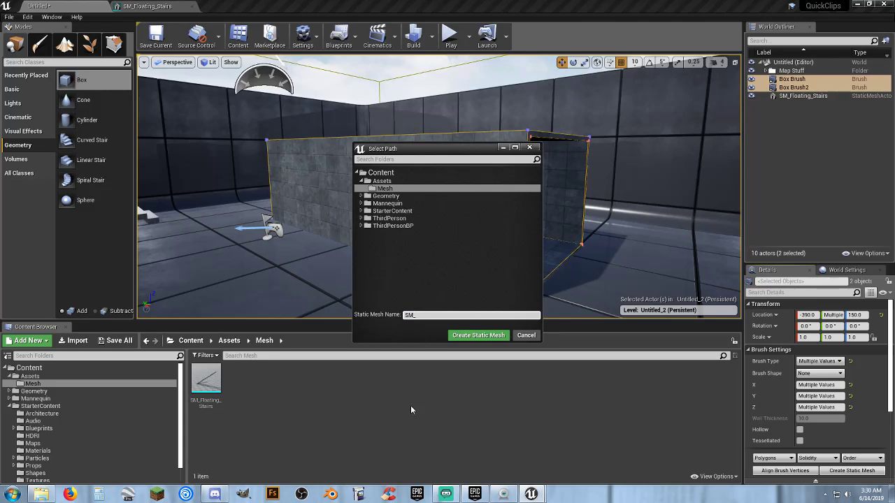
pyautogui.write('Container')
pyautogui.click(479, 336)
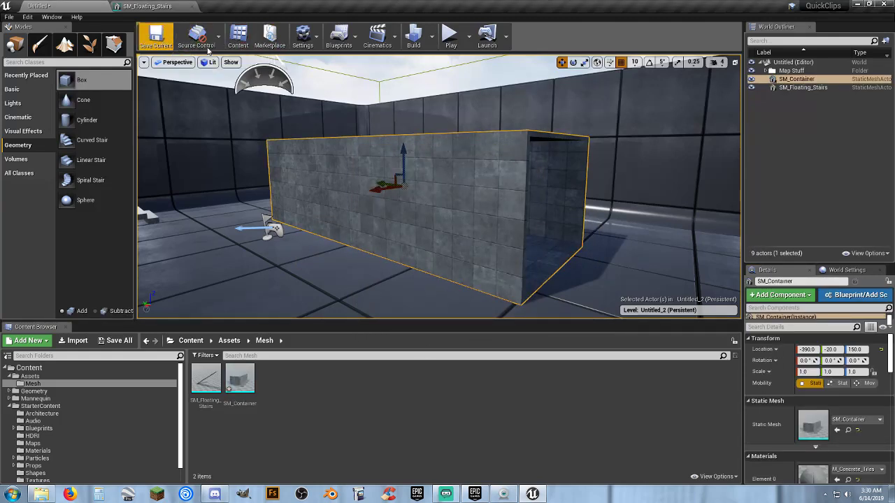
# Play-test the level by running the character around and into the container mesh to check its collision, and stop the session.
pyautogui.click(450, 35)
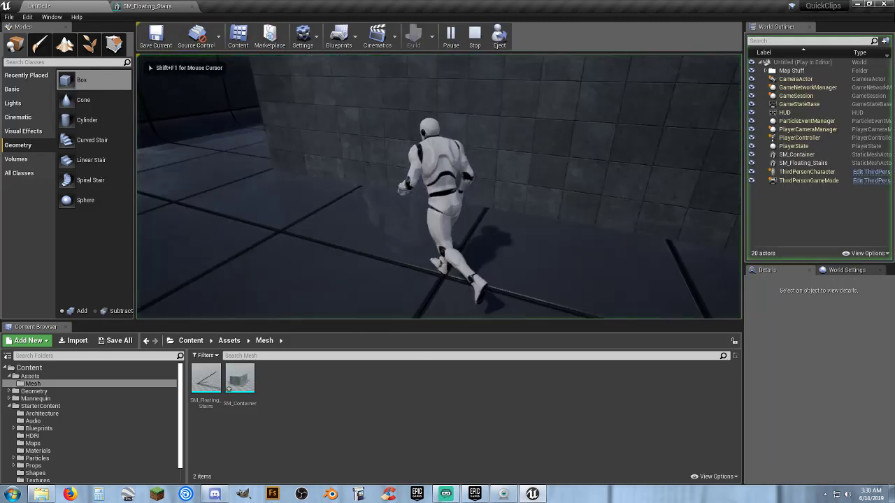
pyautogui.press('w')
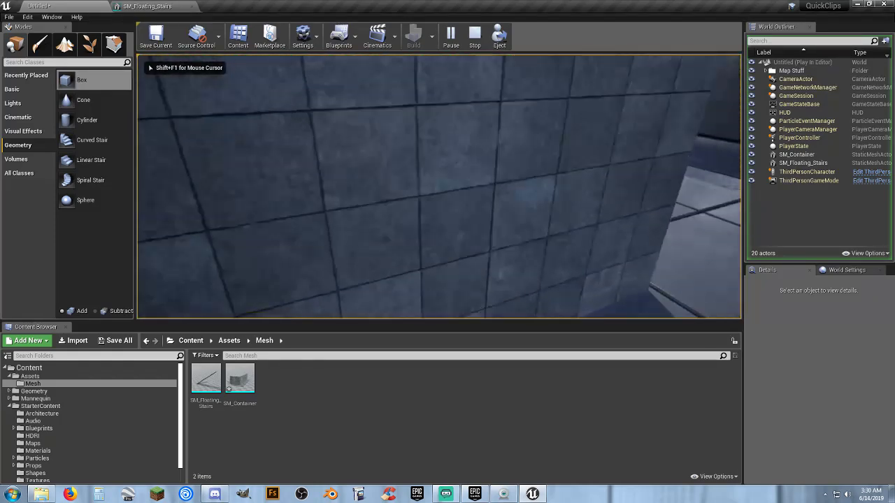
pyautogui.press('w')
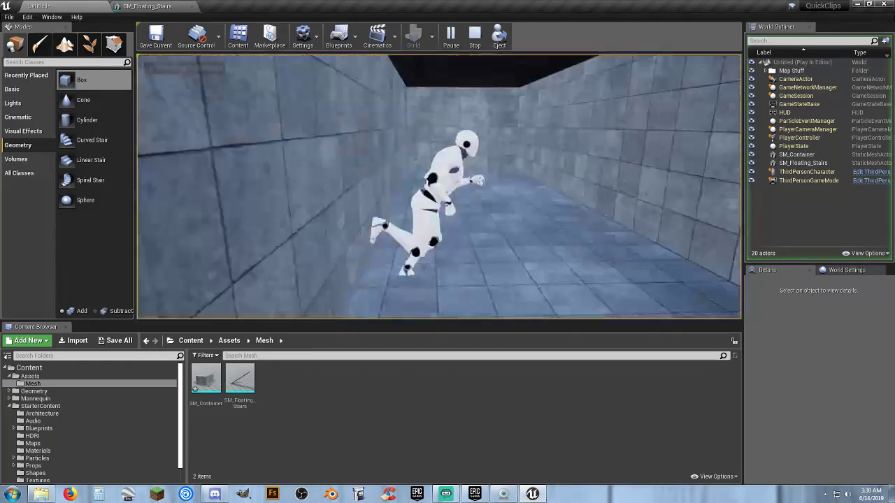
pyautogui.press('w')
pyautogui.press('s')
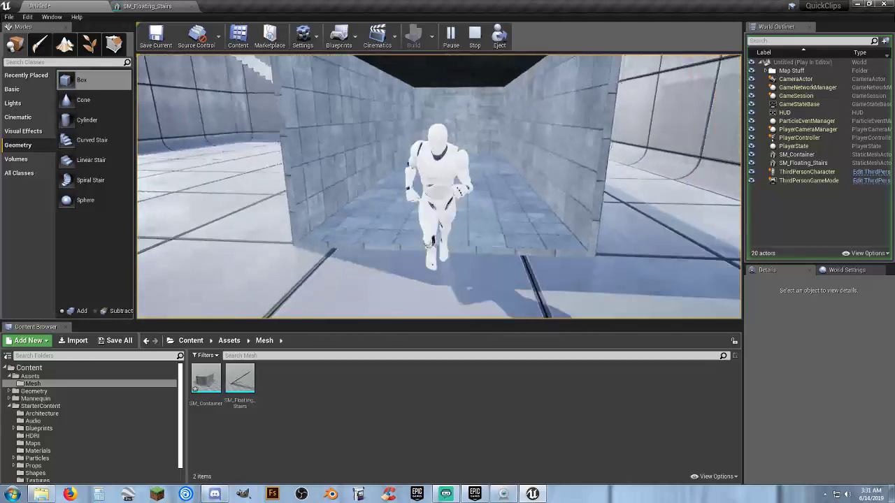
pyautogui.press('d')
pyautogui.press('w')
pyautogui.press('a')
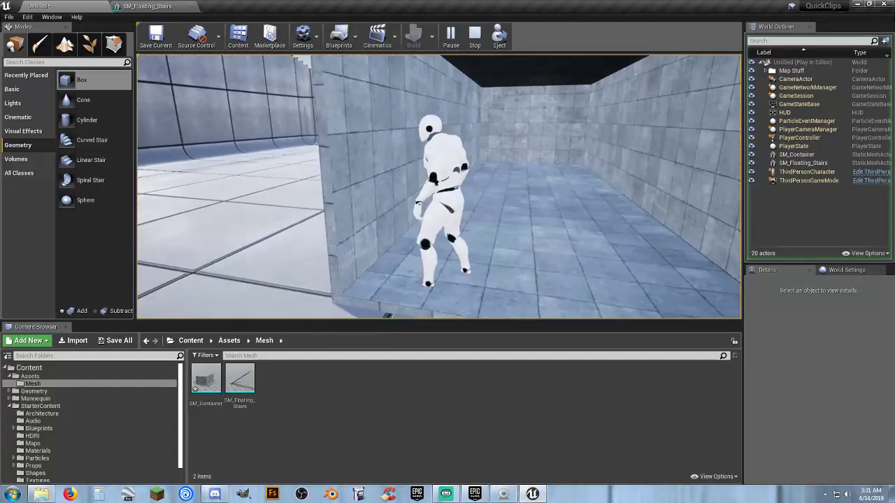
pyautogui.press('w')
pyautogui.press('a')
pyautogui.press('d')
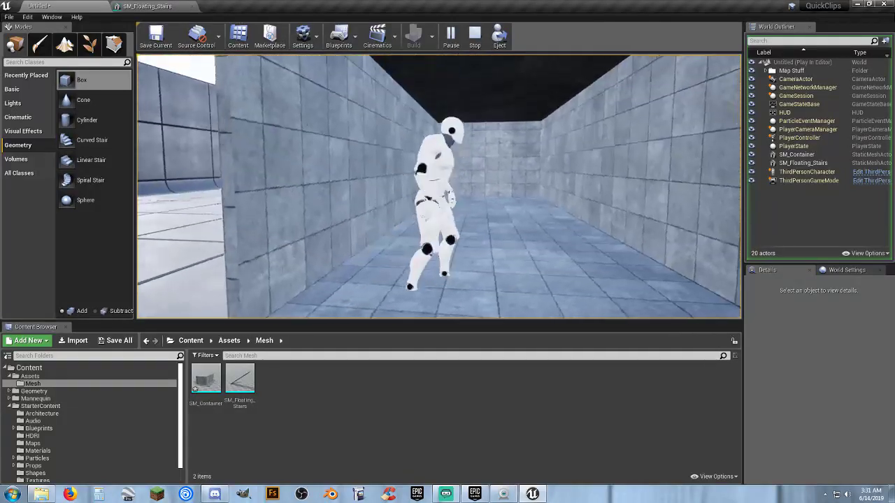
pyautogui.press('space')
pyautogui.press('a')
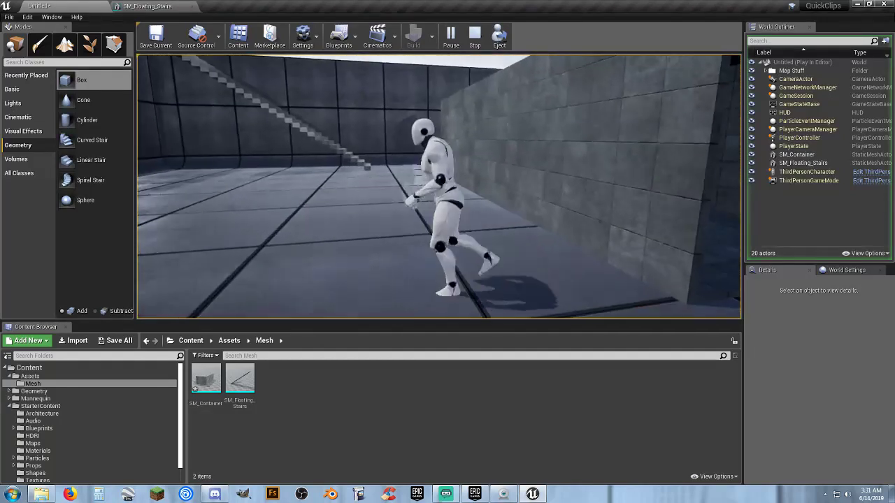
pyautogui.press('Escape')
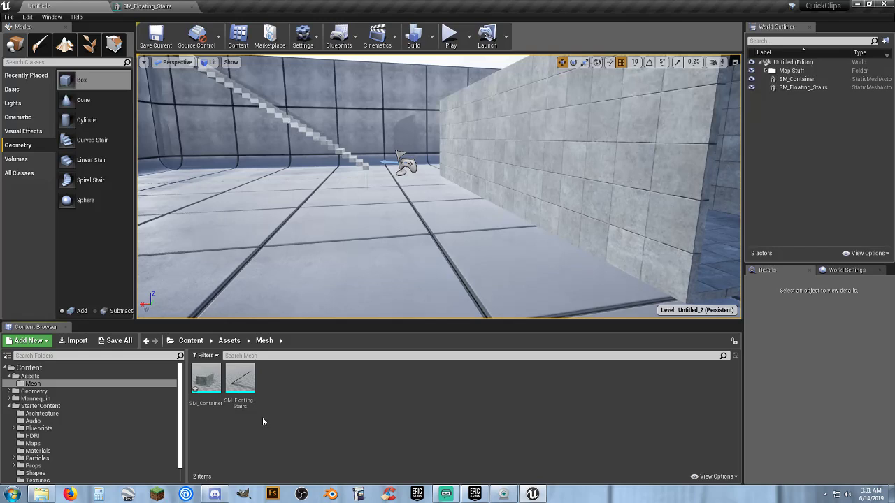
# Open the SM_Container mesh for editing and add a box simplified collision to it.
pyautogui.doubleClick(206, 378)
pyautogui.moveTo(401, 325); pyautogui.dragTo(140, 333, button='right')
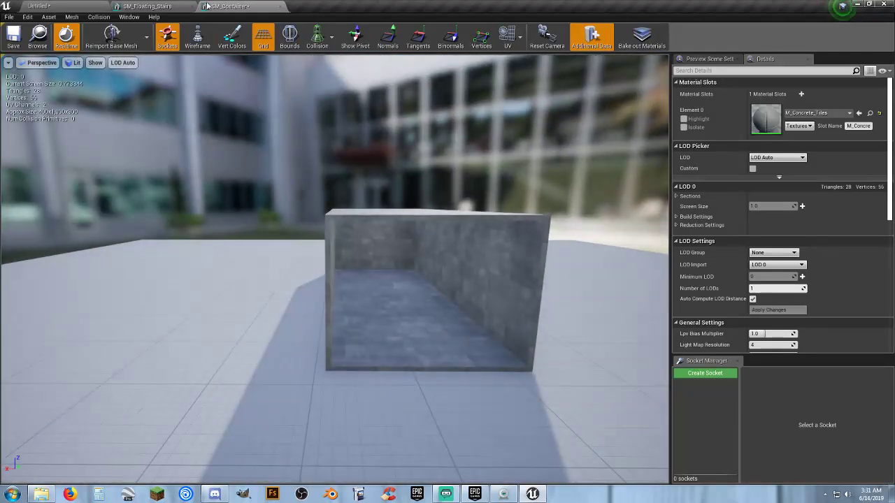
pyautogui.click(98, 17)
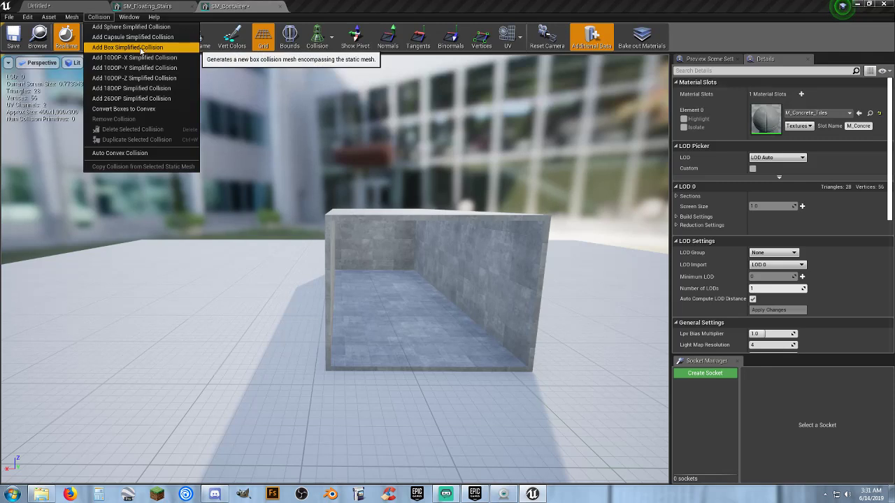
pyautogui.click(140, 48)
pyautogui.press('w')
pyautogui.moveTo(466, 265)
pyautogui.mouseDown(button='right')
pyautogui.moveTo(475, 255)
pyautogui.moveTo(472, 271)
pyautogui.mouseUp(button='right')
pyautogui.press('a')
pyautogui.press('d')
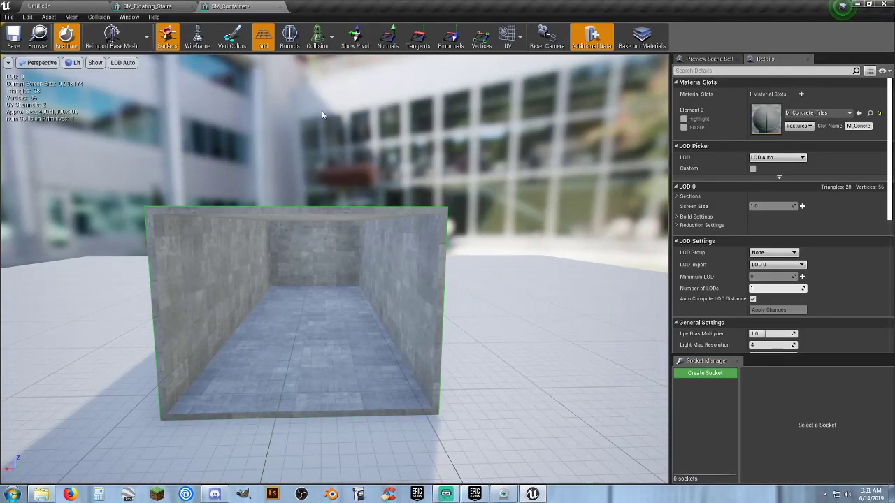
# Select the collision box and scale it down vertically into a thin horizontal slab.
pyautogui.click(355, 209)
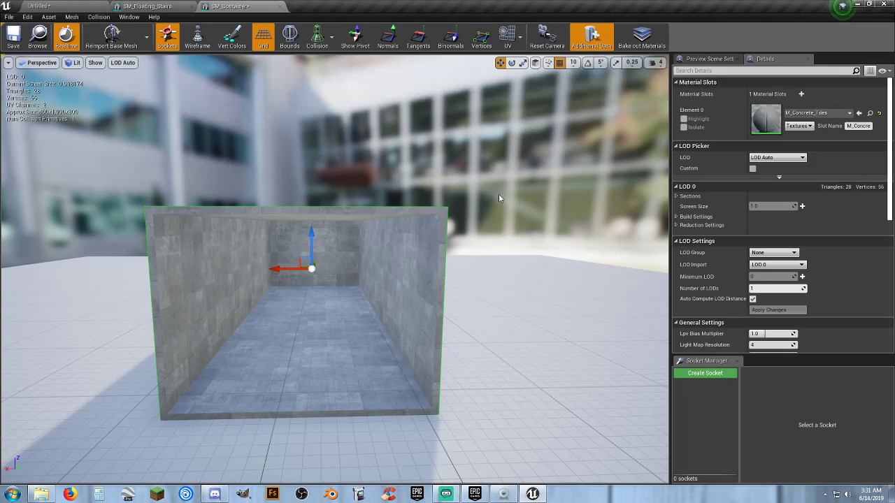
pyautogui.press('d')
pyautogui.moveTo(499, 195); pyautogui.dragTo(534, 94, button='right')
pyautogui.press('s')
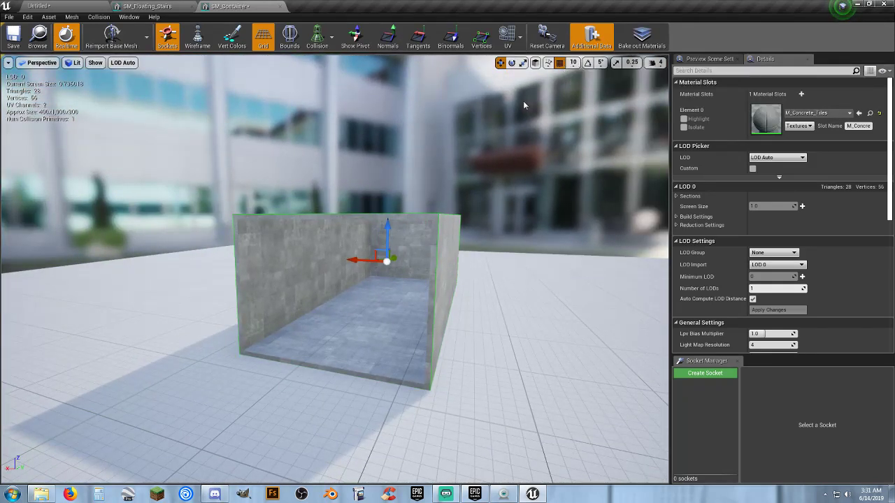
pyautogui.moveTo(557, 72); pyautogui.dragTo(561, 74, button='right')
pyautogui.press('a')
pyautogui.press('w')
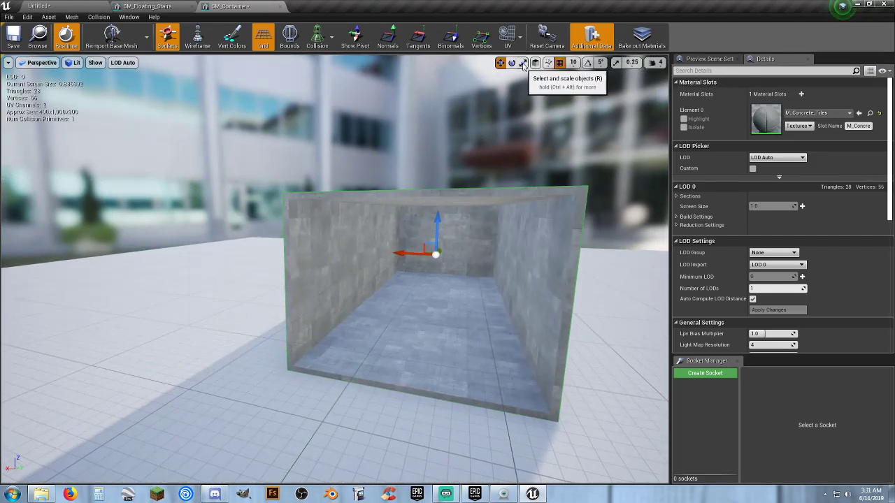
pyautogui.click(522, 63)
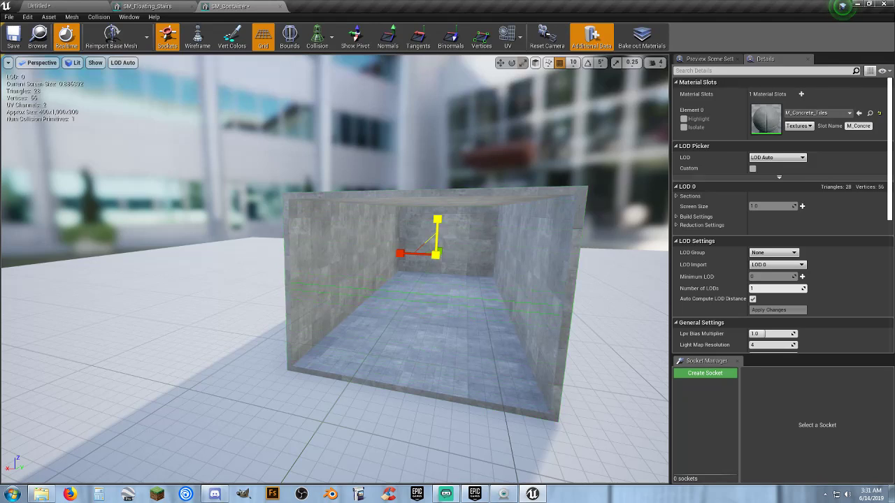
pyautogui.moveTo(437, 220); pyautogui.dragTo(472, 247)
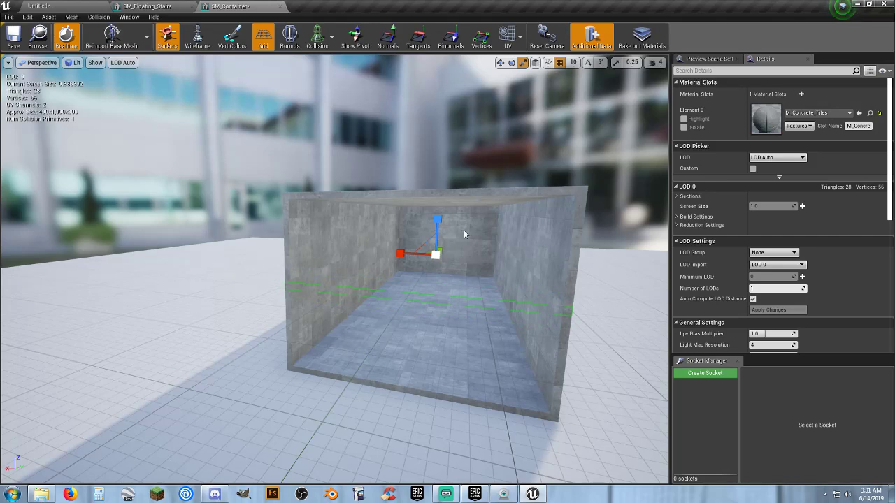
# Raise the thin collision slab until it lines up with the container's ceiling.
pyautogui.click(500, 63)
pyautogui.moveTo(434, 219); pyautogui.dragTo(448, 165)
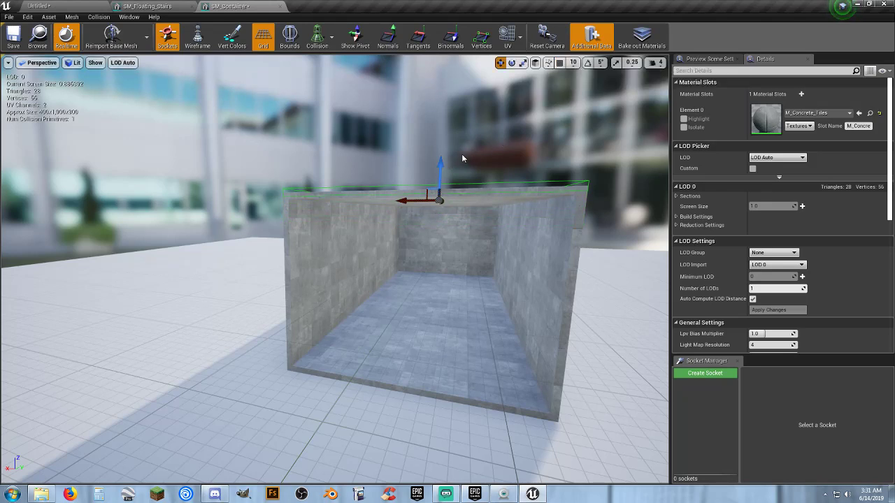
pyautogui.moveTo(442, 162); pyautogui.dragTo(440, 166)
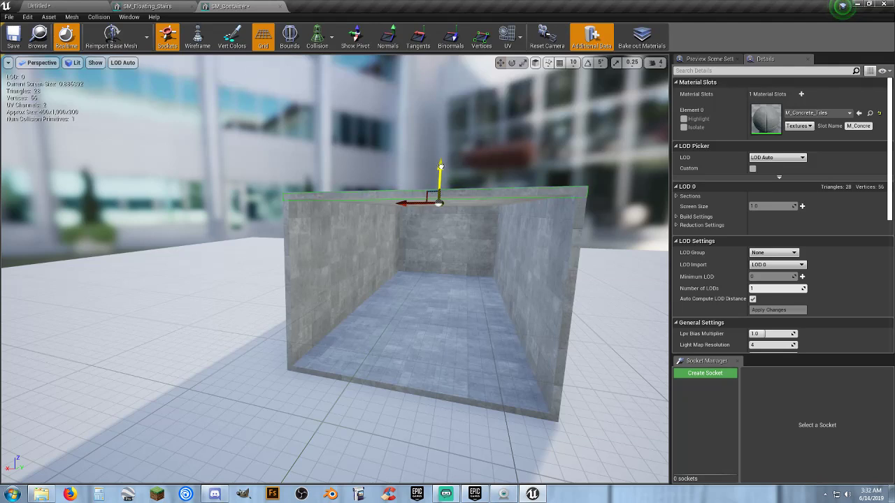
pyautogui.moveTo(440, 165); pyautogui.dragTo(440, 166)
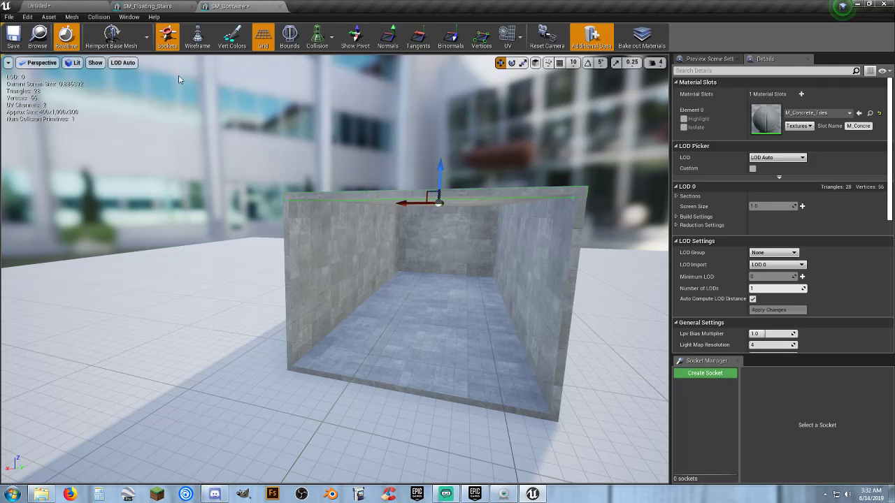
# Add a second box simplified collision, flattened into a thin slab and lowered to the container's floor.
pyautogui.click(101, 18)
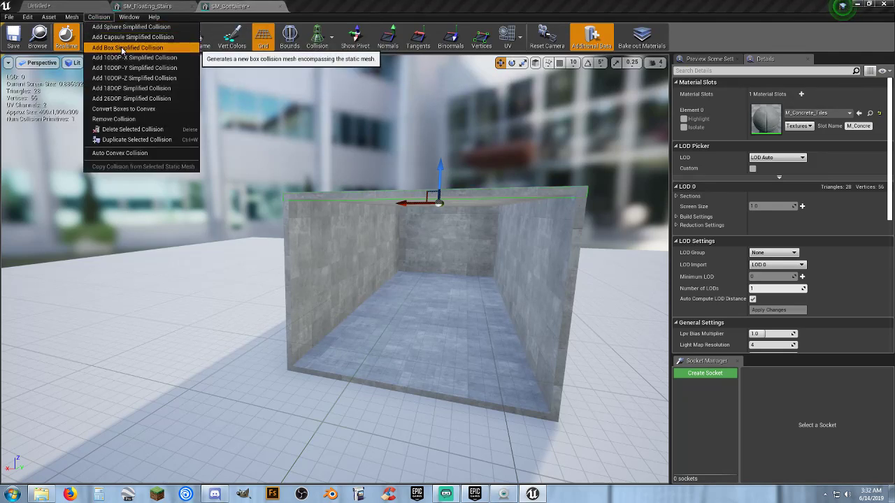
pyautogui.click(122, 48)
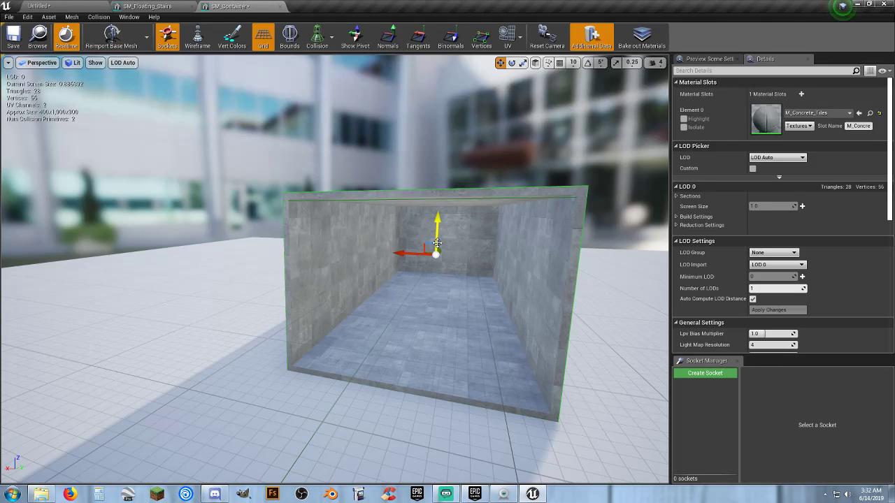
pyautogui.click(522, 63)
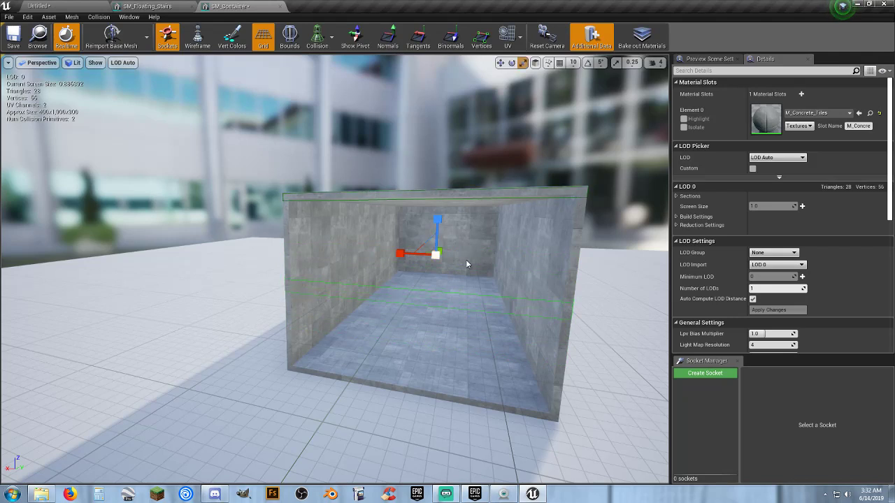
pyautogui.click(500, 62)
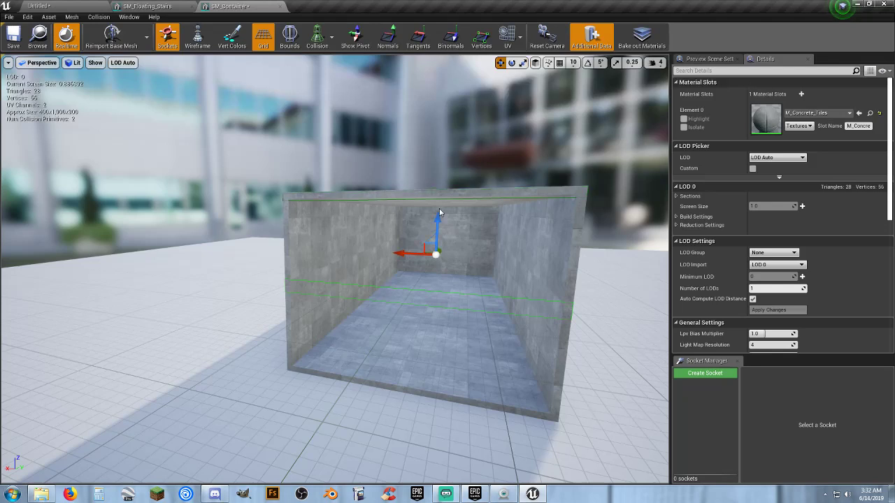
pyautogui.moveTo(435, 217); pyautogui.dragTo(433, 270)
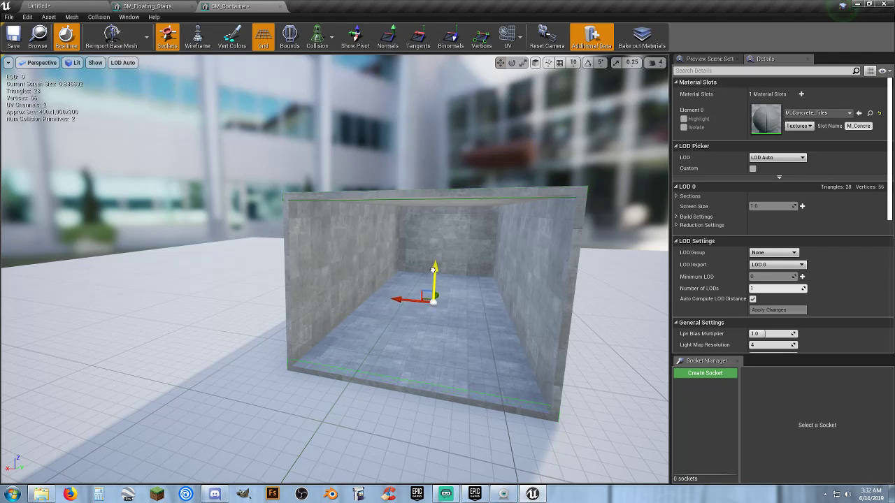
# Try to rescale the thickness of the floor collision slab against the container's bottom edge.
pyautogui.click(523, 63)
pyautogui.moveTo(520, 78); pyautogui.dragTo(544, 72, button='right')
pyautogui.press('w')
pyautogui.moveTo(412, 149); pyautogui.dragTo(448, 131, button='right')
pyautogui.moveTo(401, 145); pyautogui.dragTo(401, 145)
pyautogui.hotkey('ctrl', 'z')
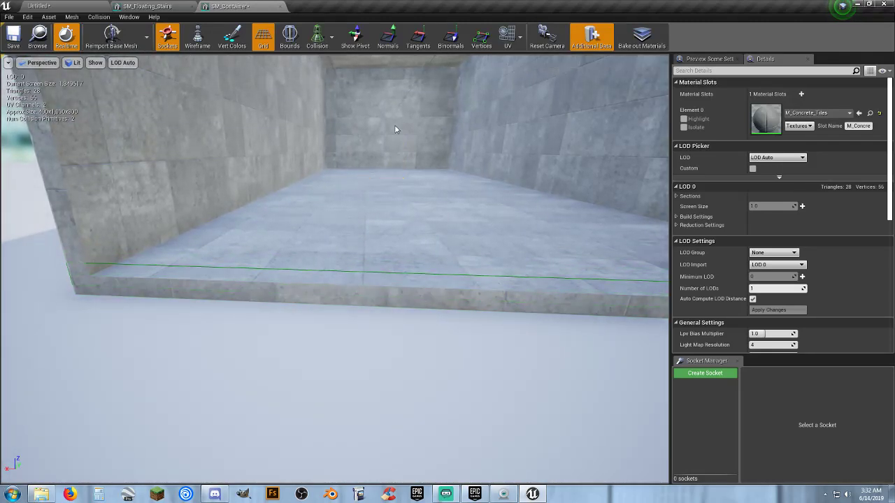
pyautogui.click(272, 273)
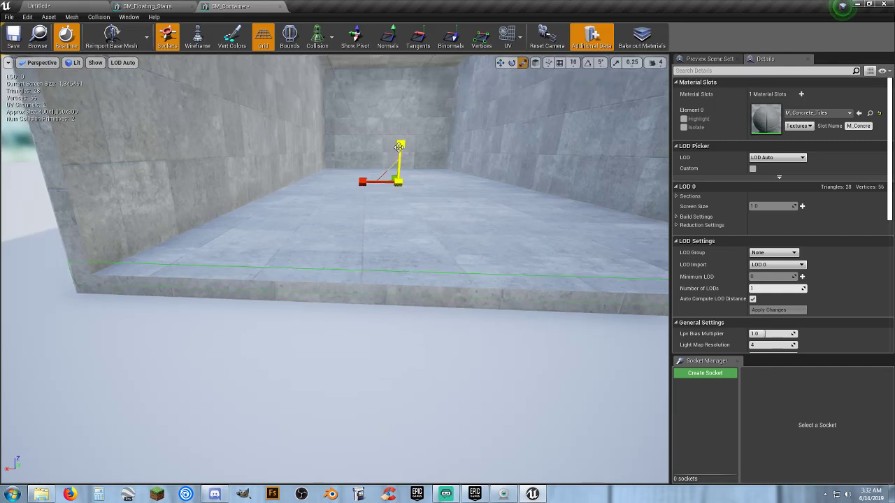
pyautogui.moveTo(399, 146); pyautogui.dragTo(399, 148)
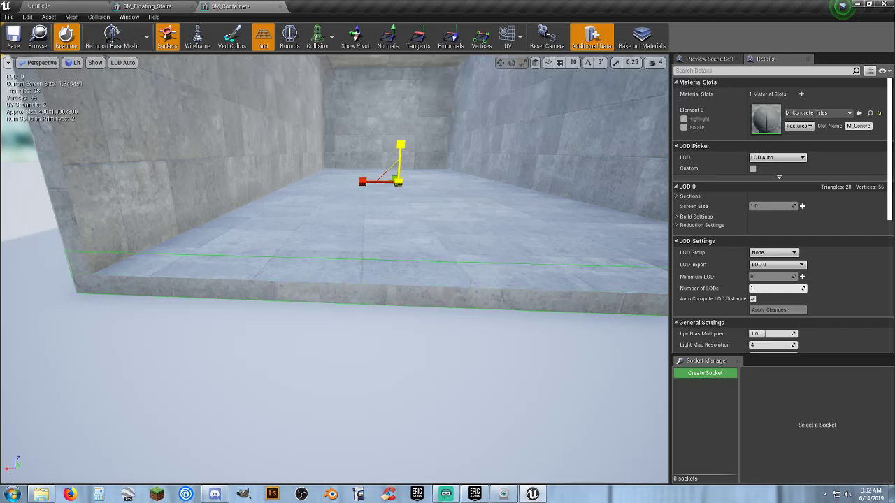
# Lower the floor collision slab flush with the container's floor surface and return to the level.
pyautogui.press('w')
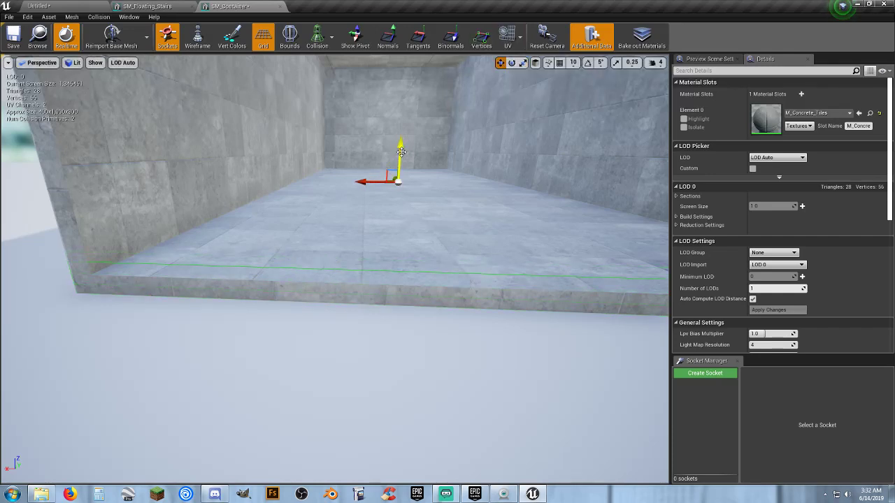
pyautogui.moveTo(400, 152); pyautogui.dragTo(400, 156)
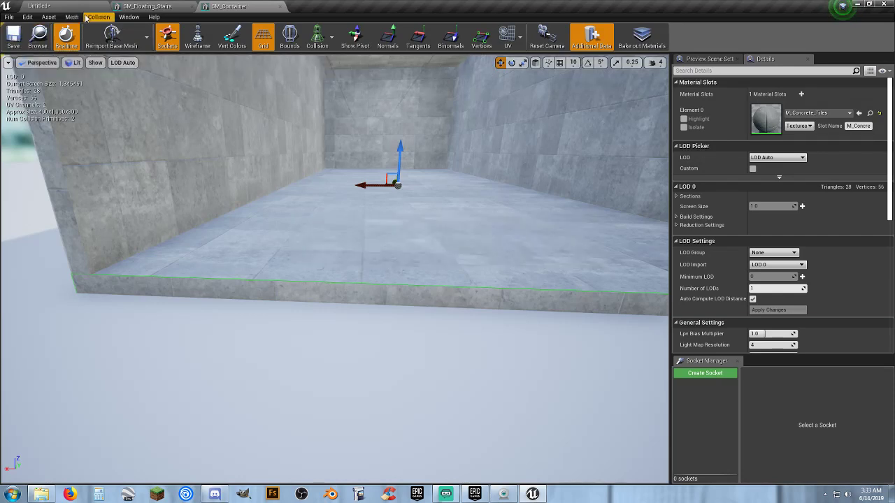
pyautogui.click(38, 6)
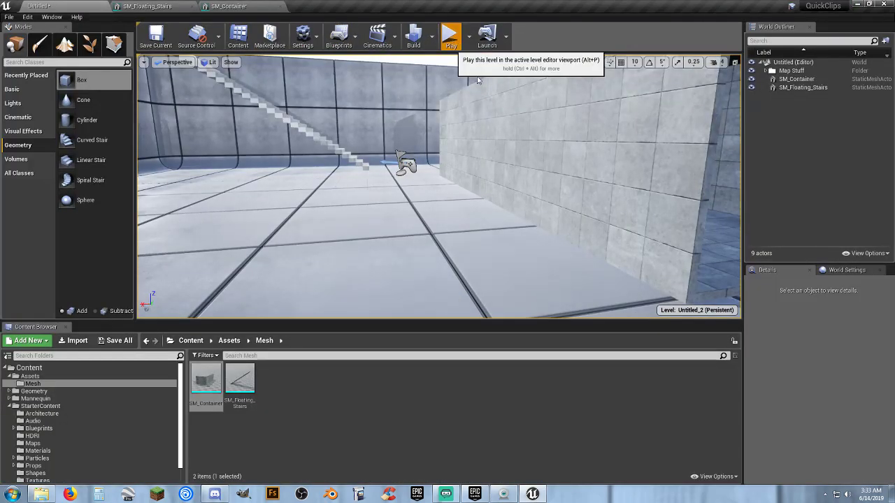
# Play-test the level by running and jumping the character into SM_Container to check its floor and ceiling collision.
pyautogui.click(450, 36)
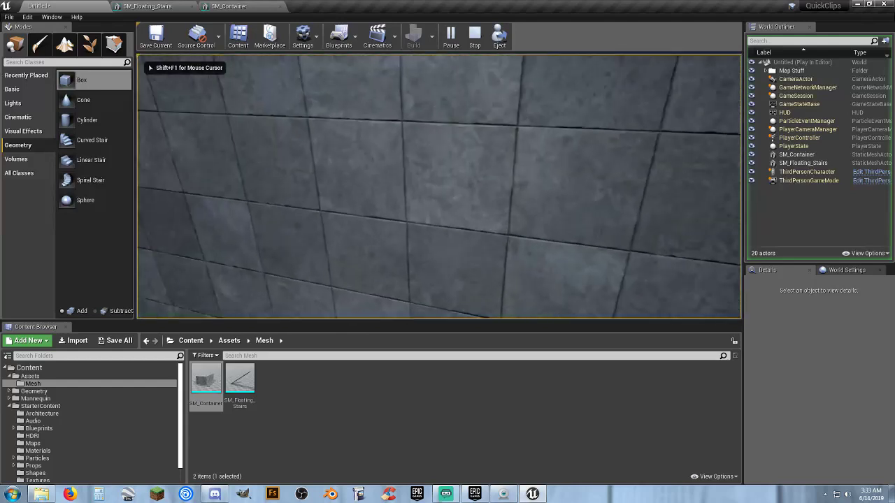
pyautogui.press('w')
pyautogui.press('space')
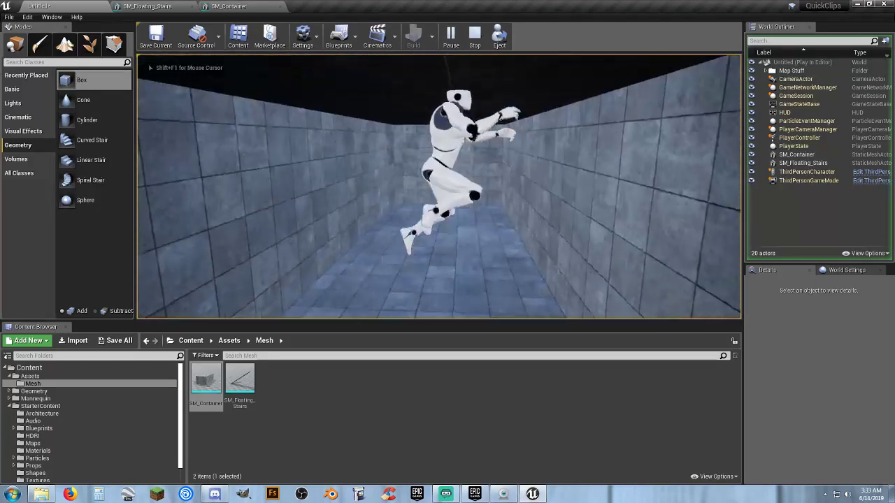
pyautogui.press('s')
pyautogui.press('Escape')
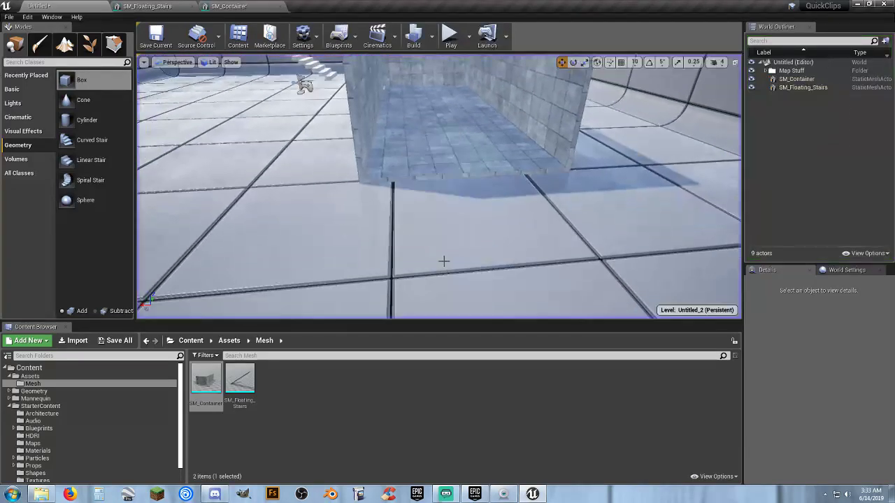
# Raise SM_Container off the level floor to a Z location of about 206.
pyautogui.click(476, 160)
pyautogui.moveTo(476, 160); pyautogui.dragTo(459, 115, button='right')
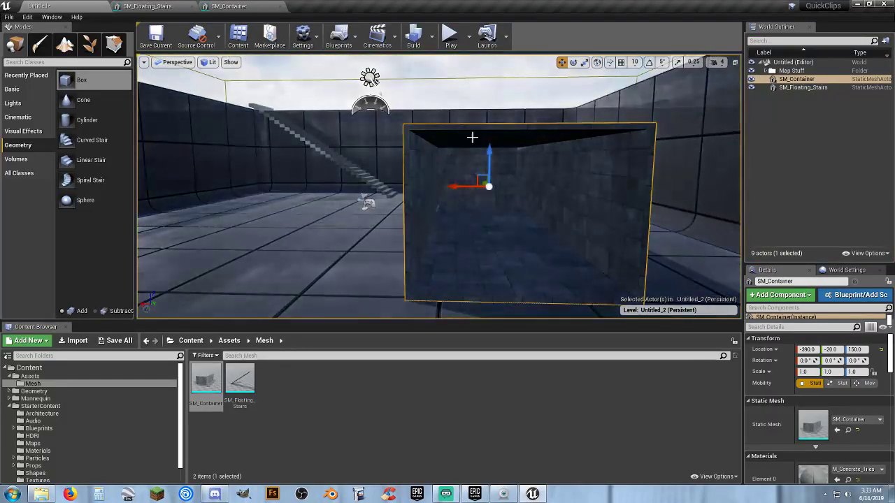
pyautogui.moveTo(489, 152); pyautogui.dragTo(488, 134)
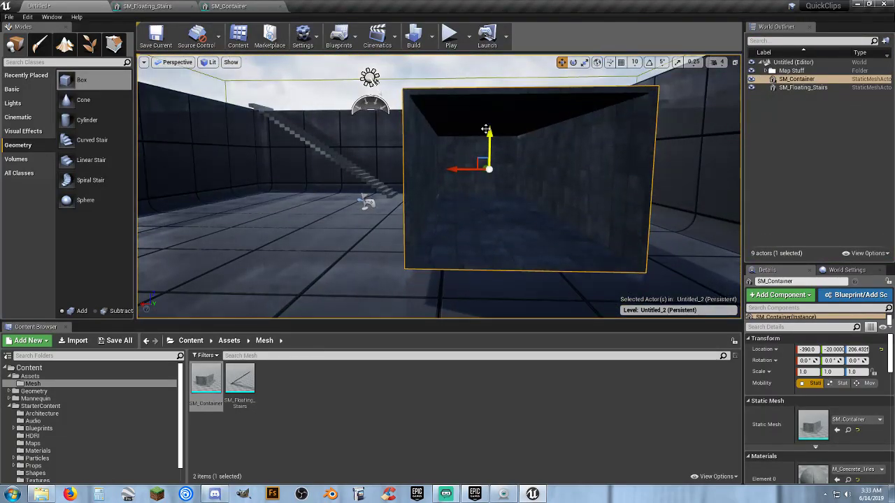
# Play-test the raised container by jumping up into it and running against its side walls.
pyautogui.click(451, 44)
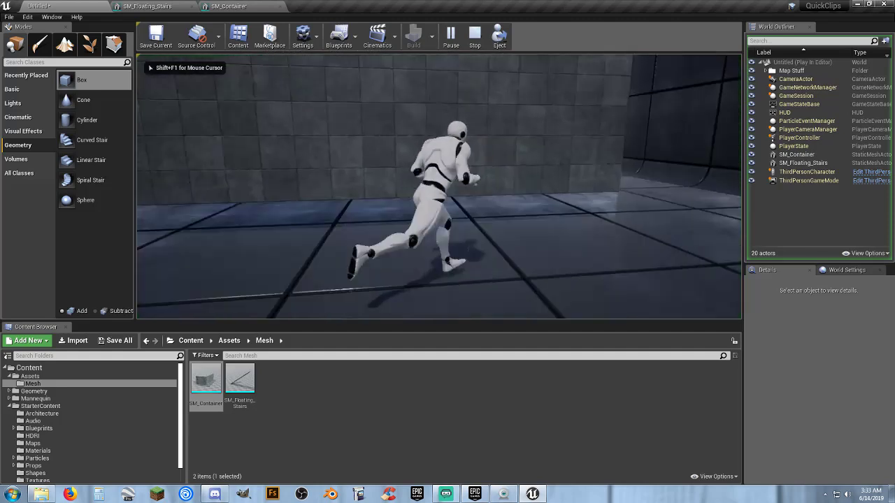
pyautogui.press('d')
pyautogui.press('w')
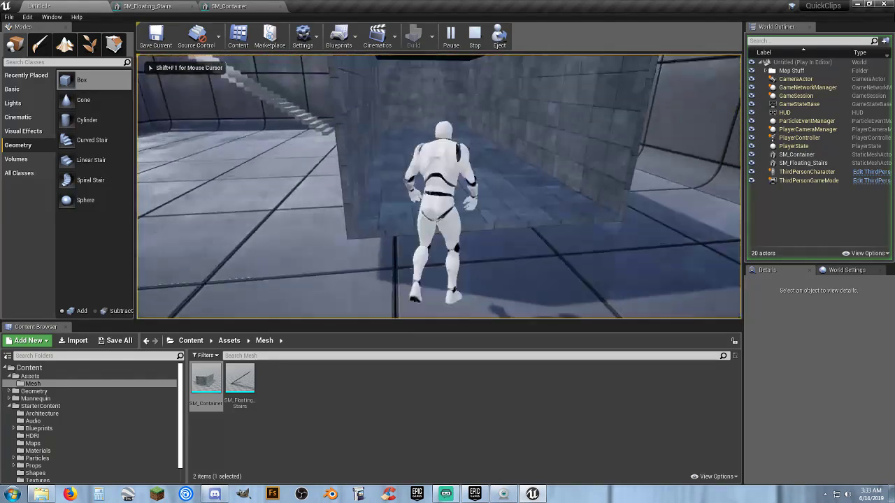
pyautogui.press('space')
pyautogui.press('space')
pyautogui.press('w')
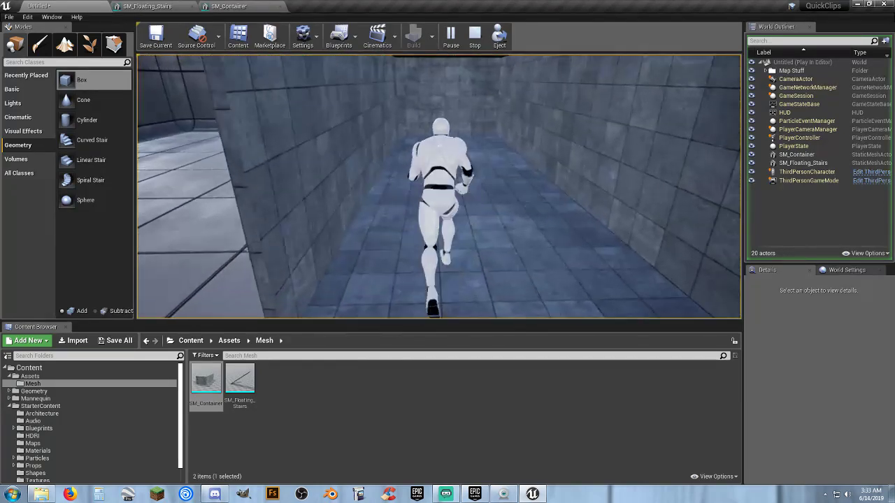
pyautogui.press('a')
pyautogui.press('s')
pyautogui.press('a')
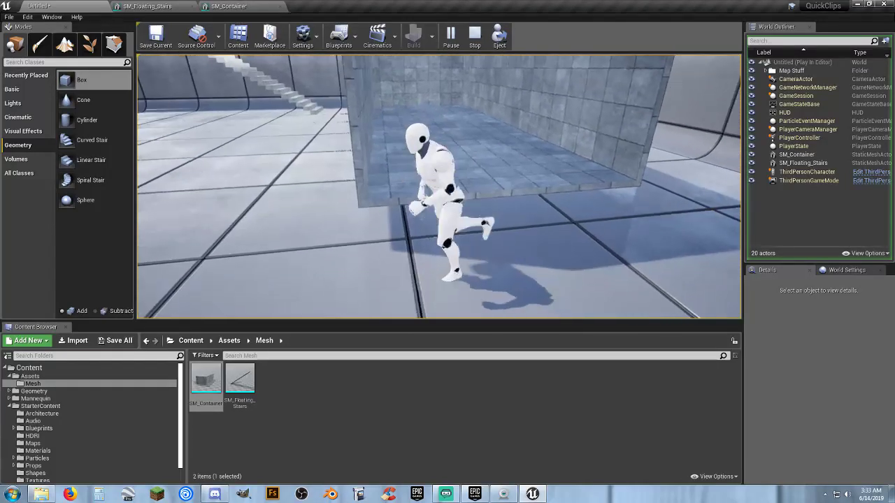
pyautogui.press('Escape')
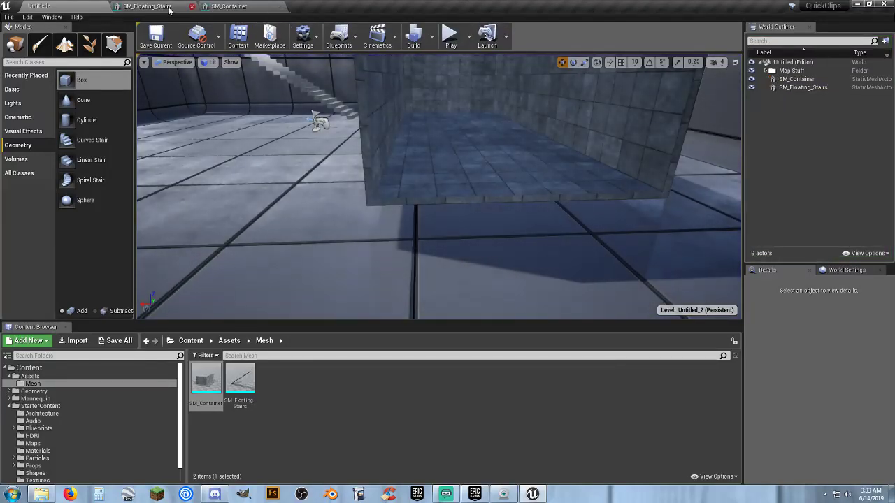
# Close the SM_Floating_Stairs editor and add a third box simplified collision to the SM_Container mesh.
pyautogui.click(165, 7)
pyautogui.click(192, 6)
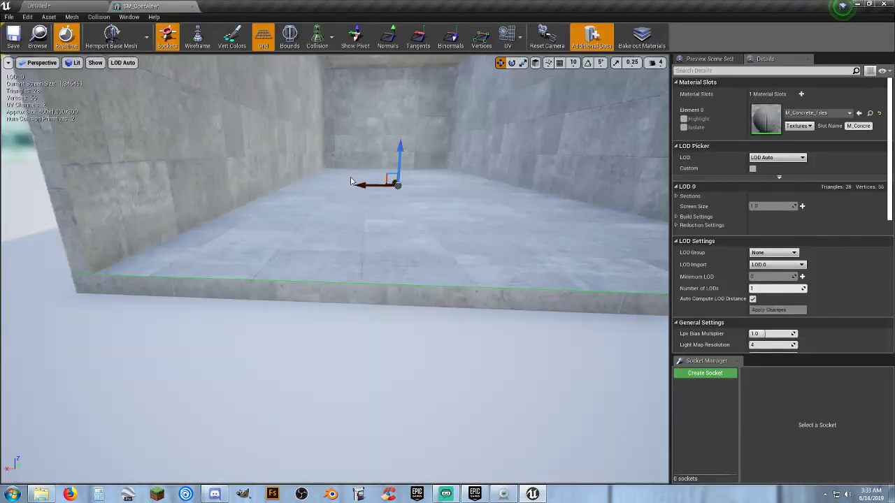
pyautogui.moveTo(351, 181)
pyautogui.mouseDown(button='right')
pyautogui.moveTo(351, 139)
pyautogui.moveTo(350, 193)
pyautogui.moveTo(351, 172)
pyautogui.mouseUp(button='right')
pyautogui.press('s')
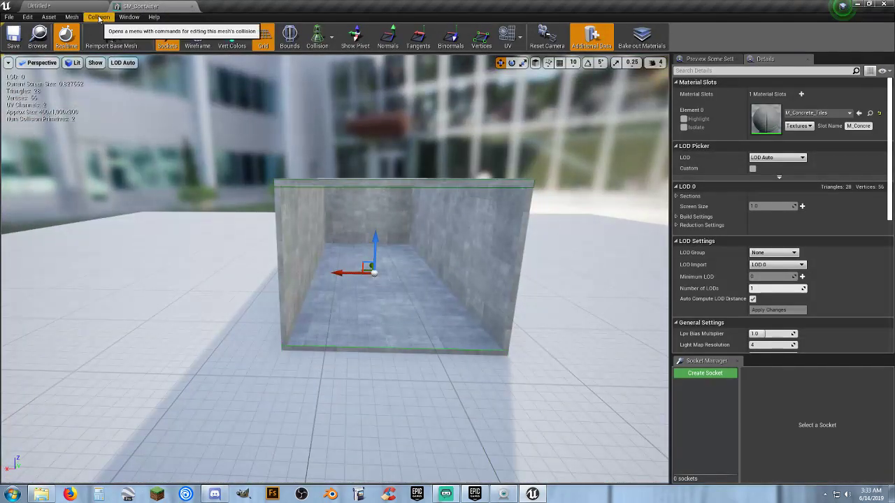
pyautogui.click(99, 17)
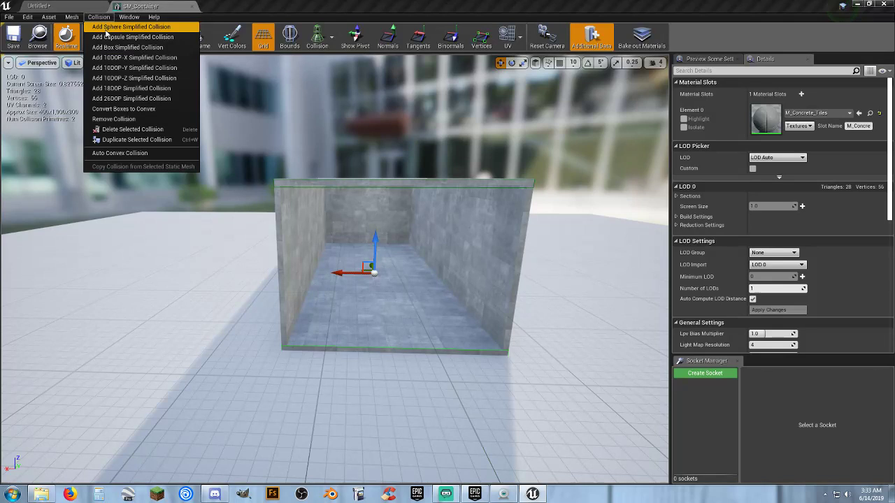
pyautogui.click(133, 47)
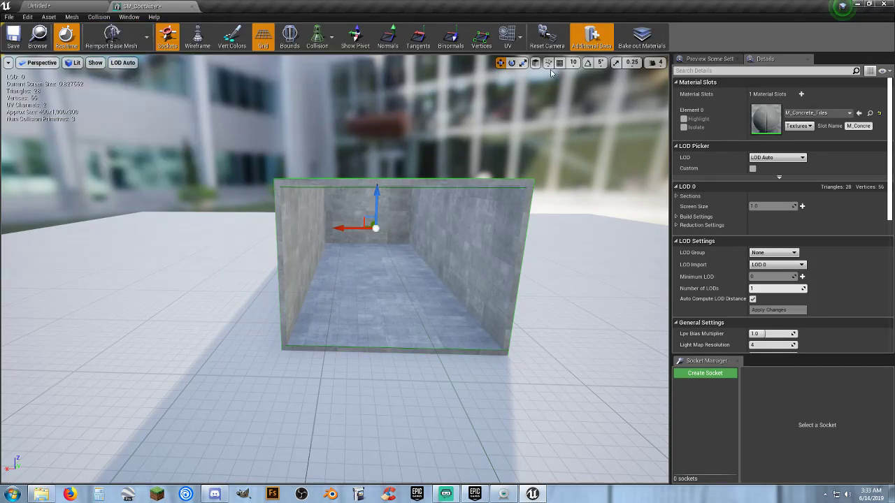
# Scale the new collision box down along X into a thin upright slab matching the side wall's thickness.
pyautogui.click(522, 63)
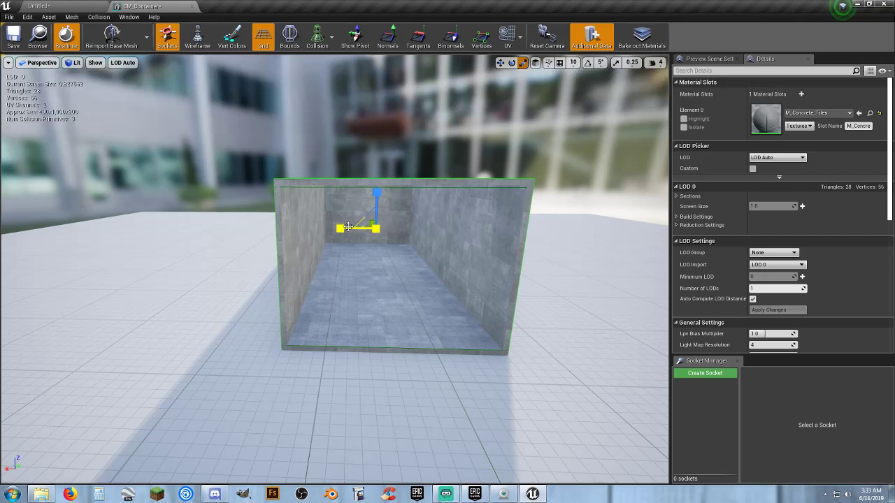
pyautogui.moveTo(341, 229); pyautogui.dragTo(342, 230)
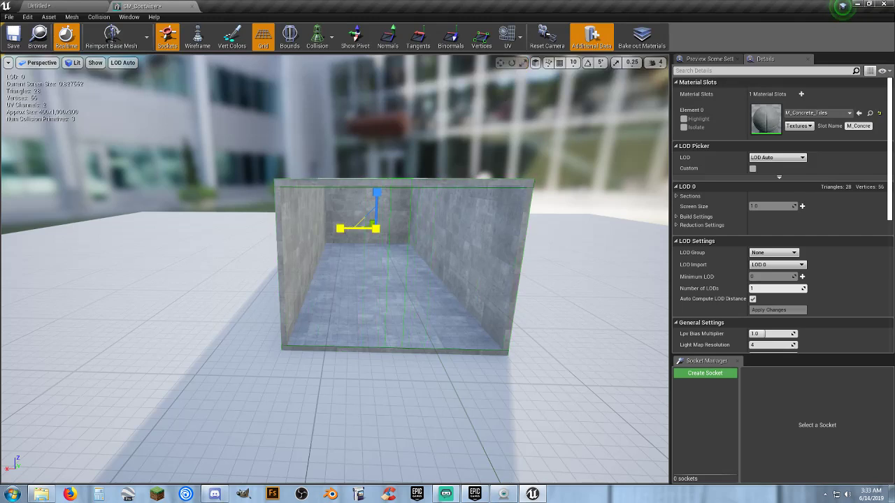
pyautogui.moveTo(342, 230); pyautogui.dragTo(338, 230)
pyautogui.press('w')
pyautogui.moveTo(395, 168); pyautogui.dragTo(375, 251, button='right')
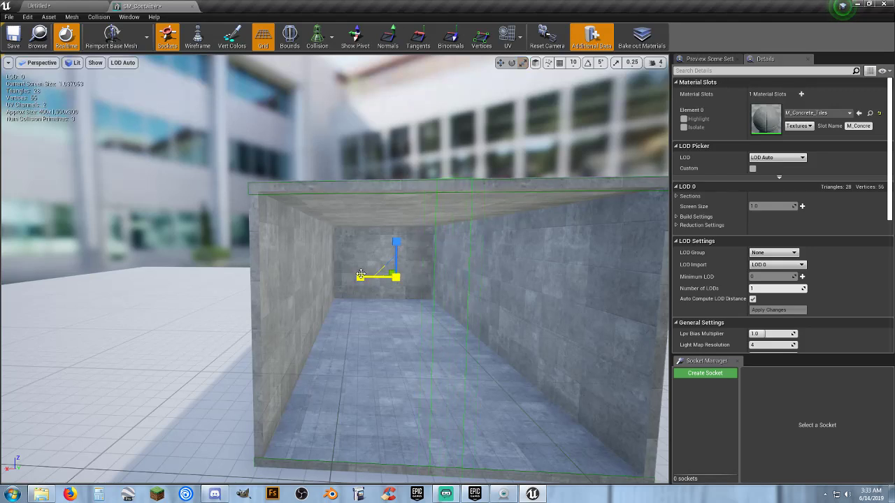
pyautogui.moveTo(360, 275); pyautogui.dragTo(360, 274)
pyautogui.click(362, 274)
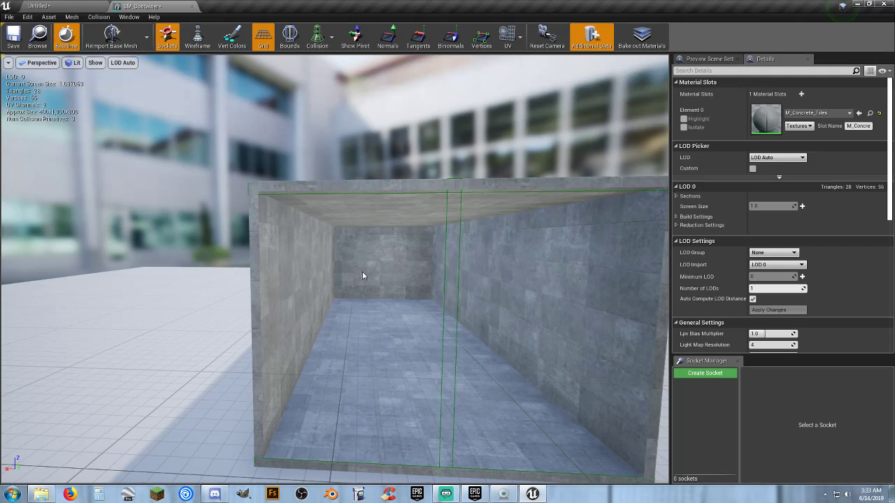
# Move the thin upright collision slab along positive X until it lines up with the container's side wall.
pyautogui.click(445, 255)
pyautogui.press('w')
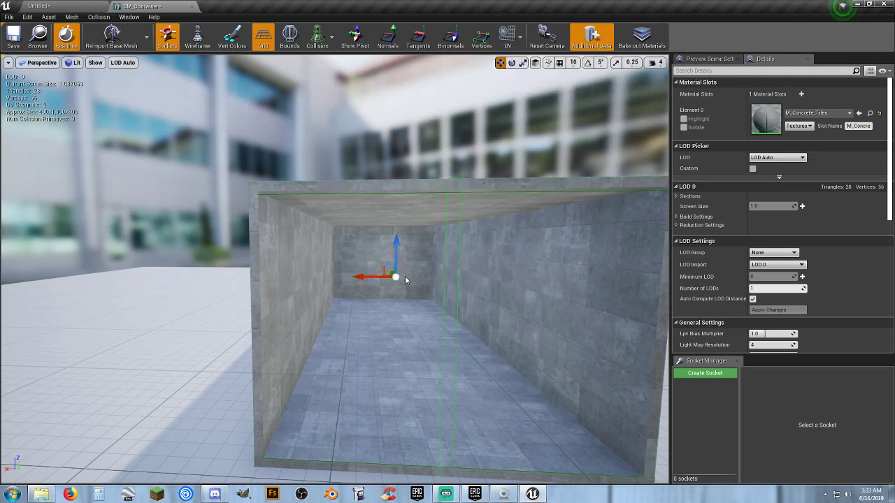
pyautogui.moveTo(365, 287); pyautogui.dragTo(281, 285)
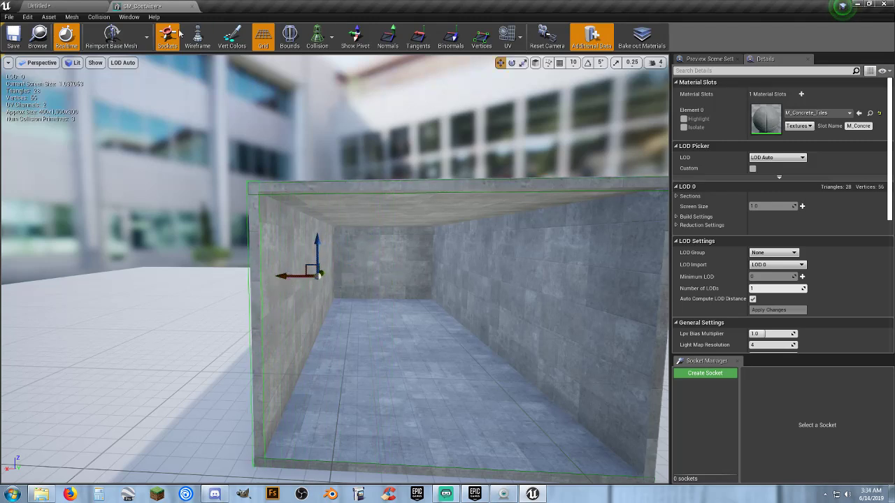
# Add a fourth box simplified collision and scale it along X into a thin upright slab.
pyautogui.click(99, 17)
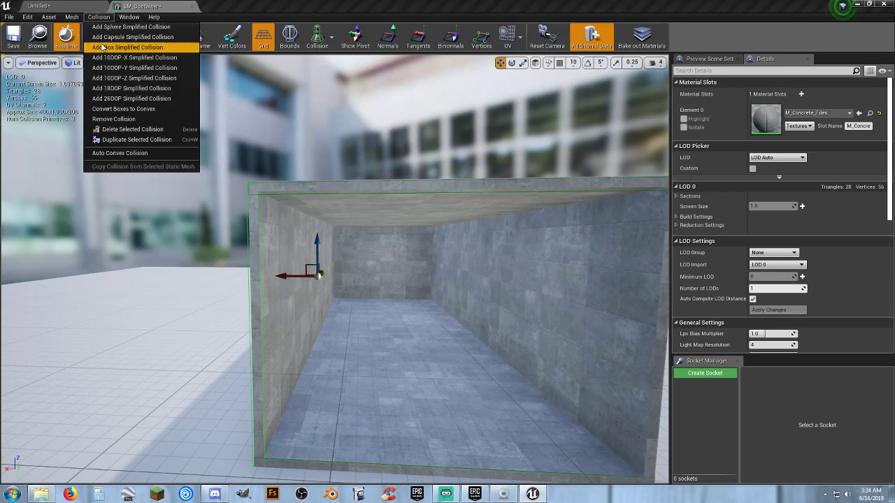
pyautogui.click(137, 67)
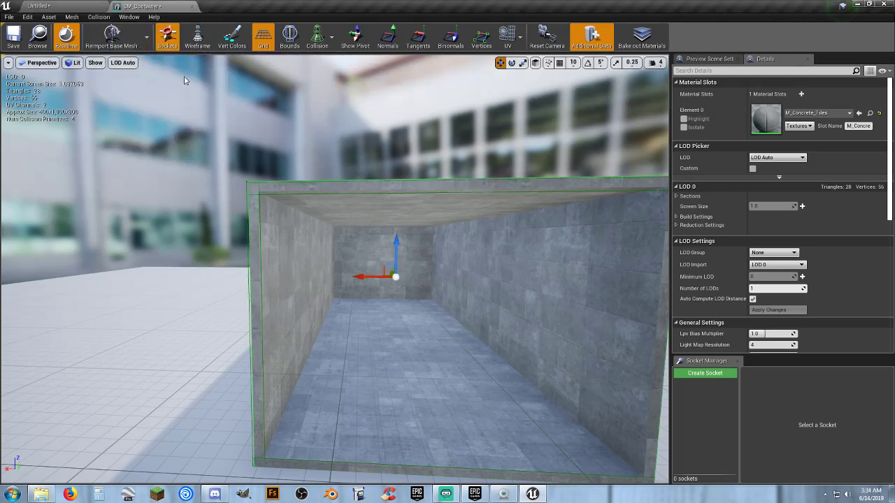
pyautogui.click(523, 63)
pyautogui.moveTo(359, 273); pyautogui.dragTo(371, 273)
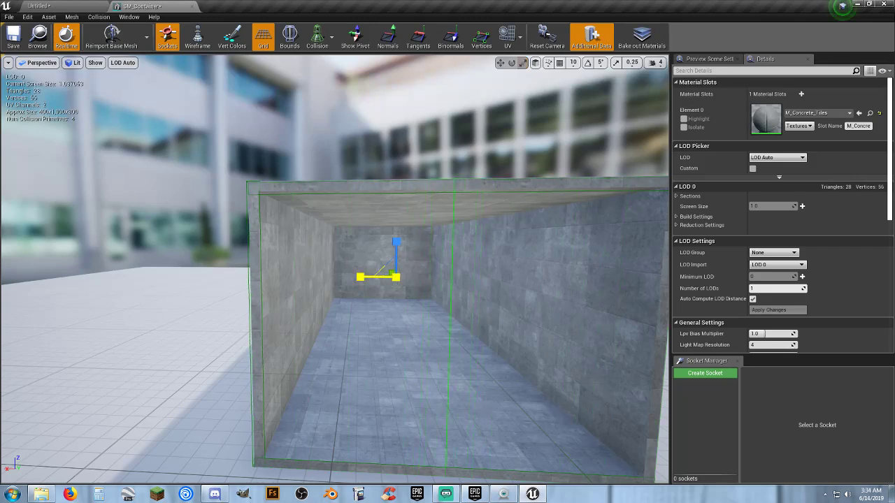
pyautogui.moveTo(370, 274); pyautogui.dragTo(371, 273)
# Move the fourth collision slab along negative X onto the container's opposite side wall.
pyautogui.press('s')
pyautogui.moveTo(447, 144)
pyautogui.mouseDown(button='right')
pyautogui.moveTo(453, 148)
pyautogui.moveTo(447, 143)
pyautogui.mouseUp(button='right')
pyautogui.press('d')
pyautogui.click(501, 63)
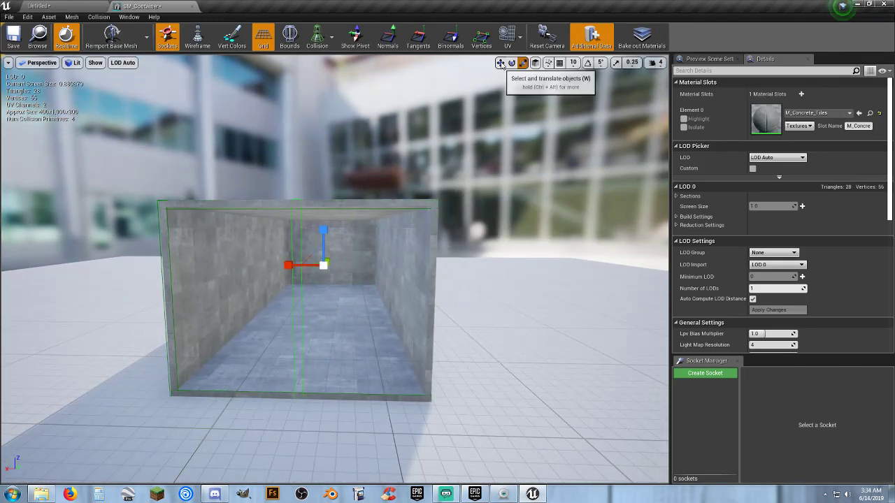
pyautogui.moveTo(289, 262); pyautogui.dragTo(354, 269)
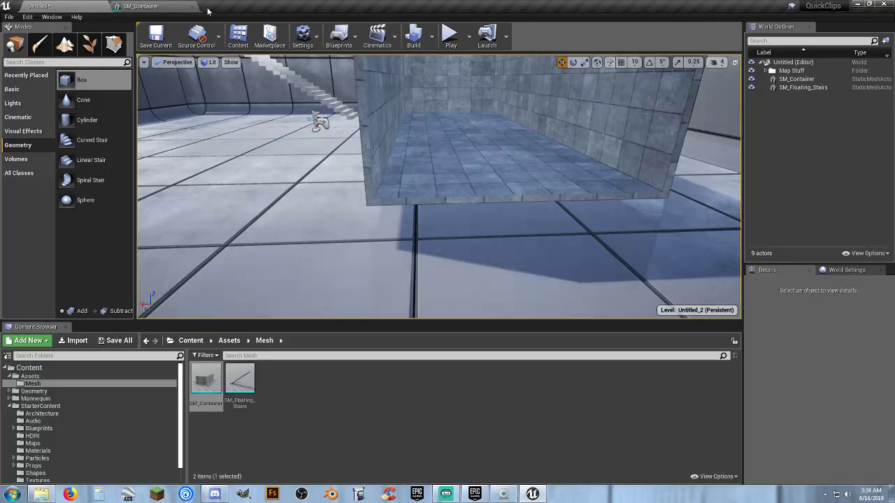
# Return to the level and play-test the container by jumping inside and running against both side walls and the back wall.
pyautogui.click(70, 6)
pyautogui.click(449, 35)
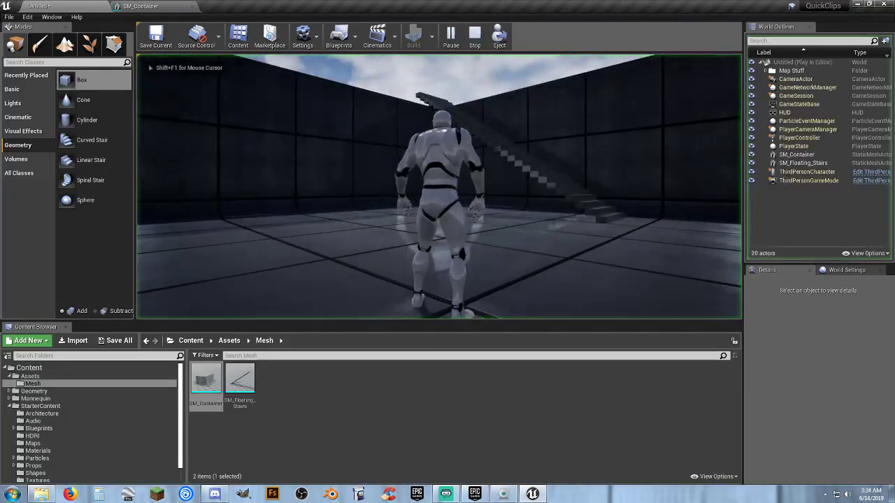
pyautogui.press('w')
pyautogui.press('space')
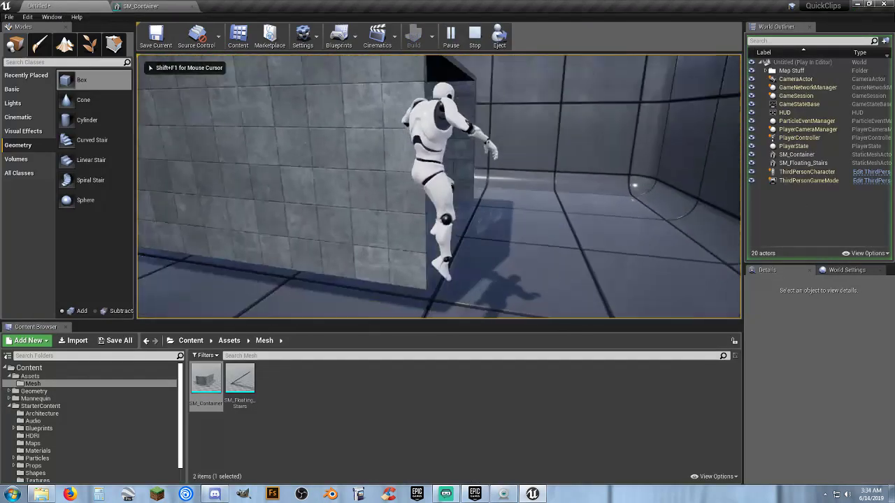
pyautogui.press('space')
pyautogui.press('d')
pyautogui.press('a')
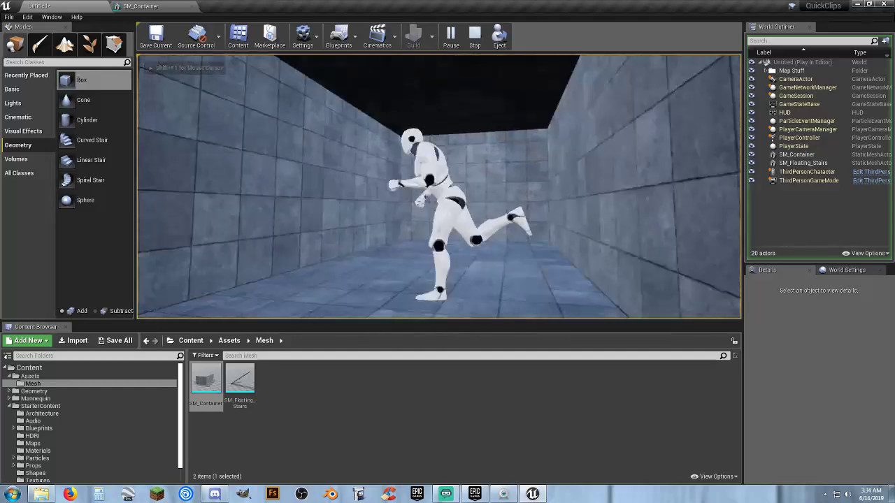
pyautogui.press('d')
pyautogui.press('w')
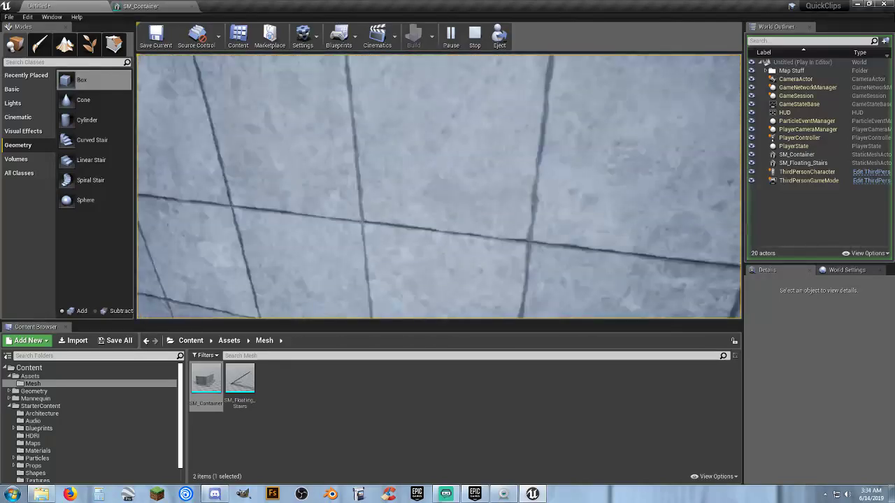
pyautogui.press('space')
pyautogui.press('w')
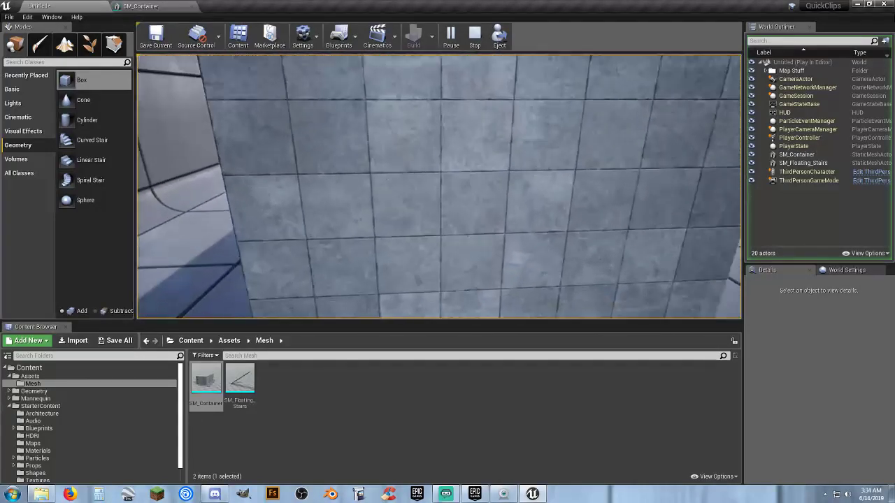
pyautogui.press('a')
pyautogui.press('Escape')
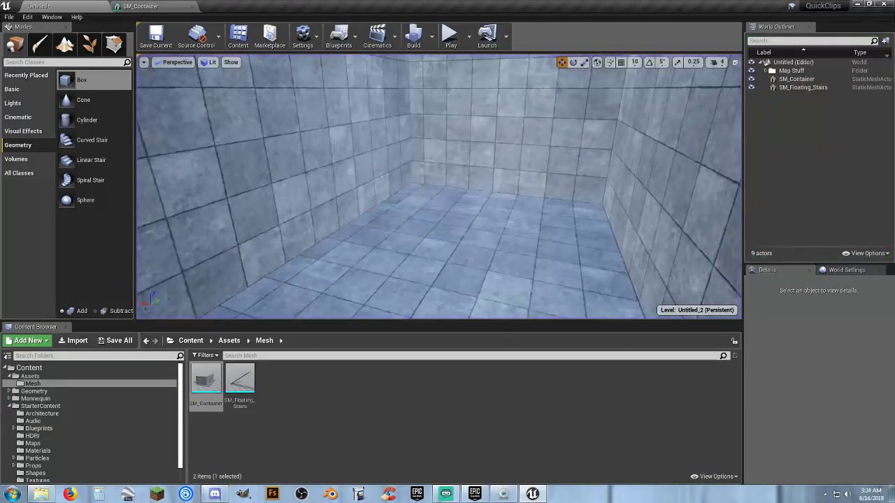
# In the SM_Container mesh editor, add a fifth box simplified collision and scale it along Y into a thin upright slab.
pyautogui.click(147, 7)
pyautogui.press('d')
pyautogui.moveTo(327, 107); pyautogui.dragTo(328, 107, button='right')
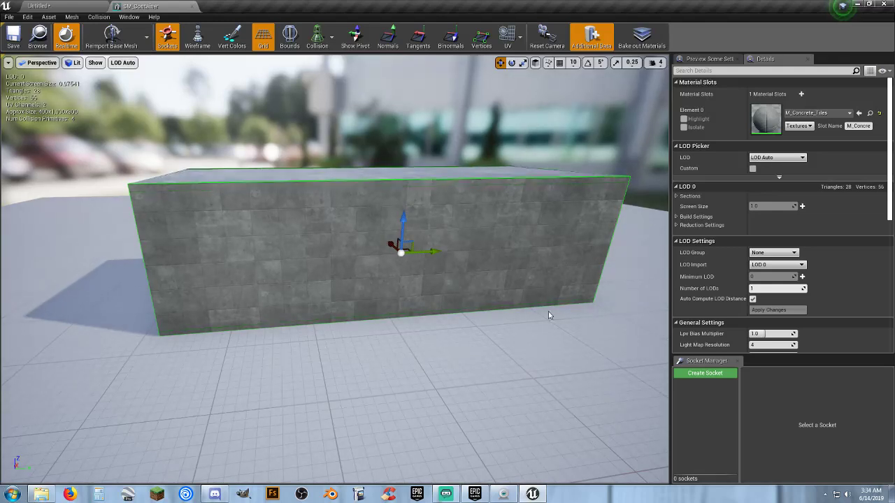
pyautogui.click(102, 17)
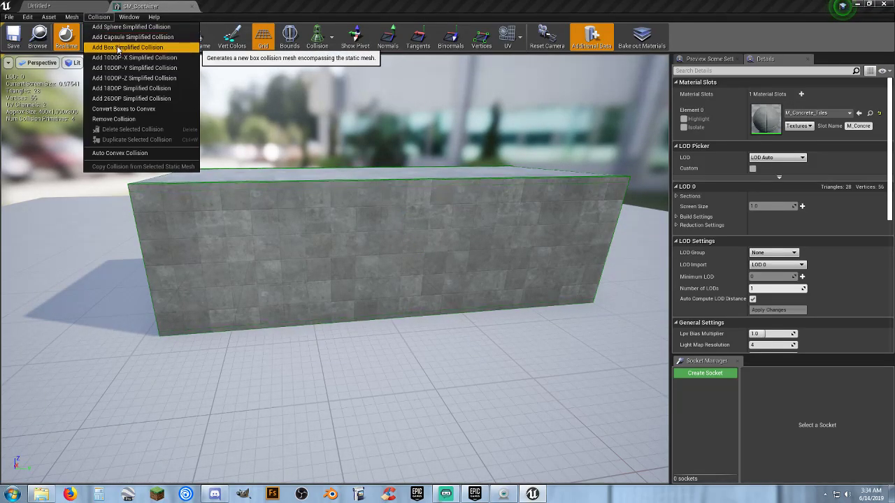
pyautogui.click(119, 47)
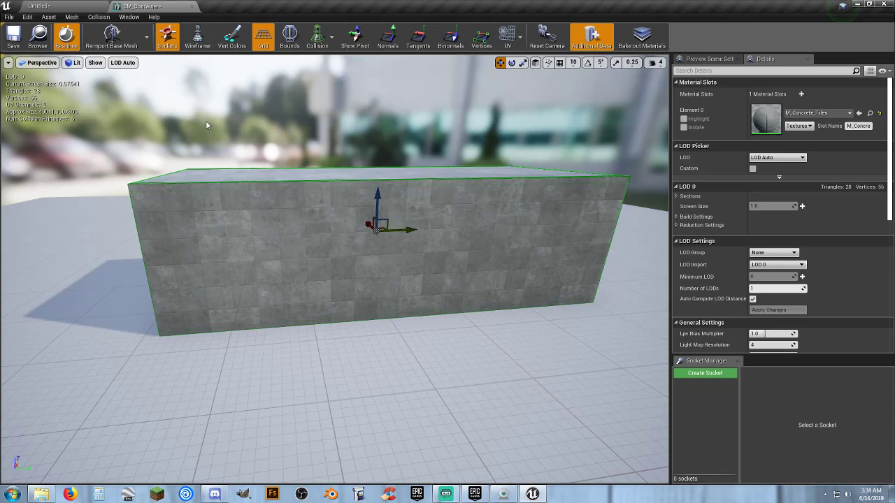
pyautogui.click(523, 64)
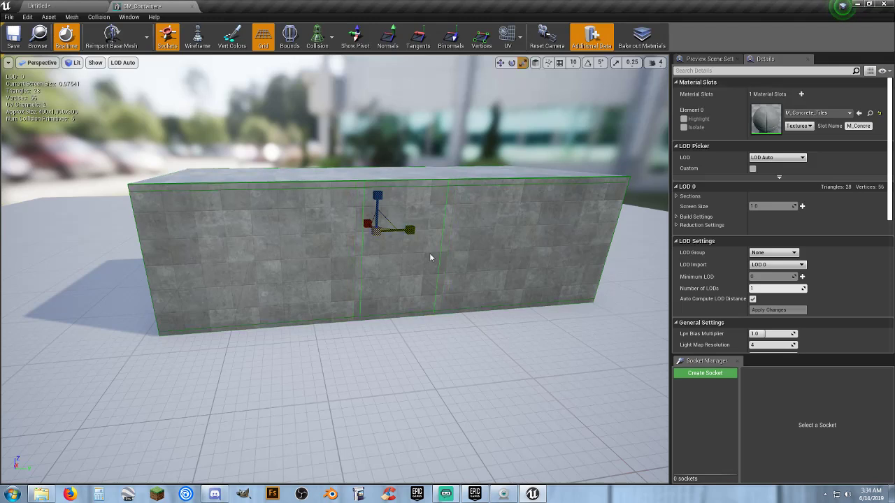
pyautogui.scroll(6, 429, 256)
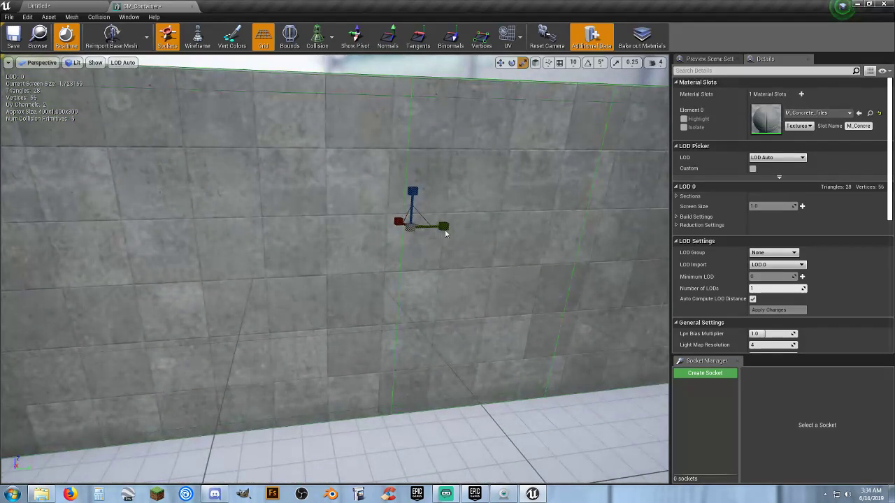
pyautogui.moveTo(444, 229); pyautogui.dragTo(382, 229)
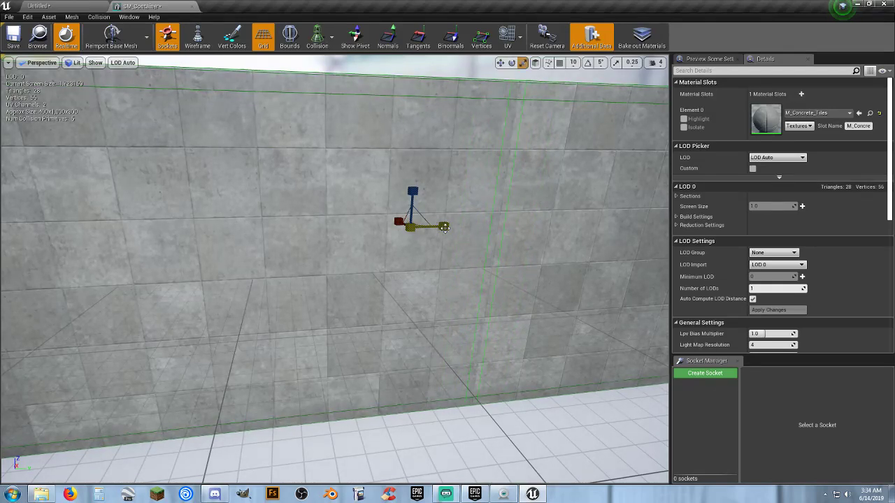
# Move the fifth collision slab along positive Y onto the container's end wall, and save and close the mesh.
pyautogui.scroll(-6, 444, 226)
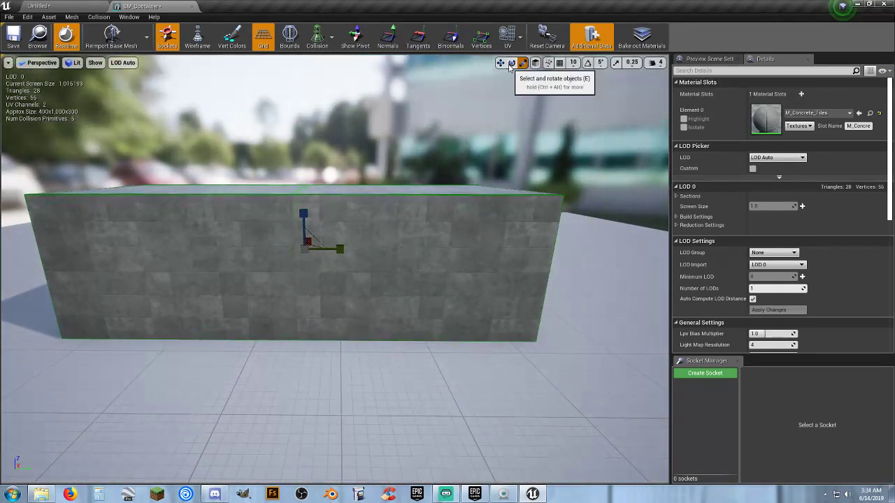
pyautogui.moveTo(343, 247); pyautogui.dragTo(533, 260)
pyautogui.click(13, 38)
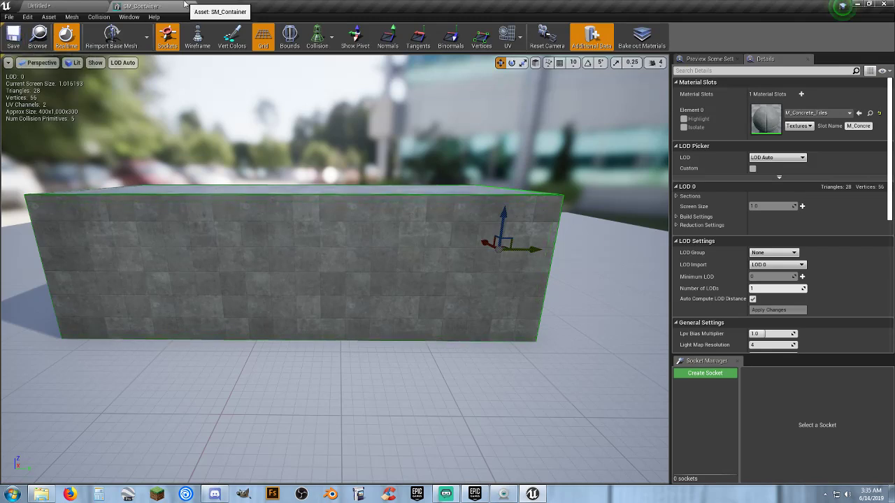
pyautogui.click(192, 7)
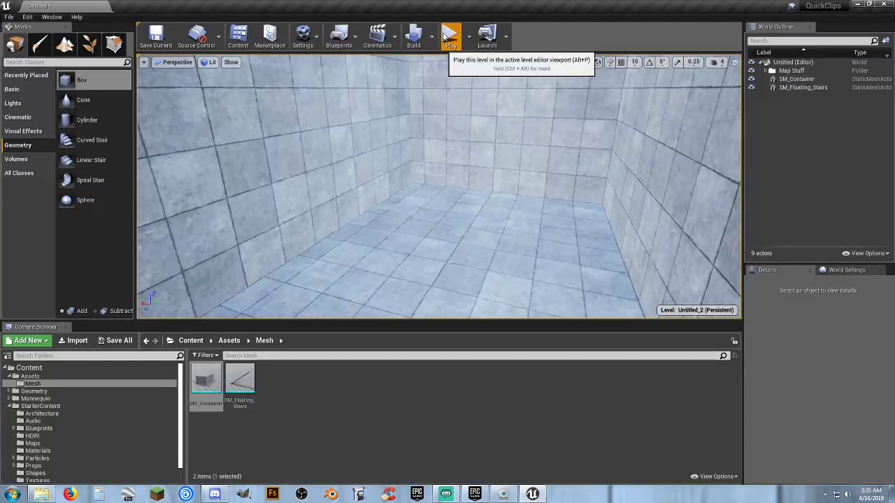
# Play-test the container's collision by running and jumping against its walls from outside and inside, and end the play session.
pyautogui.click(450, 39)
pyautogui.press('w')
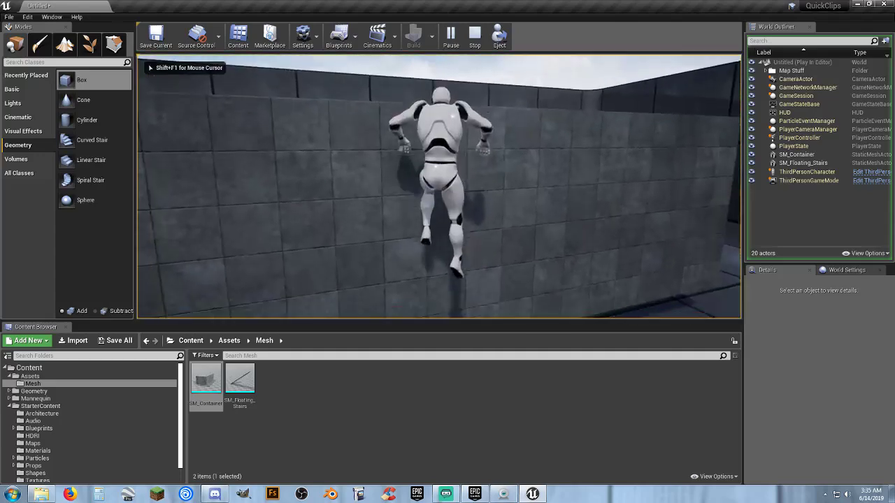
pyautogui.press('d')
pyautogui.press('w')
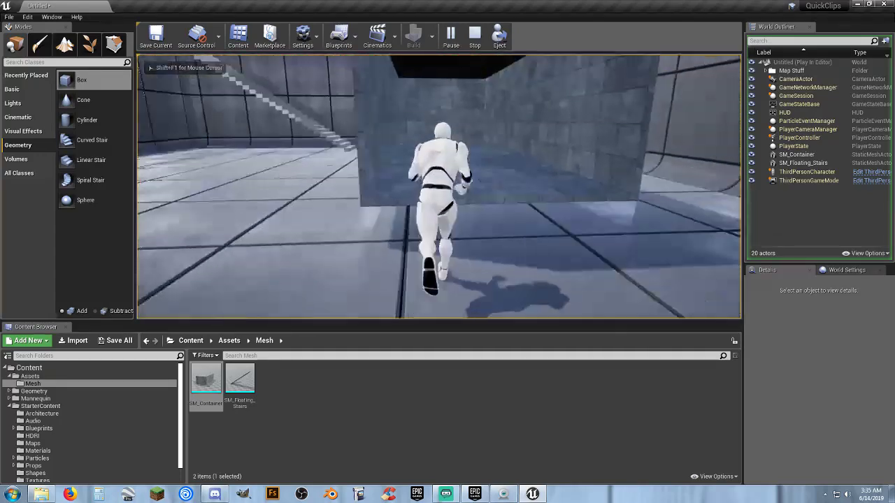
pyautogui.press('space')
pyautogui.press('space')
pyautogui.press('w')
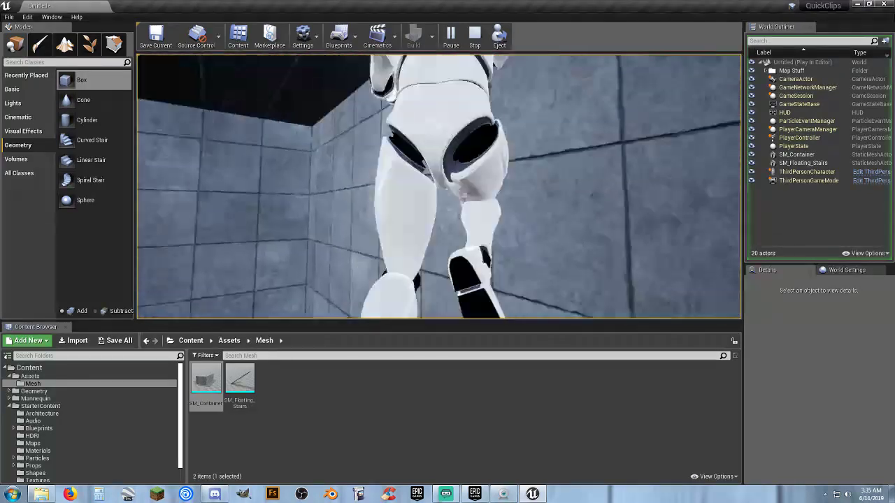
pyautogui.press('space')
pyautogui.press('w')
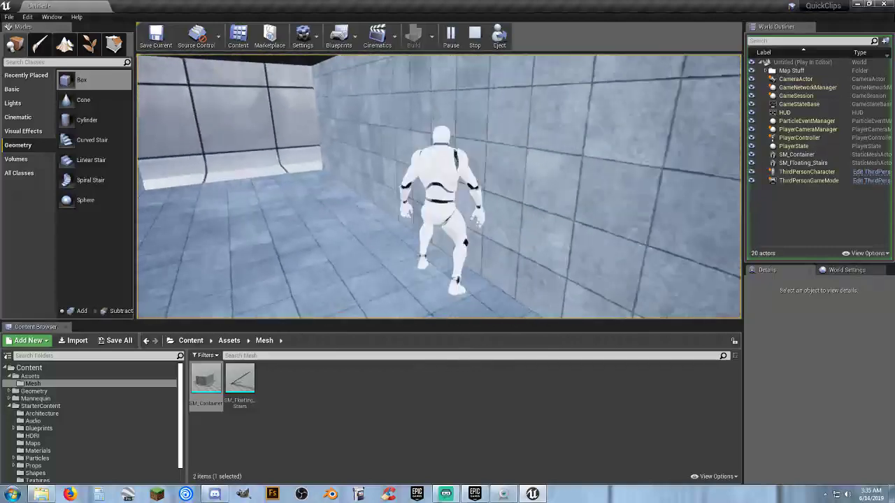
pyautogui.press('space')
pyautogui.press('w')
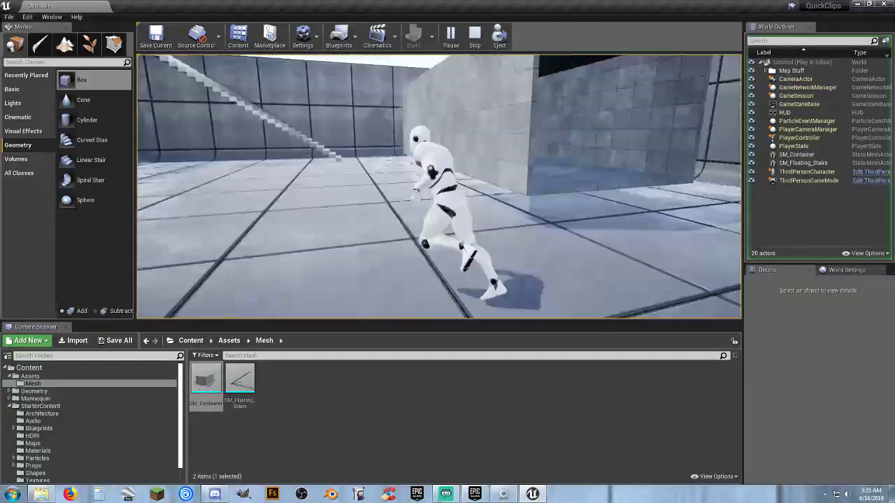
pyautogui.press('space')
pyautogui.press('w')
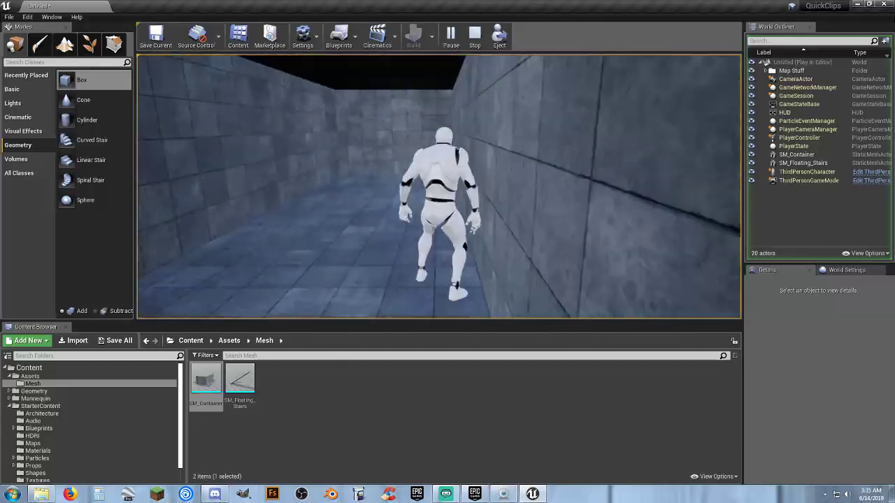
pyautogui.press('w')
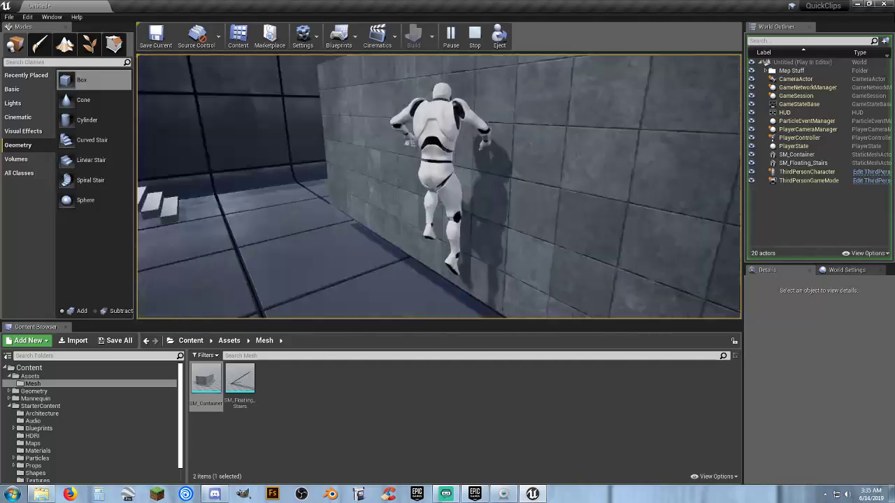
pyautogui.press('Escape')
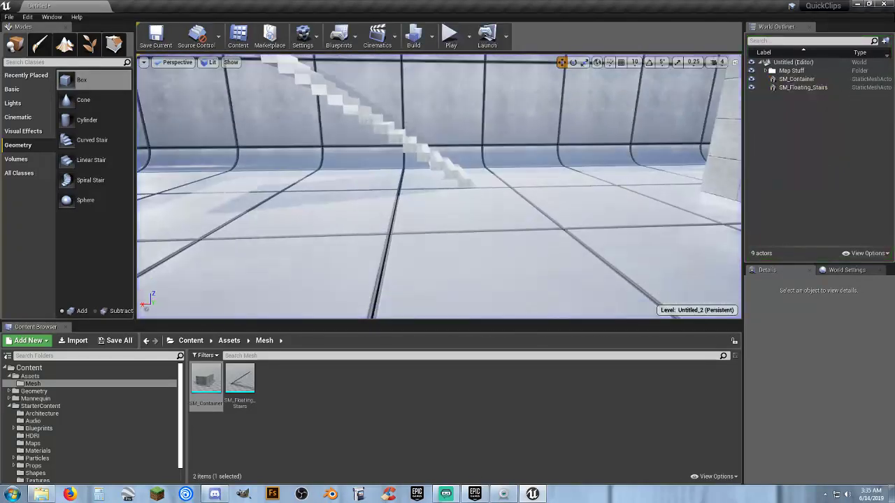
# Move SM_Floating_Stairs along X in the level to a location of about 257.6.
pyautogui.moveTo(539, 200); pyautogui.dragTo(570, 194, button='right')
pyautogui.click(581, 205)
pyautogui.moveTo(536, 190); pyautogui.dragTo(357, 169)
pyautogui.moveTo(493, 98)
pyautogui.mouseDown(button='right')
pyautogui.moveTo(498, 110)
pyautogui.moveTo(492, 98)
pyautogui.mouseUp(button='right')
pyautogui.click(516, 98)
pyautogui.press('f')
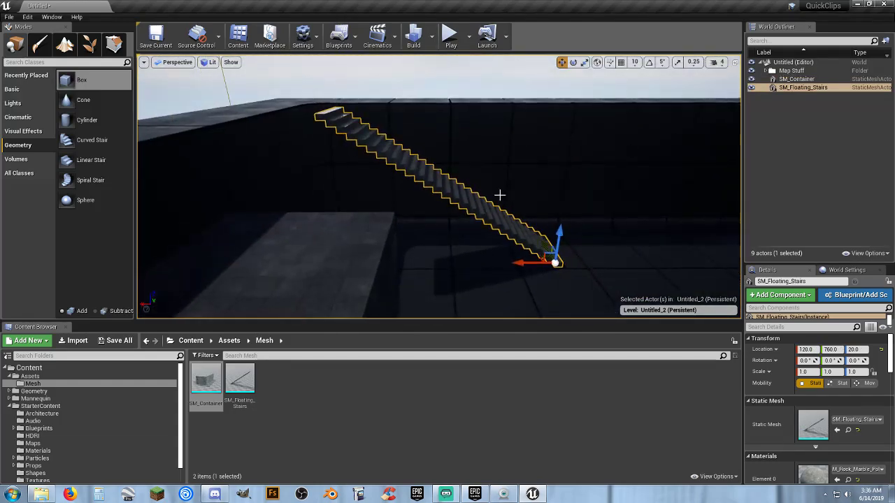
pyautogui.moveTo(517, 262); pyautogui.dragTo(482, 263)
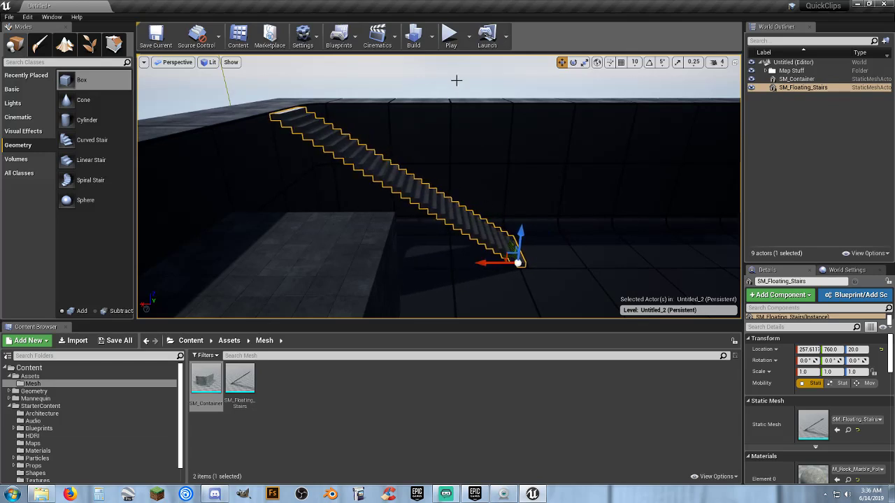
# Play-test the level by running up the floating stairs, onto the container's roof and inside the container, and end the play session.
pyautogui.click(448, 40)
pyautogui.press('w')
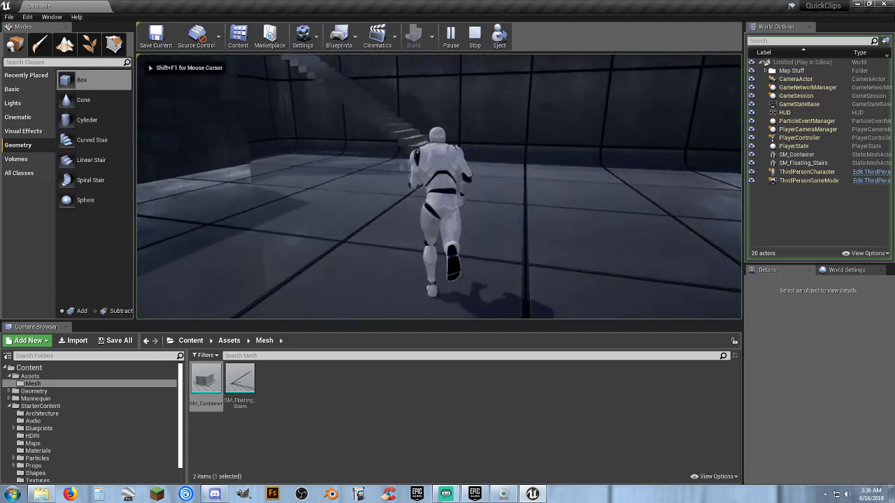
pyautogui.press('w')
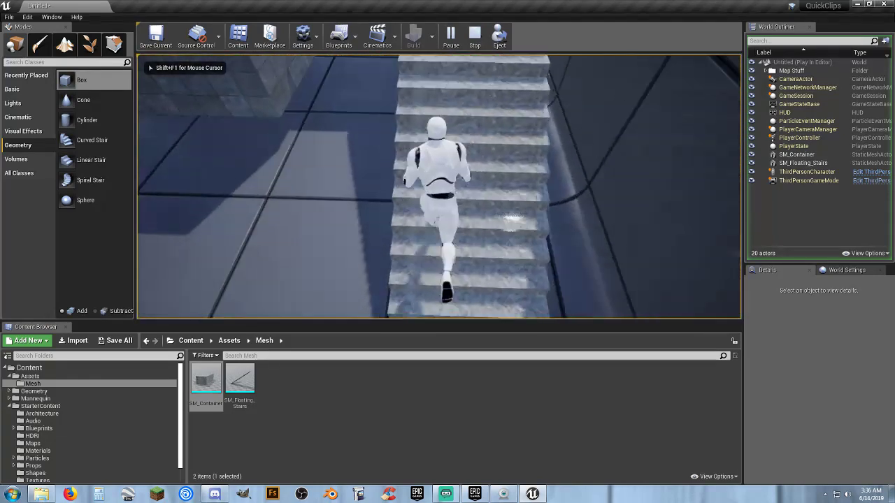
pyautogui.press('w')
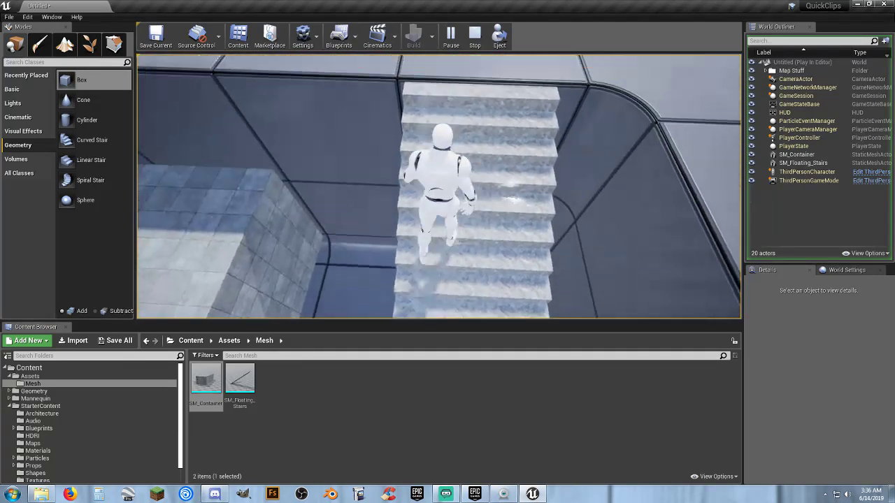
pyautogui.press('w')
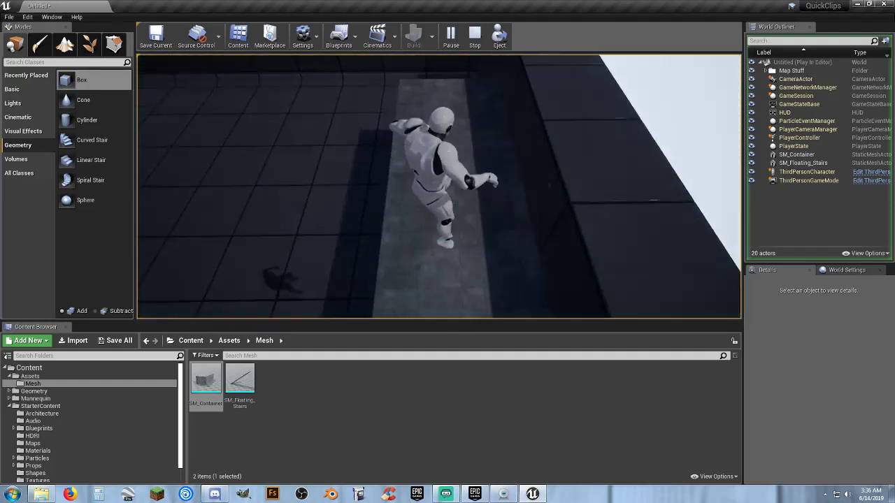
pyautogui.press('w')
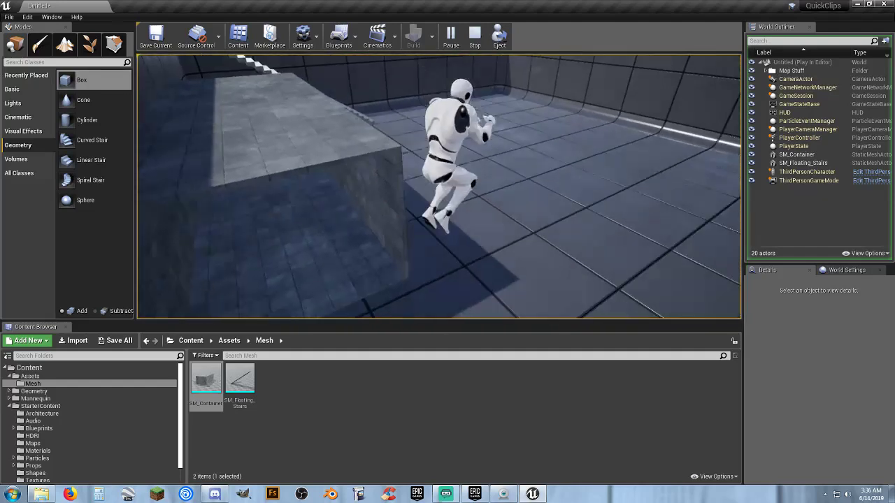
pyautogui.press('w')
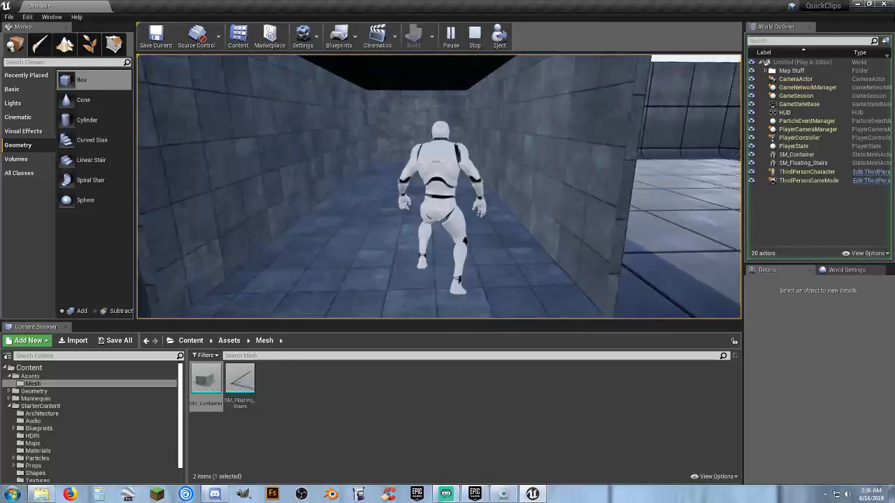
pyautogui.press('w')
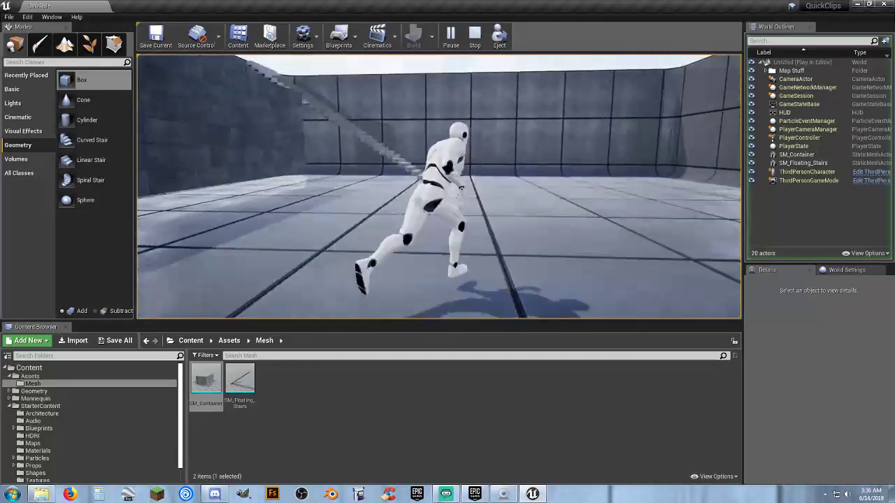
pyautogui.press('w')
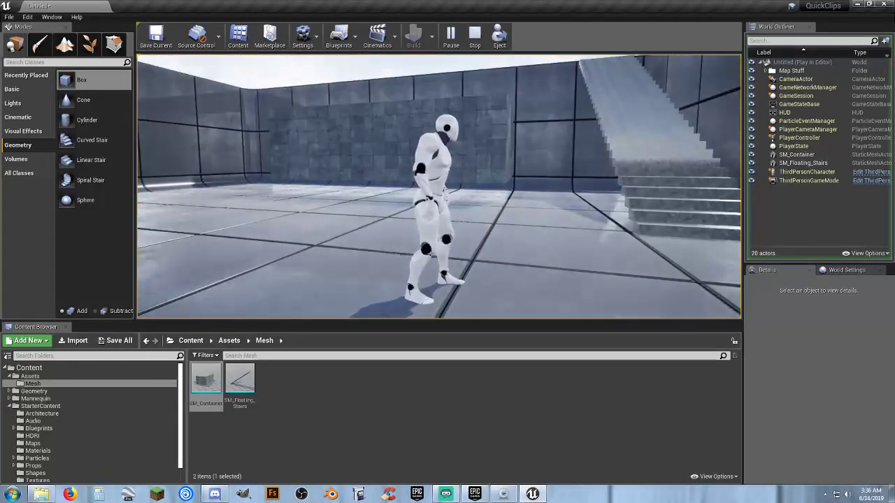
pyautogui.press('Escape')
pyautogui.click(427, 419)
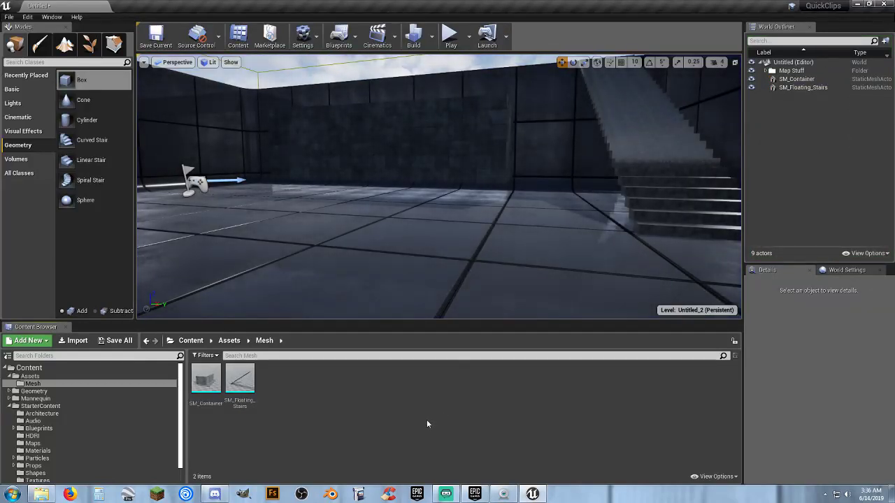